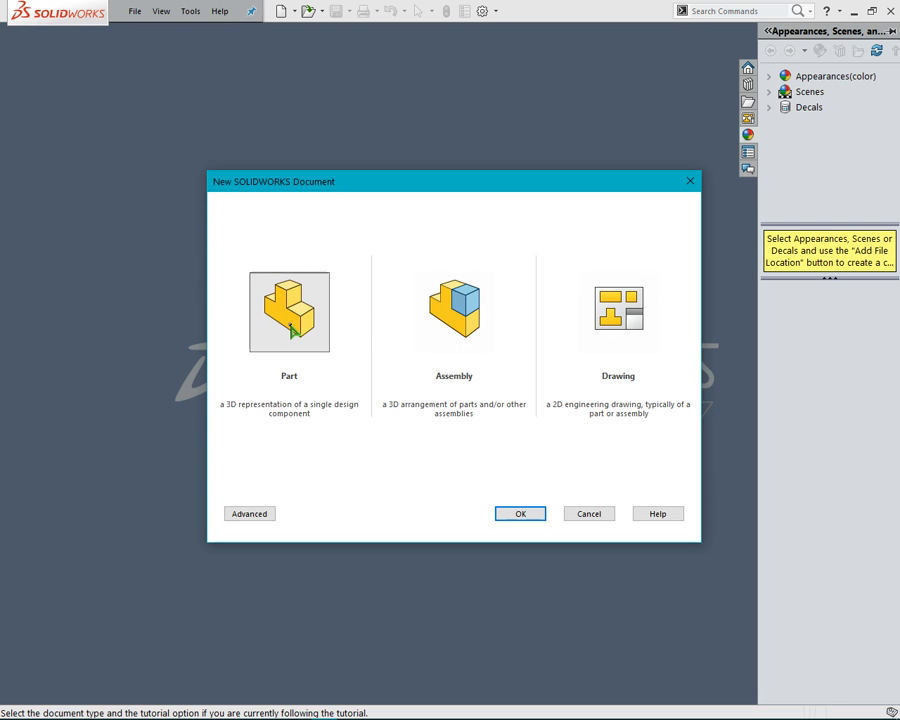
Create a new part document and apply the Plain White scene to its background
{"action": "left_click", "coordinate": [526, 515]}
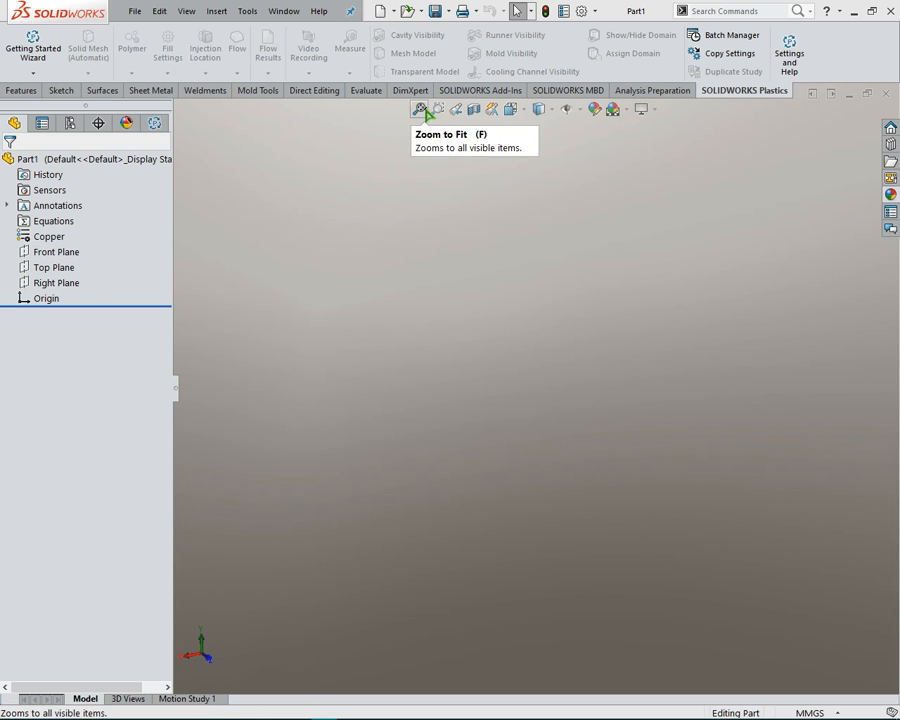
{"action": "left_click", "coordinate": [626, 111]}
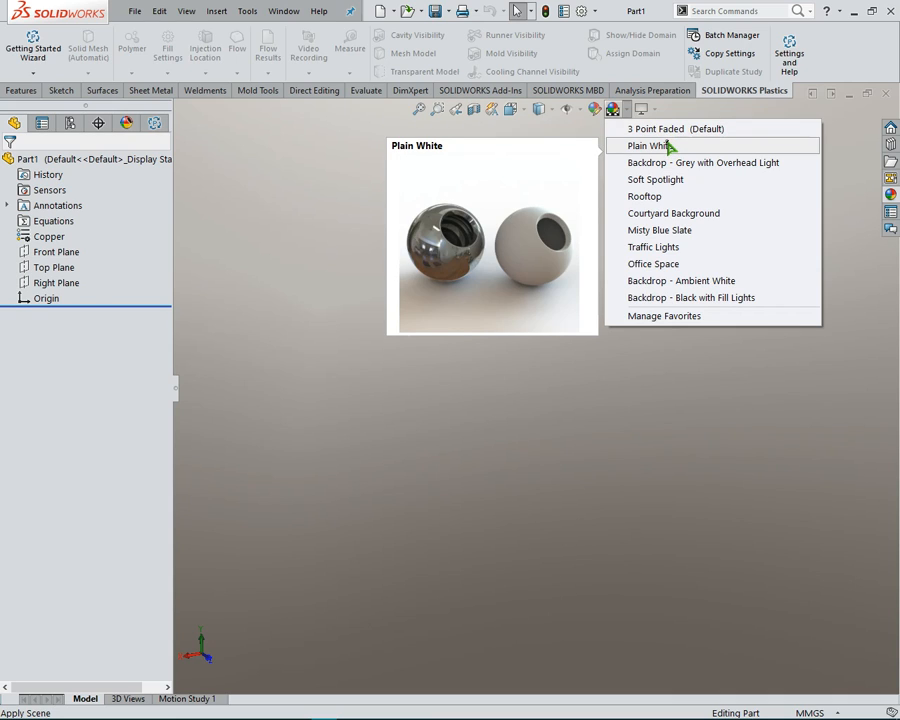
{"action": "left_click", "coordinate": [666, 146]}
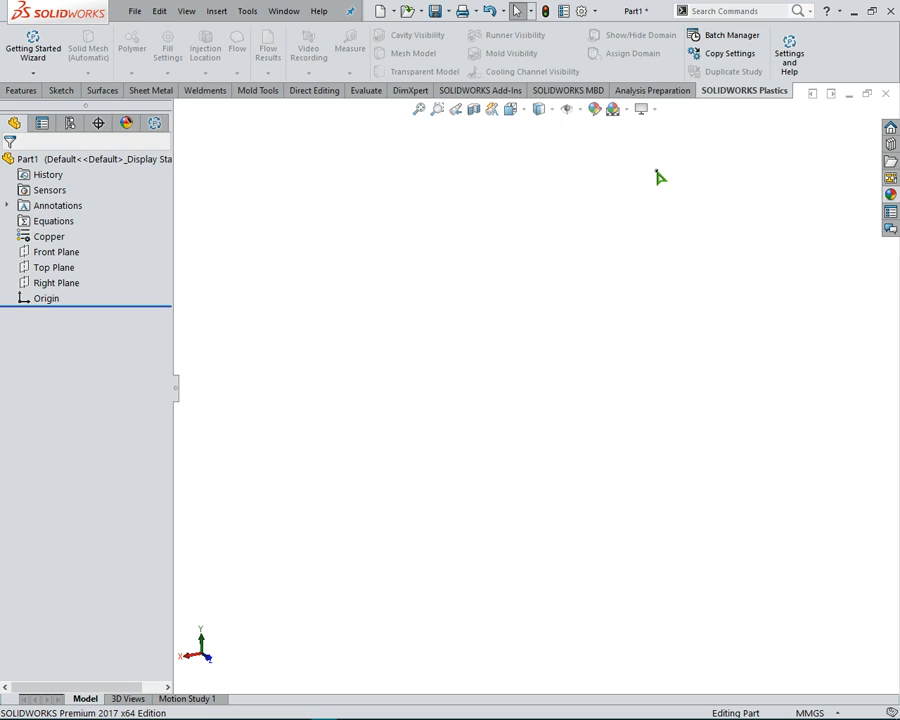
{"action": "left_click", "coordinate": [613, 112]}
{"action": "left_click", "coordinate": [613, 112]}
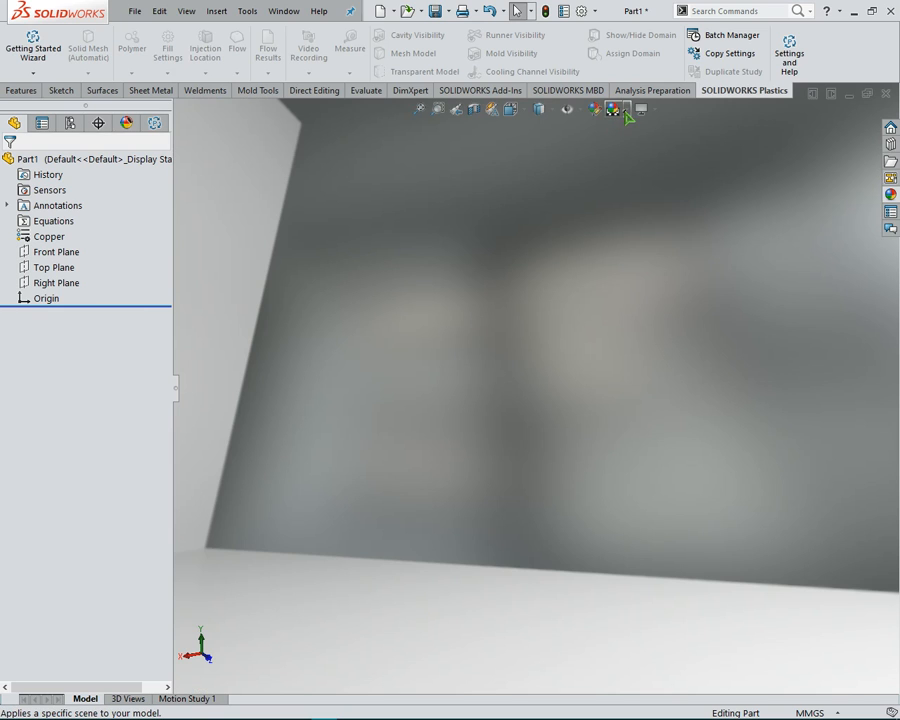
{"action": "left_click", "coordinate": [627, 112]}
{"action": "left_click", "coordinate": [651, 142]}
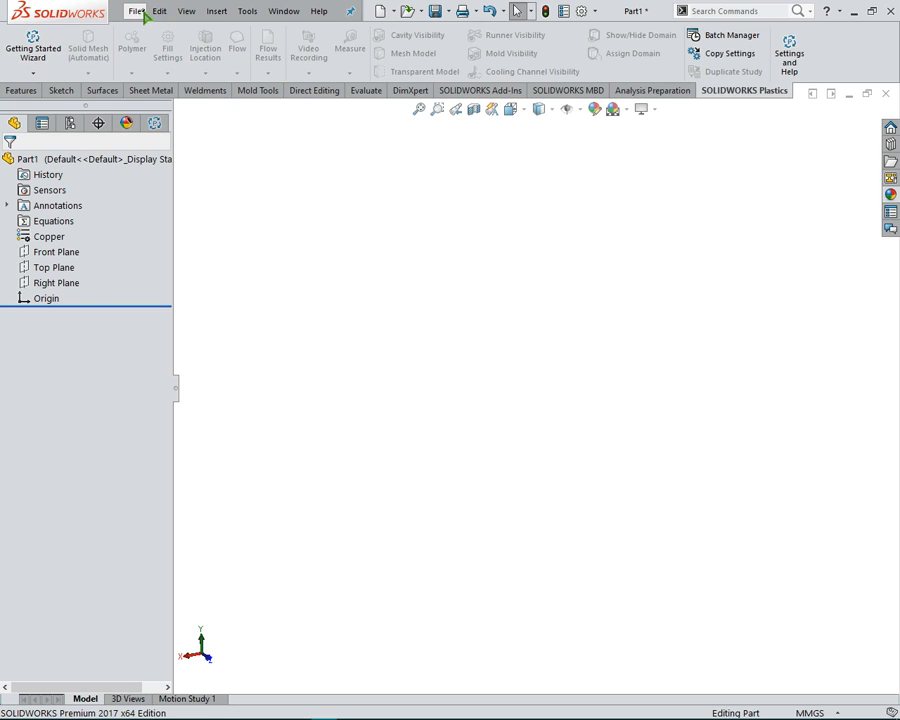
{"action": "left_click", "coordinate": [24, 92]}
{"action": "left_click", "coordinate": [66, 91]}
{"action": "left_click", "coordinate": [24, 96]}
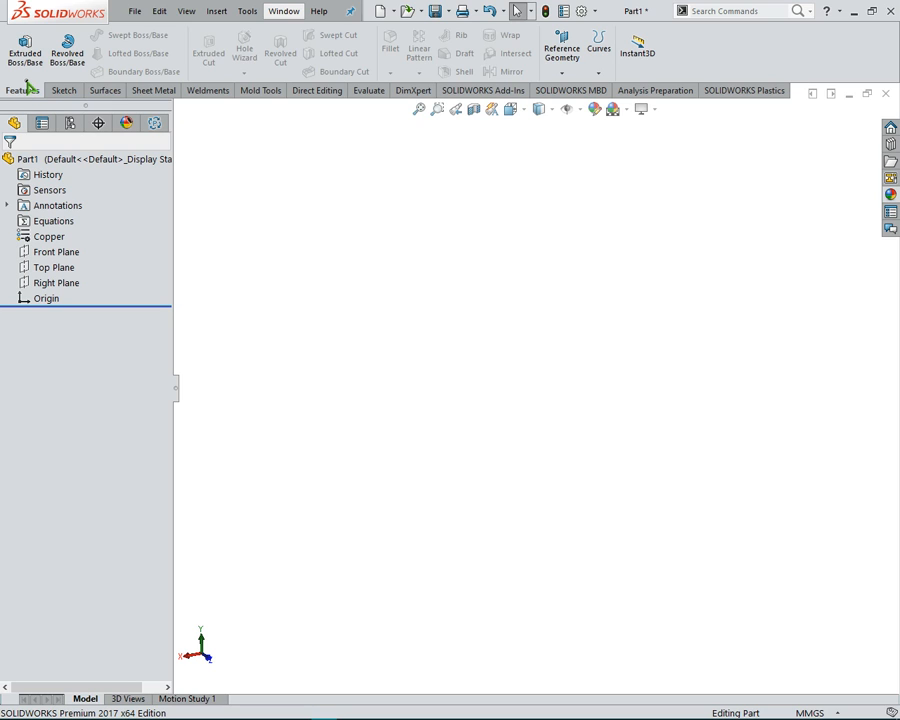
{"action": "key", "text": "super"}
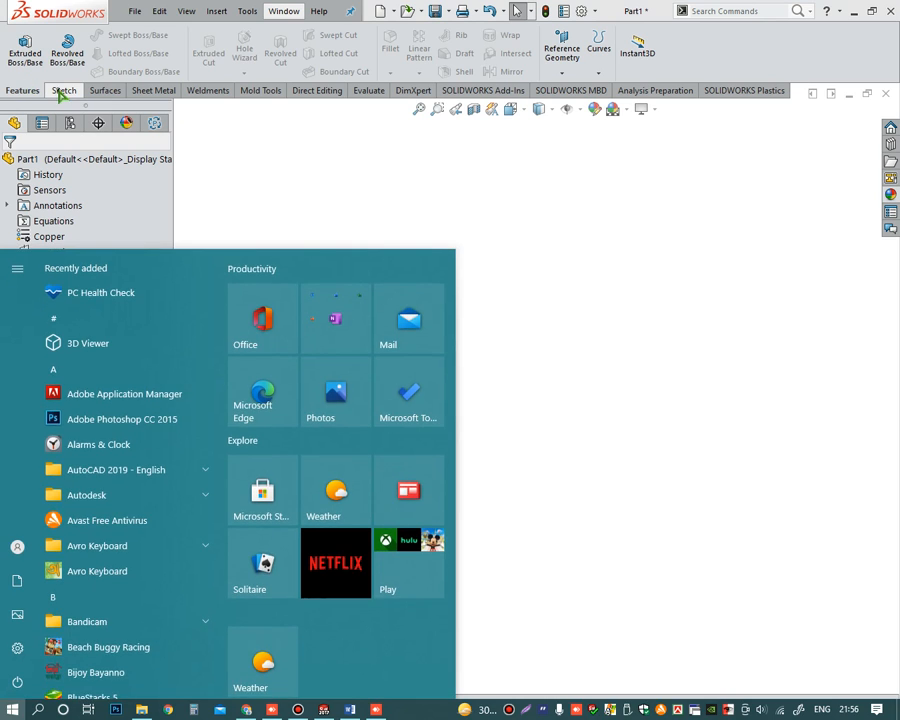
{"action": "key", "text": "super"}
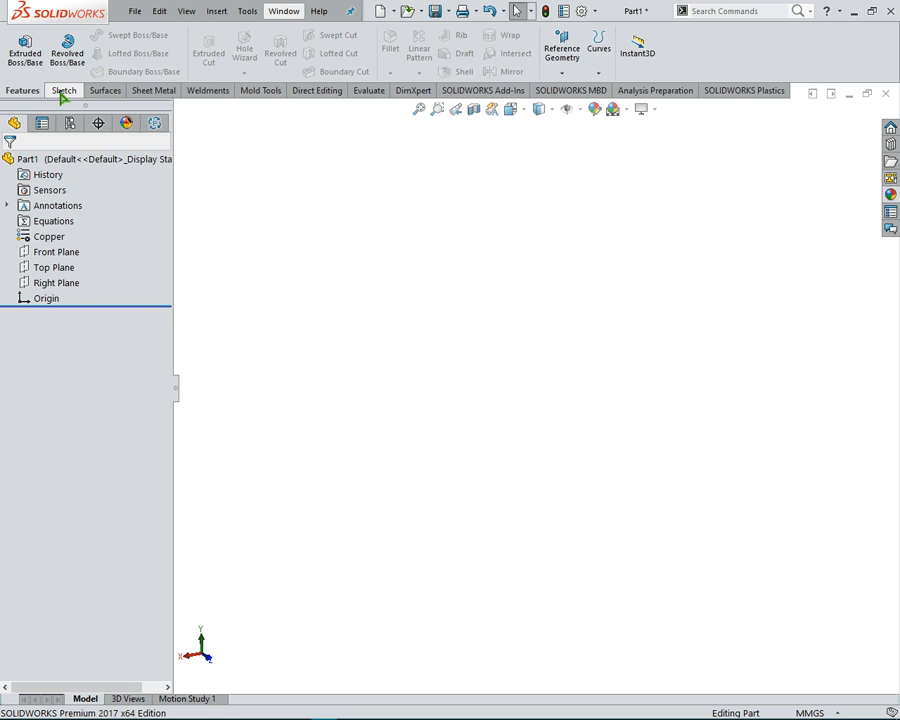
{"action": "left_click", "coordinate": [63, 91]}
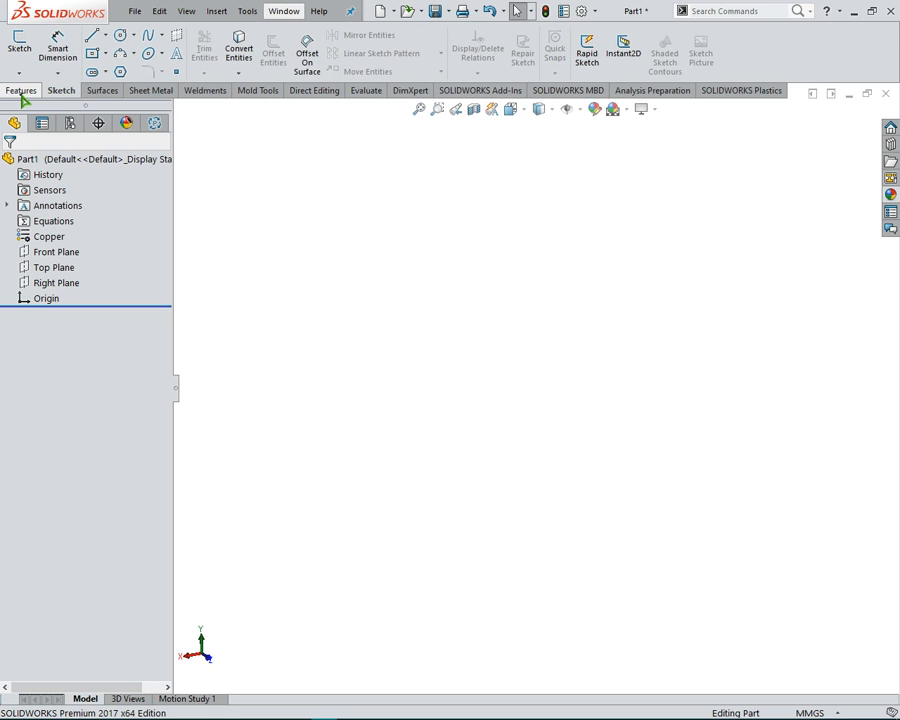
{"action": "left_click", "coordinate": [23, 93]}
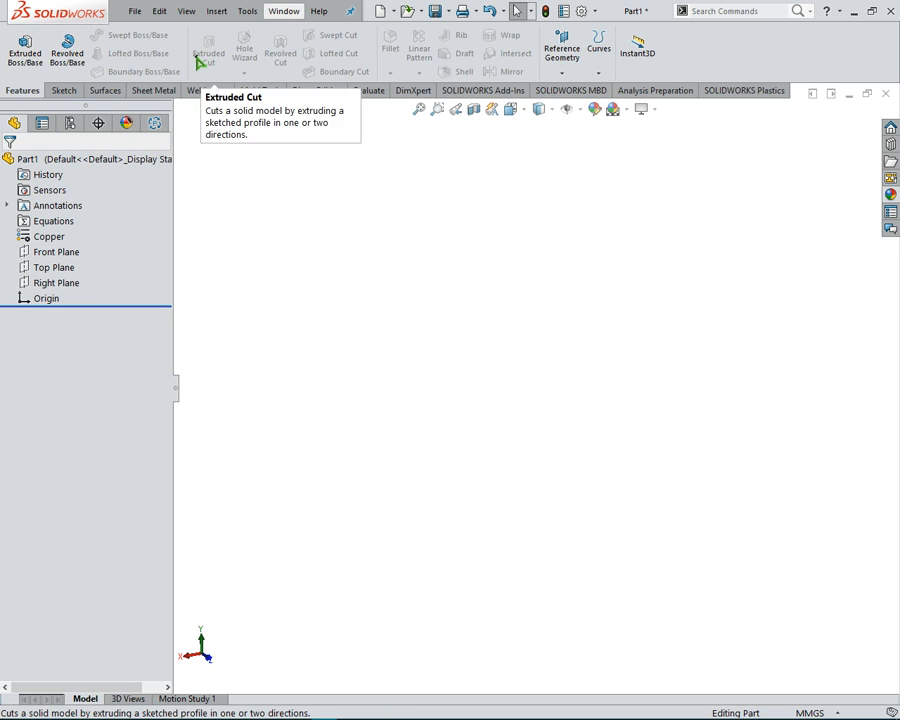
{"action": "left_click", "coordinate": [62, 92]}
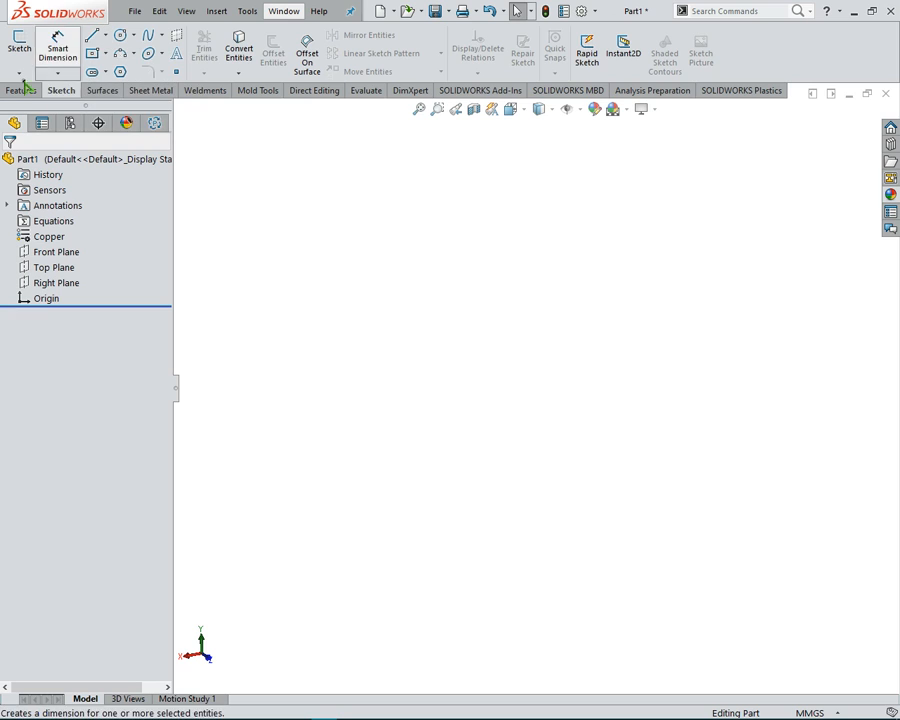
Remove the Copper material from the part and start a new sketch on the Front Plane
{"action": "right_click", "coordinate": [45, 236]}
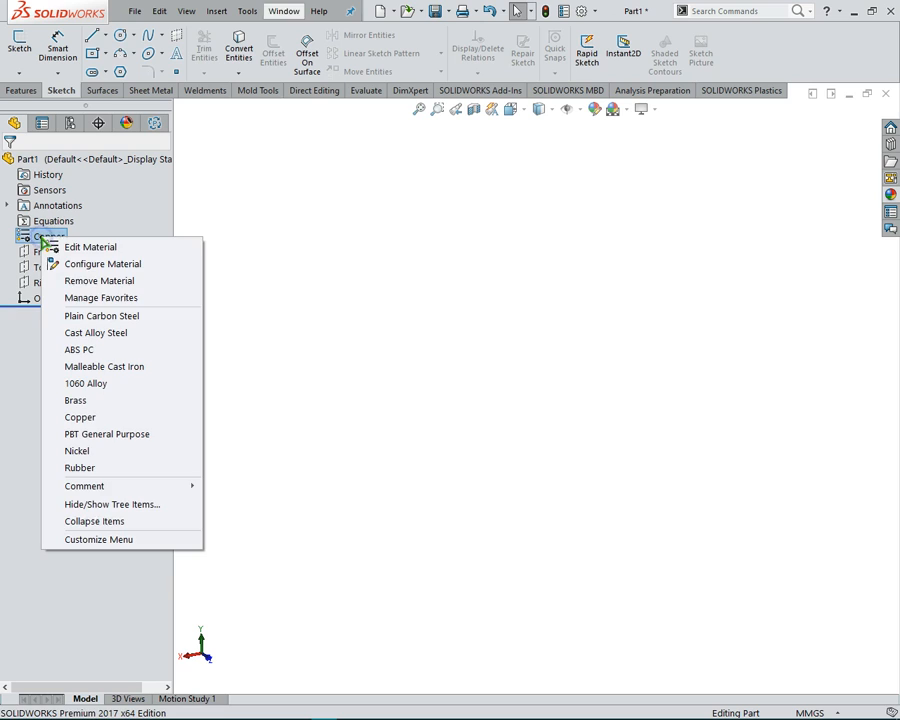
{"action": "left_click", "coordinate": [87, 283]}
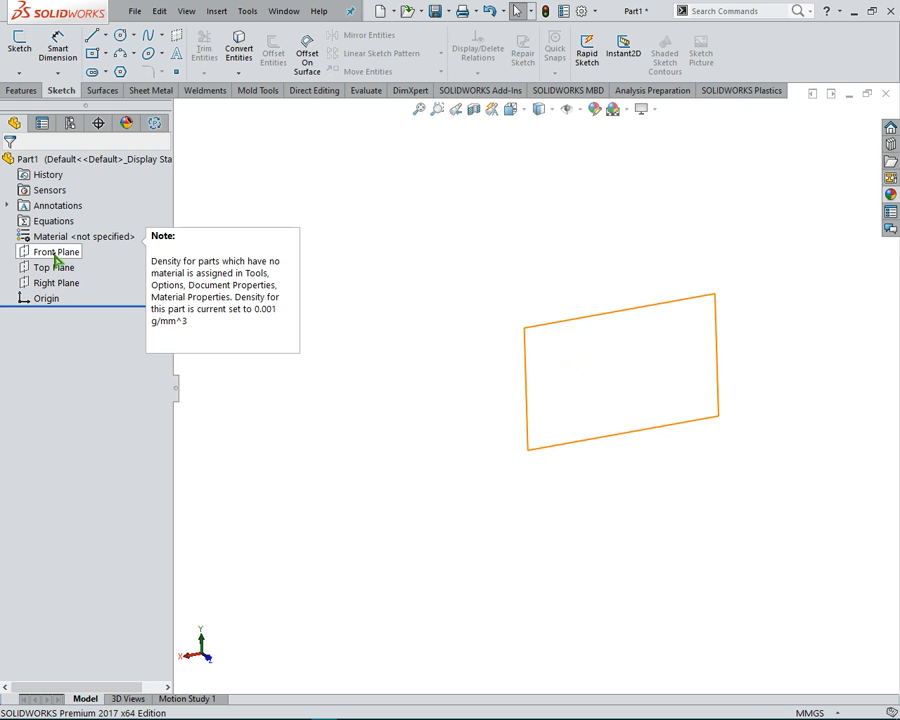
{"action": "left_click", "coordinate": [55, 254]}
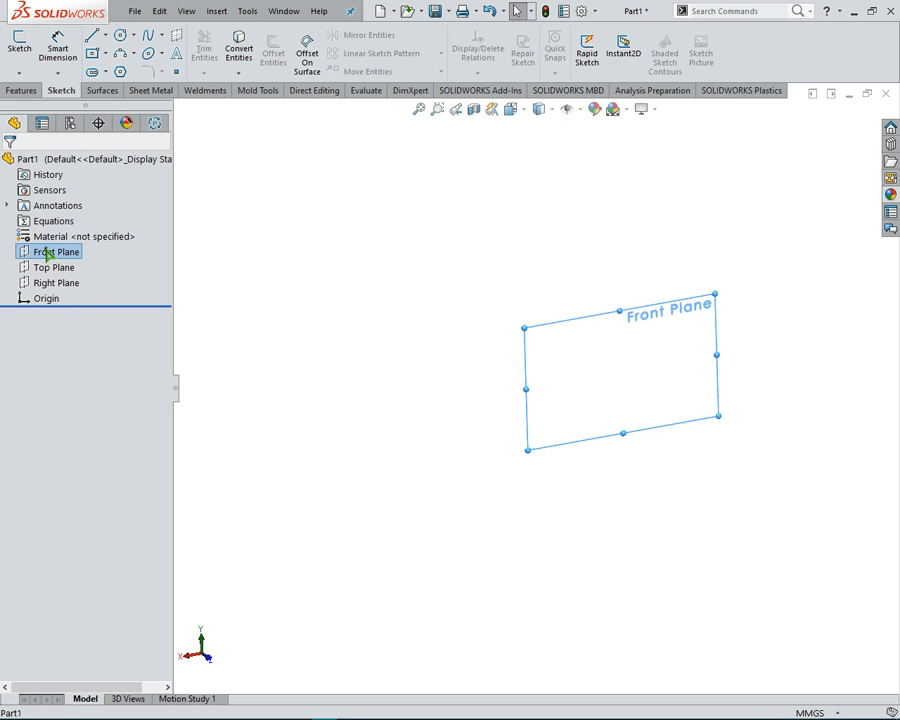
{"action": "left_click", "coordinate": [64, 267]}
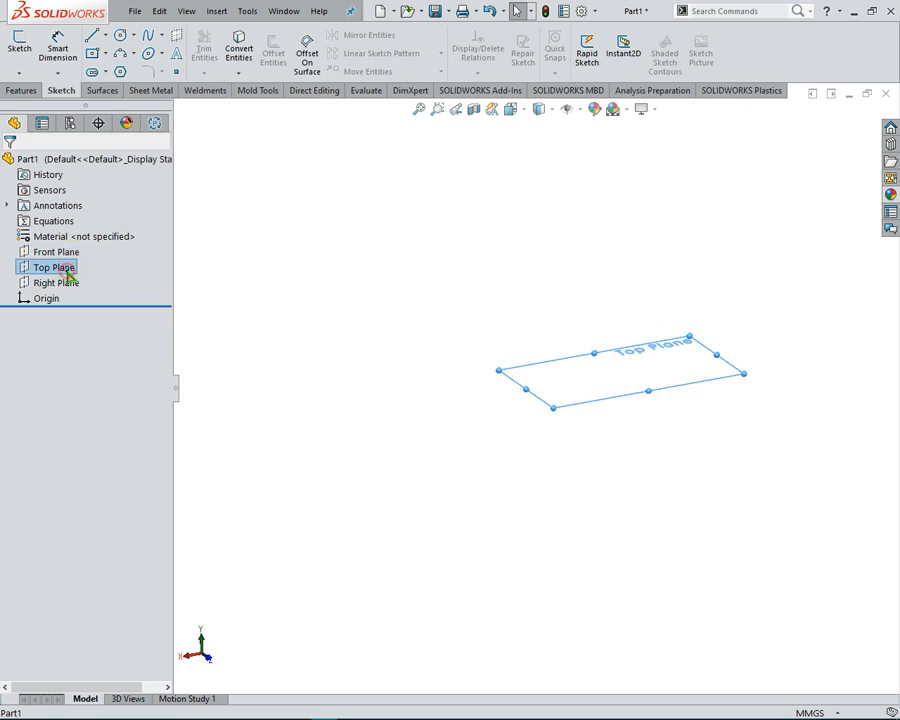
{"action": "left_click", "coordinate": [42, 254]}
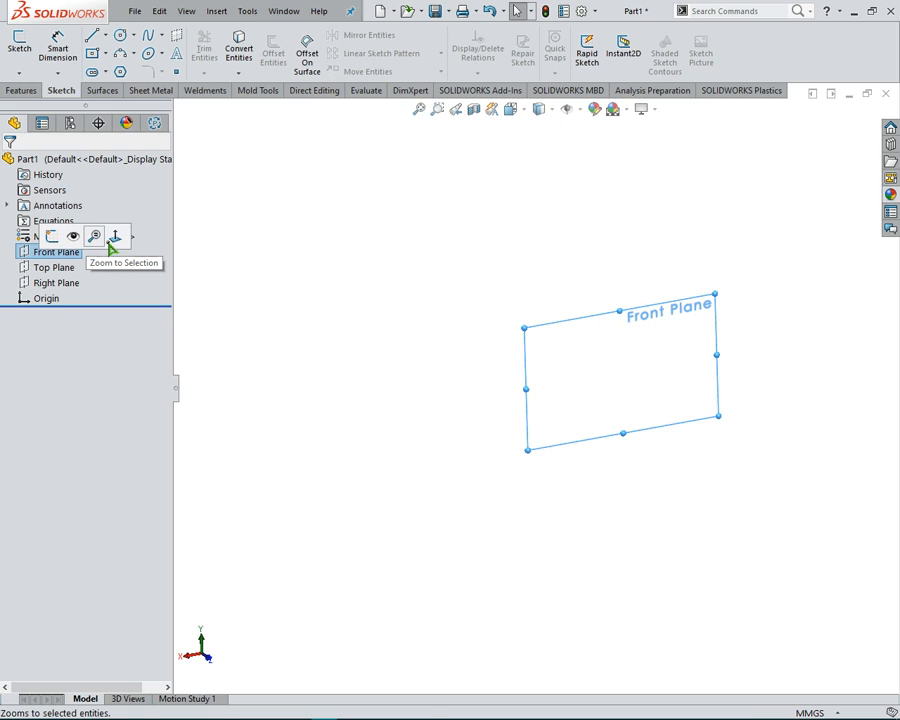
{"action": "left_click", "coordinate": [52, 240]}
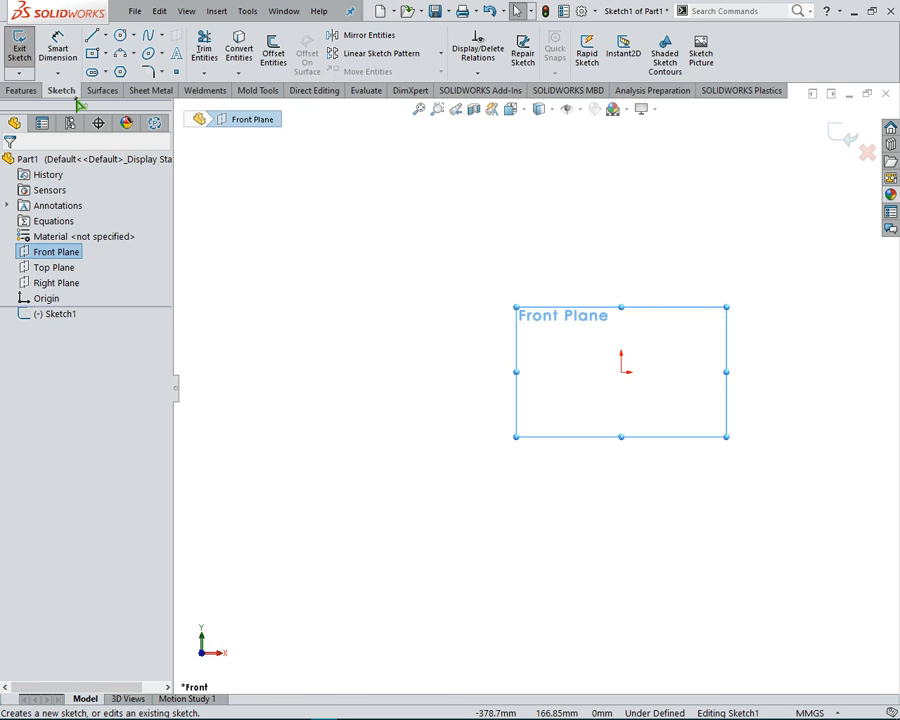
Sketch a horizontal line about 198 mm long from the origin in the positive X direction
{"action": "left_click", "coordinate": [105, 35]}
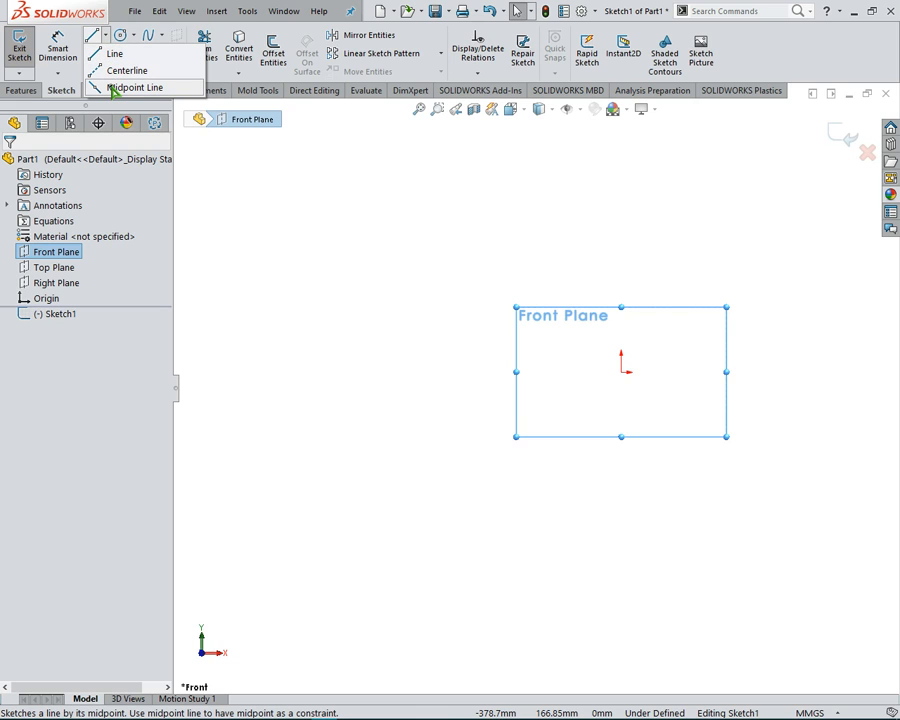
{"action": "left_click", "coordinate": [93, 35]}
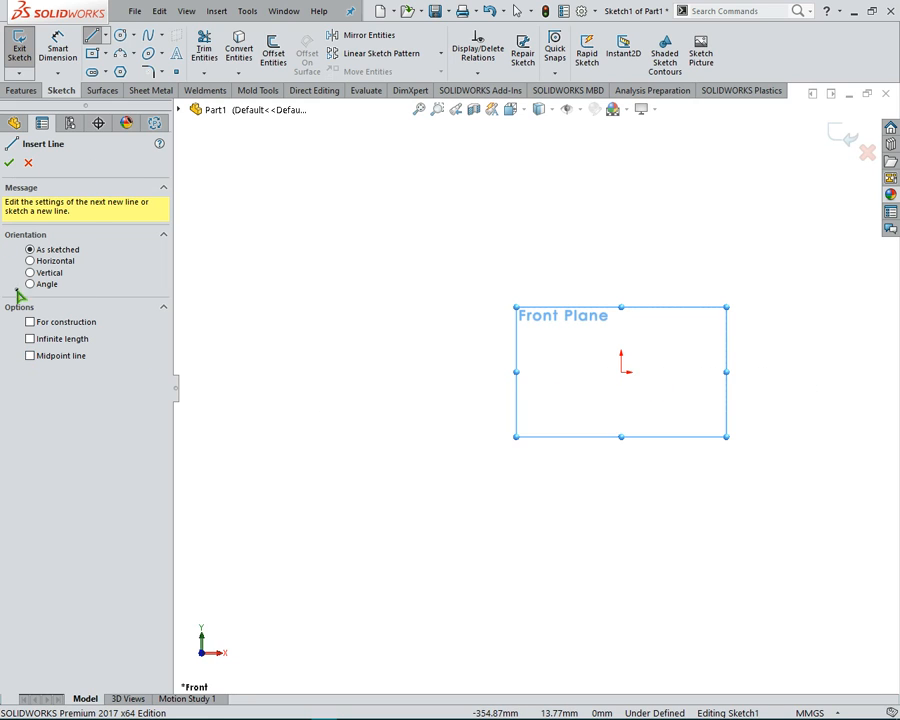
{"action": "left_click", "coordinate": [105, 35]}
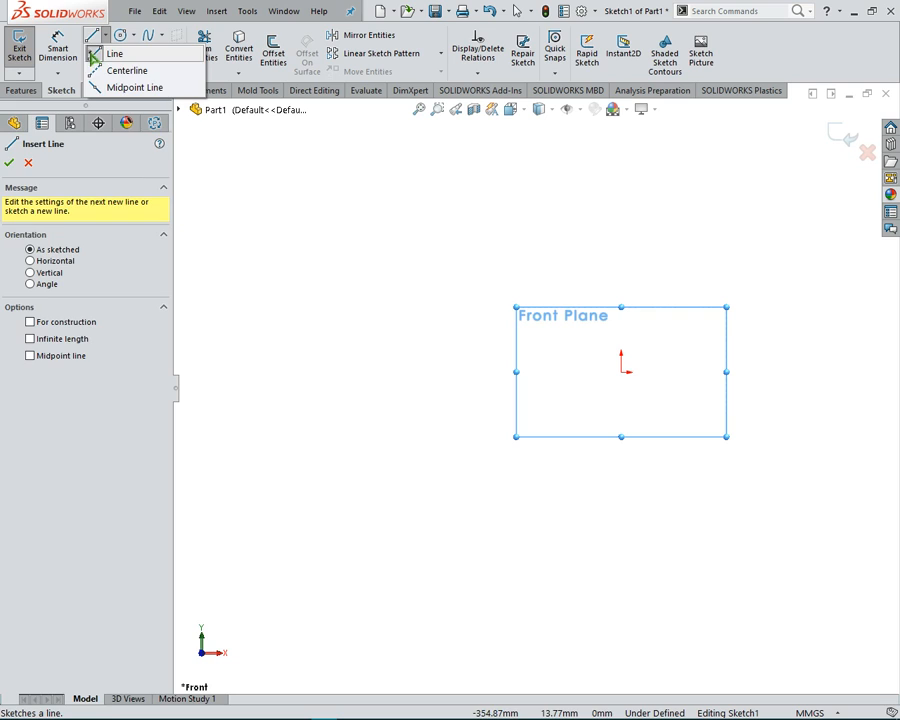
{"action": "left_click", "coordinate": [93, 55]}
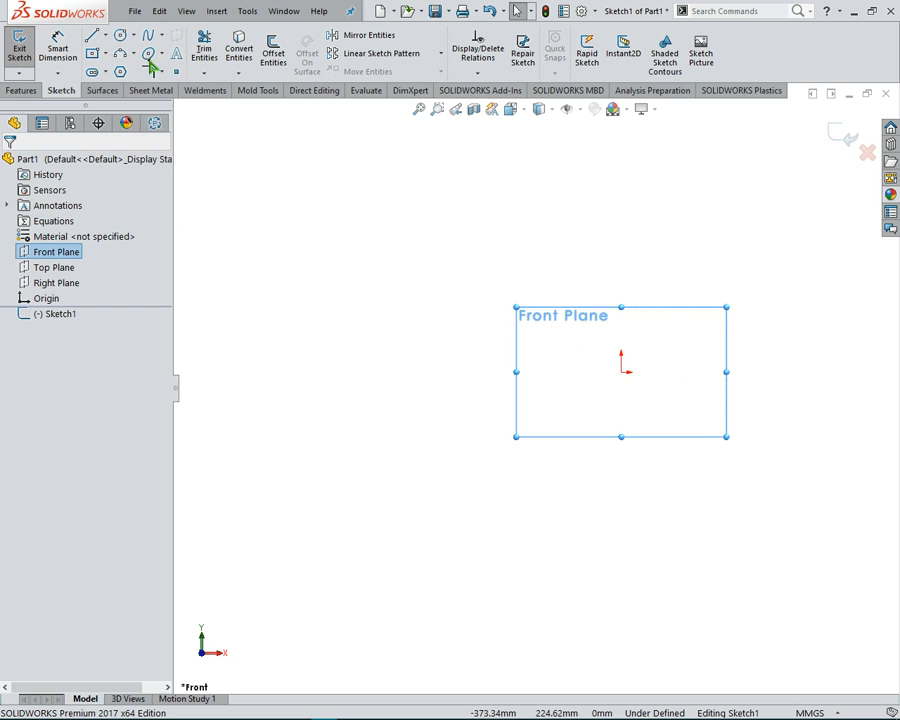
{"action": "left_click", "coordinate": [91, 35]}
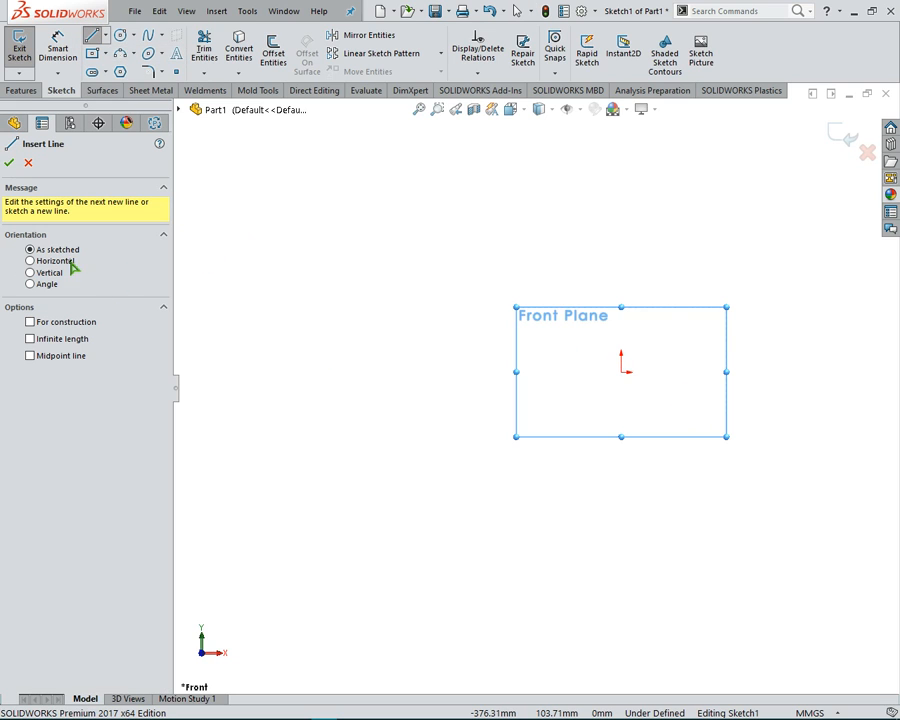
{"action": "left_click", "coordinate": [621, 372]}
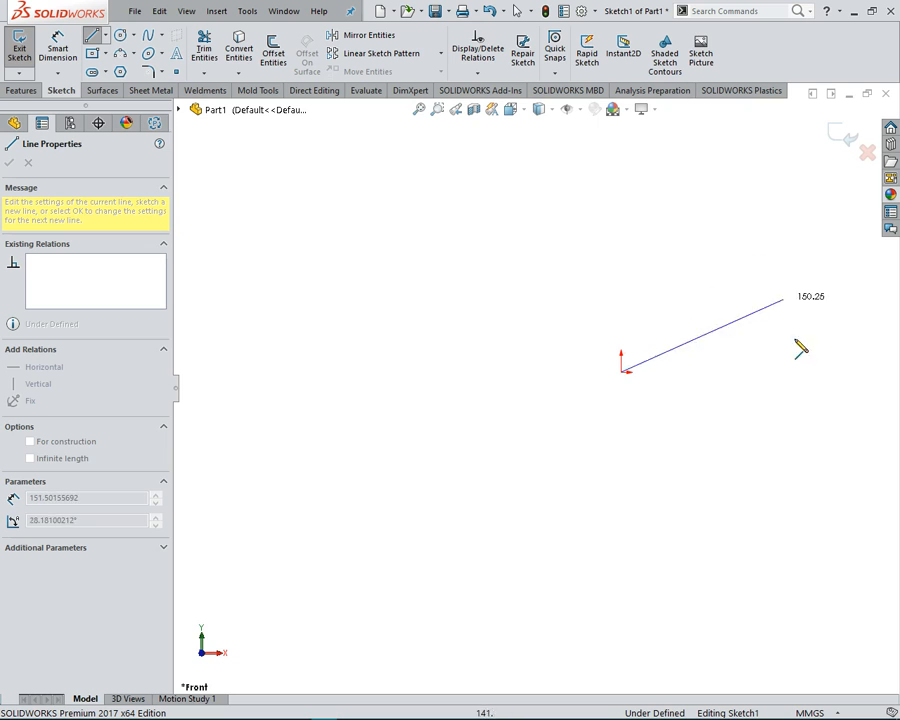
{"action": "left_click", "coordinate": [856, 373]}
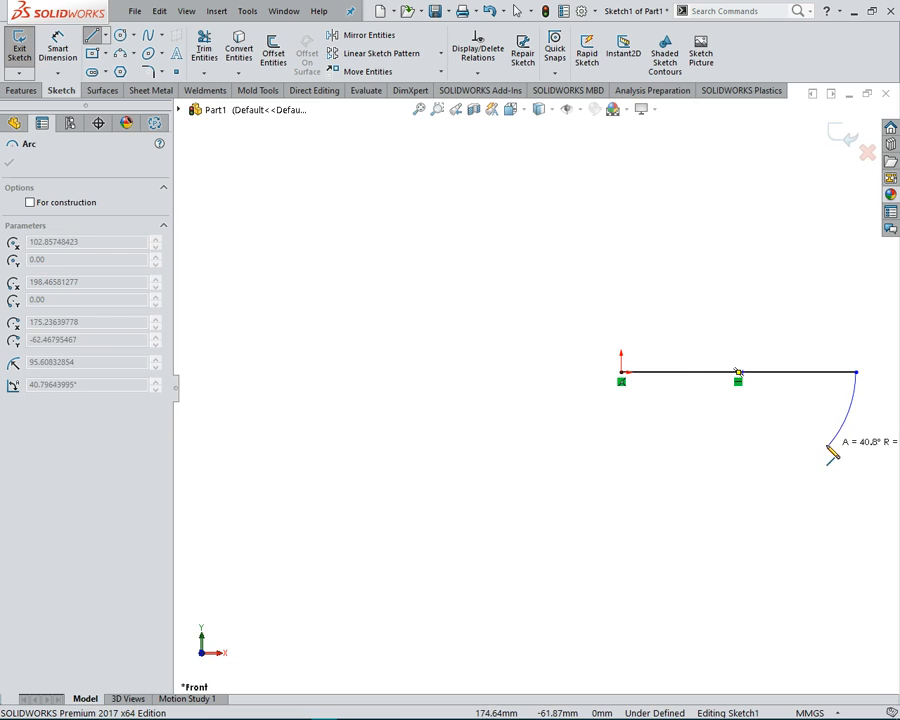
{"action": "key", "text": "Escape"}
{"action": "key", "text": "Escape"}
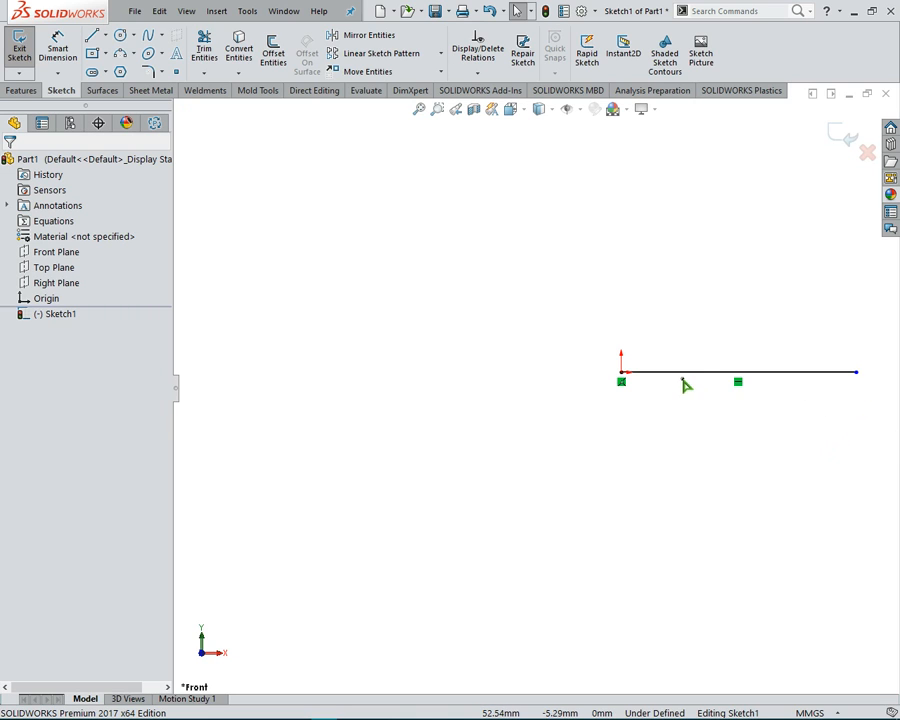
Sketch a vertical line about 163 mm long upward from the origin
{"action": "left_click", "coordinate": [92, 42]}
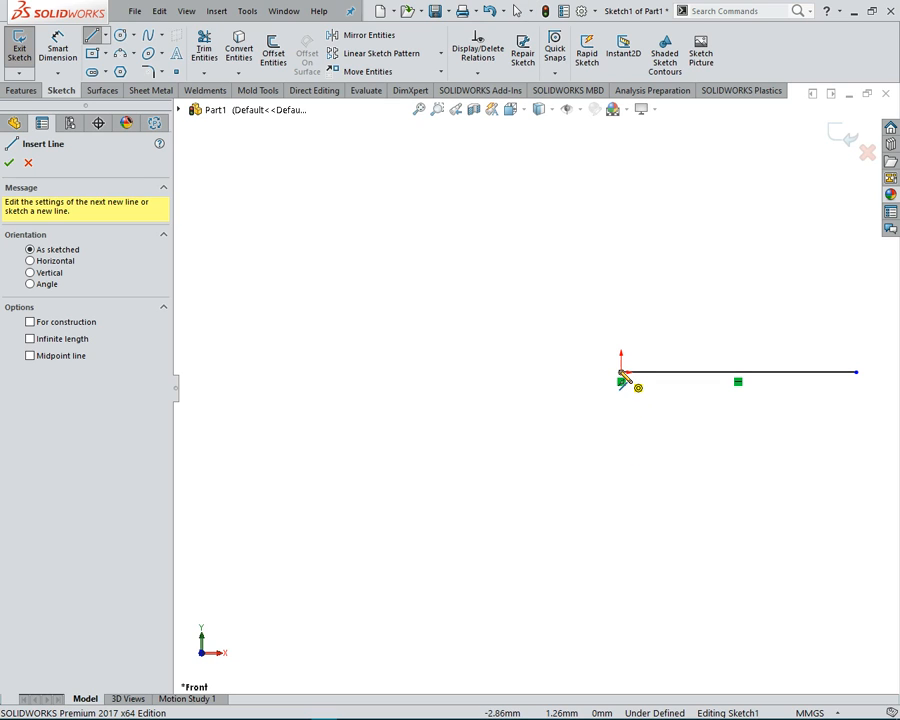
{"action": "left_click", "coordinate": [622, 373]}
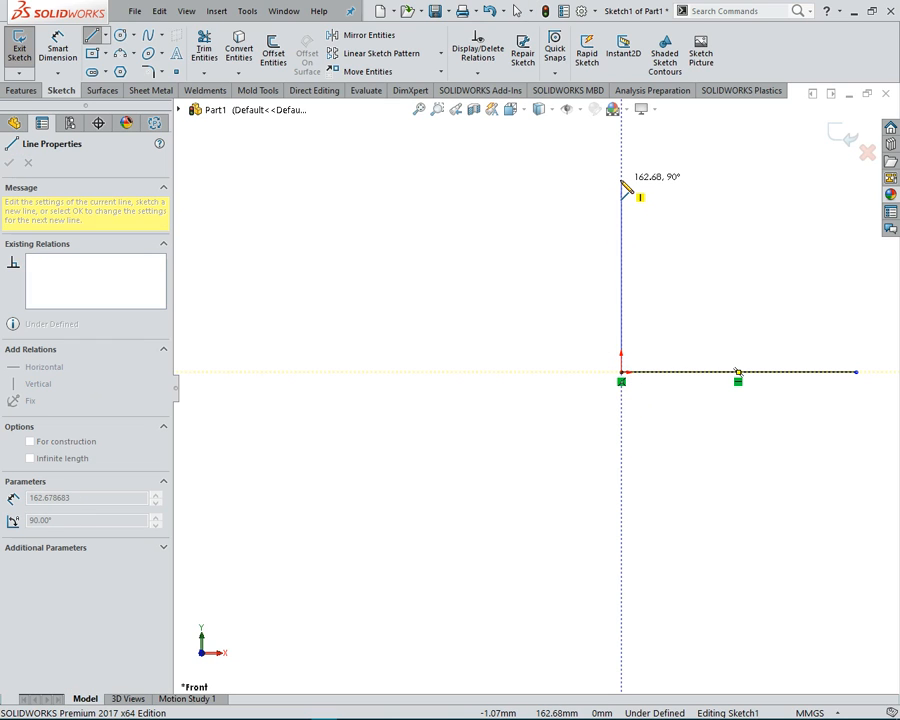
{"action": "left_click", "coordinate": [622, 181]}
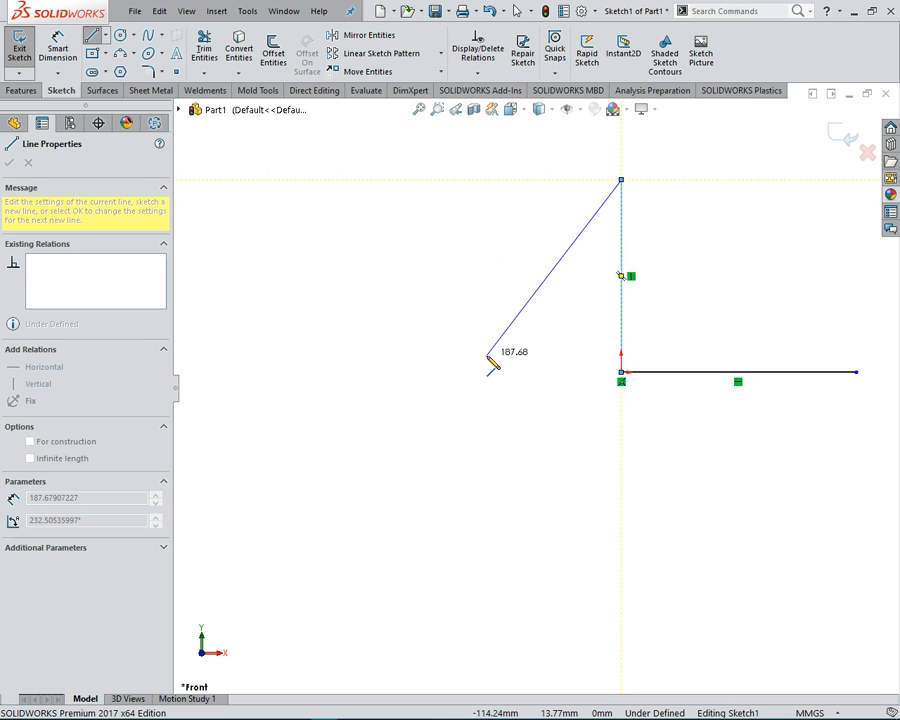
{"action": "key", "text": "a"}
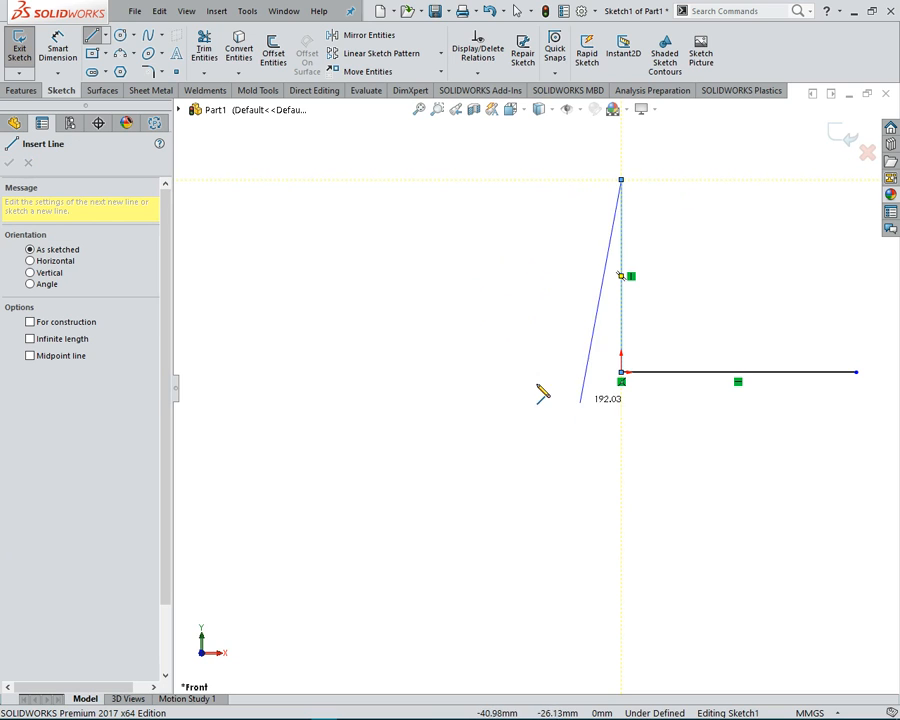
{"action": "left_click", "coordinate": [462, 384]}
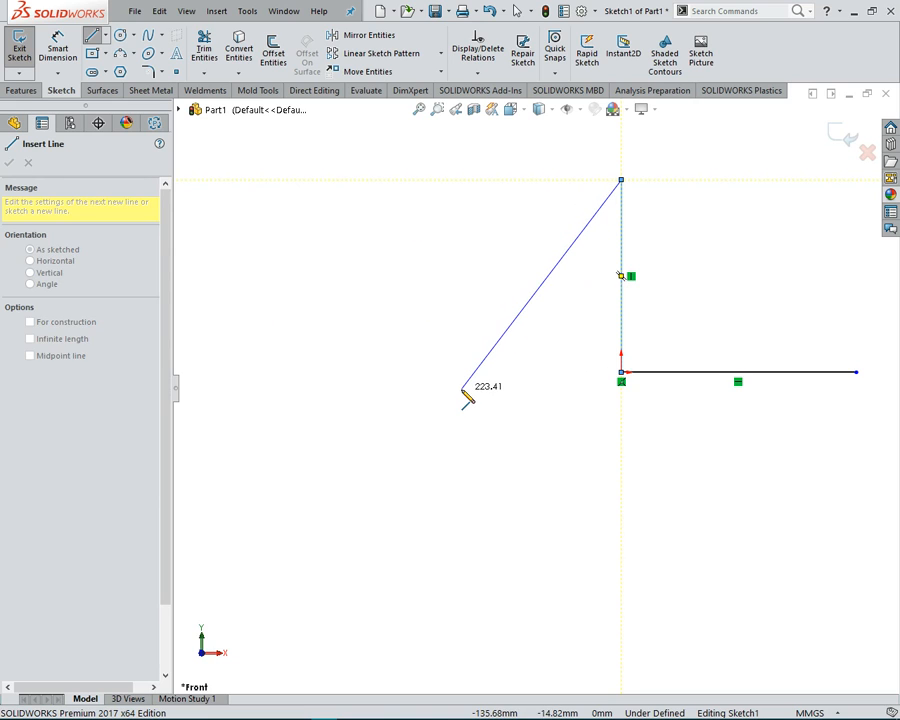
{"action": "key", "text": "Escape"}
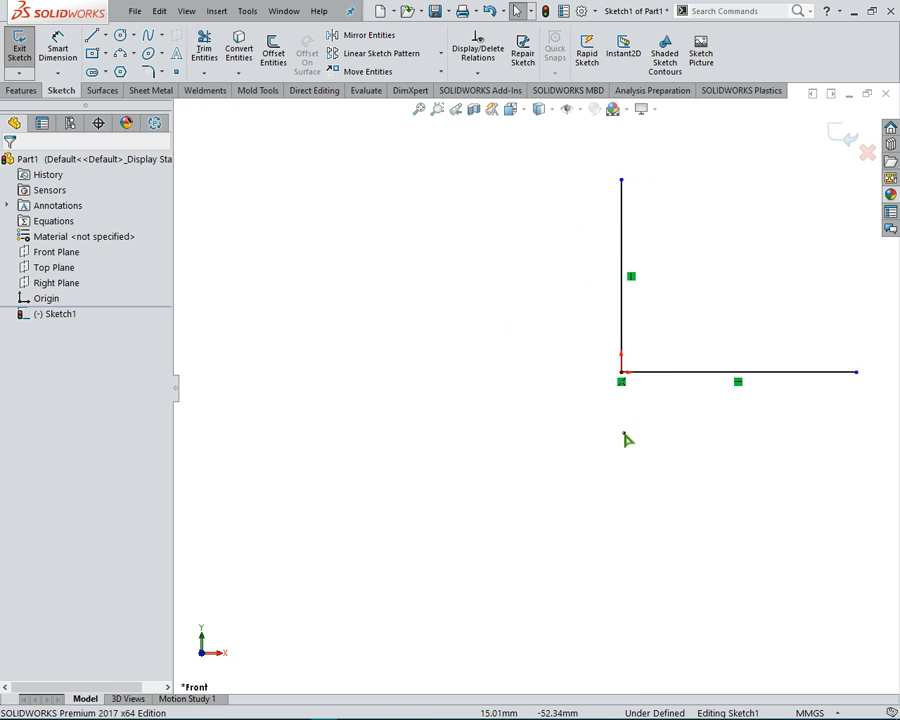
Sketch an inclined line about 193 mm long from the origin at about 48° between the horizontal and vertical lines
{"action": "left_click", "coordinate": [91, 36]}
{"action": "left_click", "coordinate": [622, 373]}
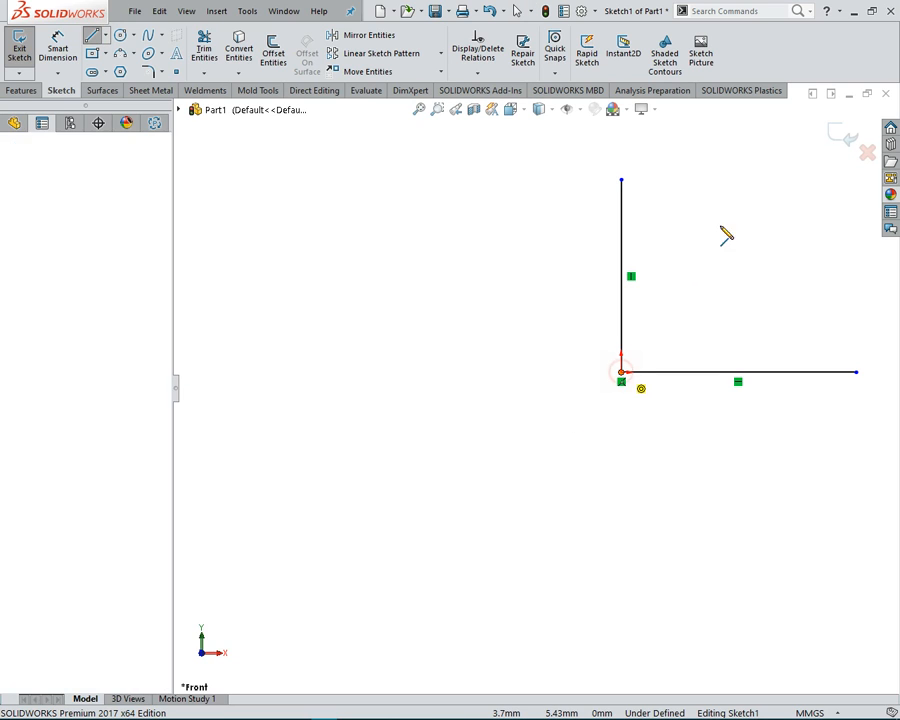
{"action": "left_click", "coordinate": [775, 204]}
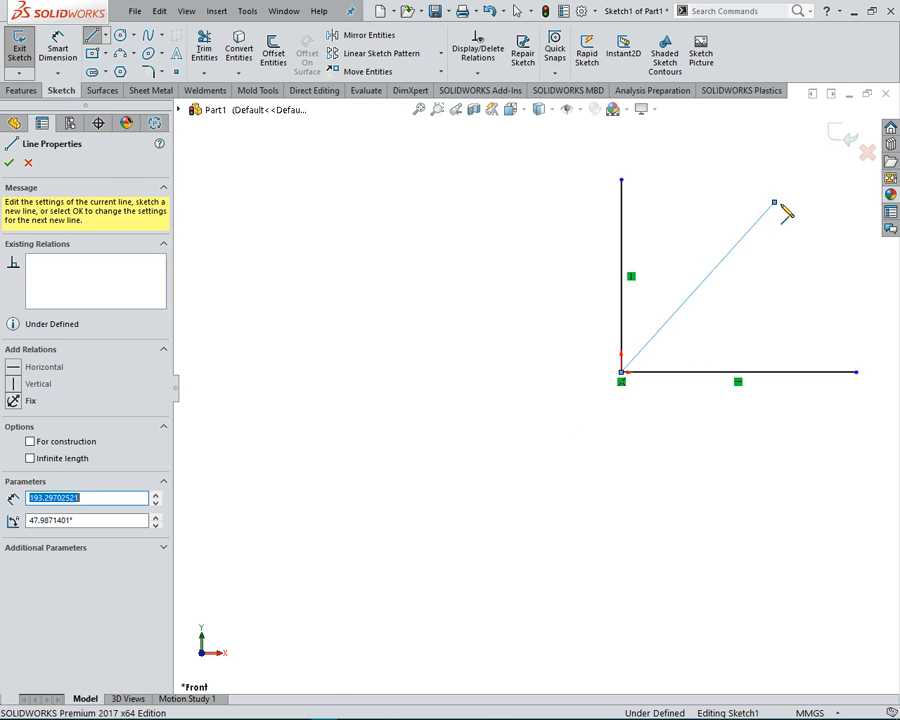
{"action": "right_click", "coordinate": [810, 227]}
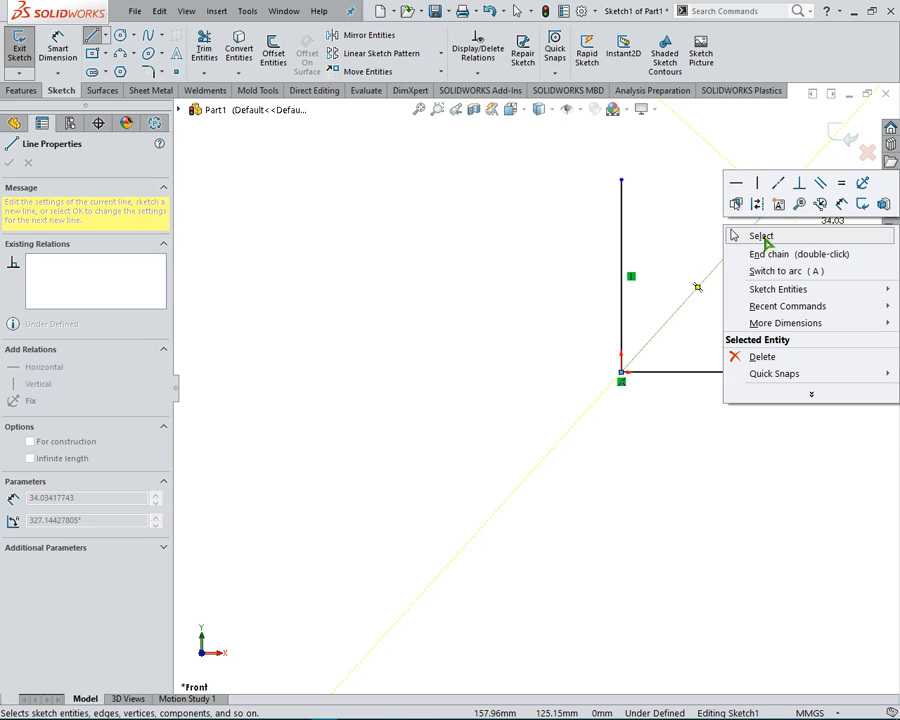
{"action": "left_click", "coordinate": [762, 238]}
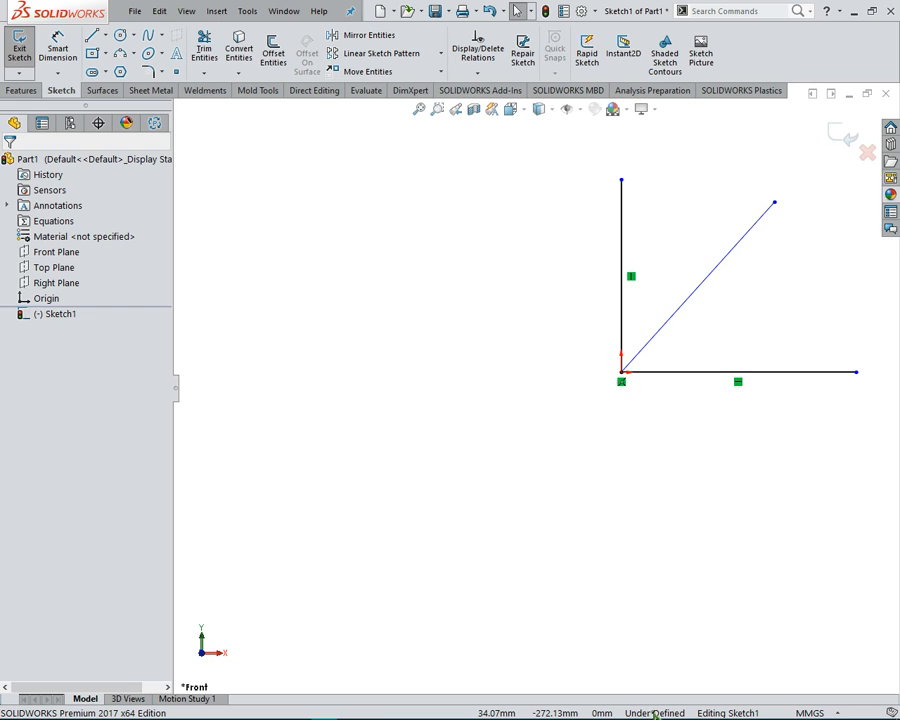
{"action": "left_click", "coordinate": [674, 713]}
{"action": "mouse_move", "coordinate": [662, 712]}
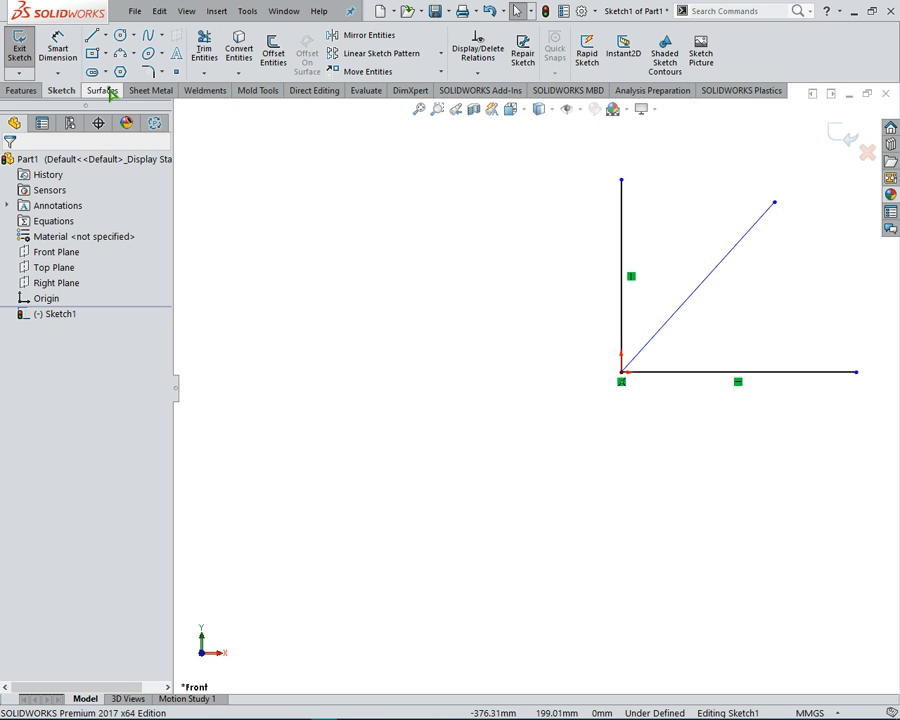
{"action": "left_click", "coordinate": [60, 50]}
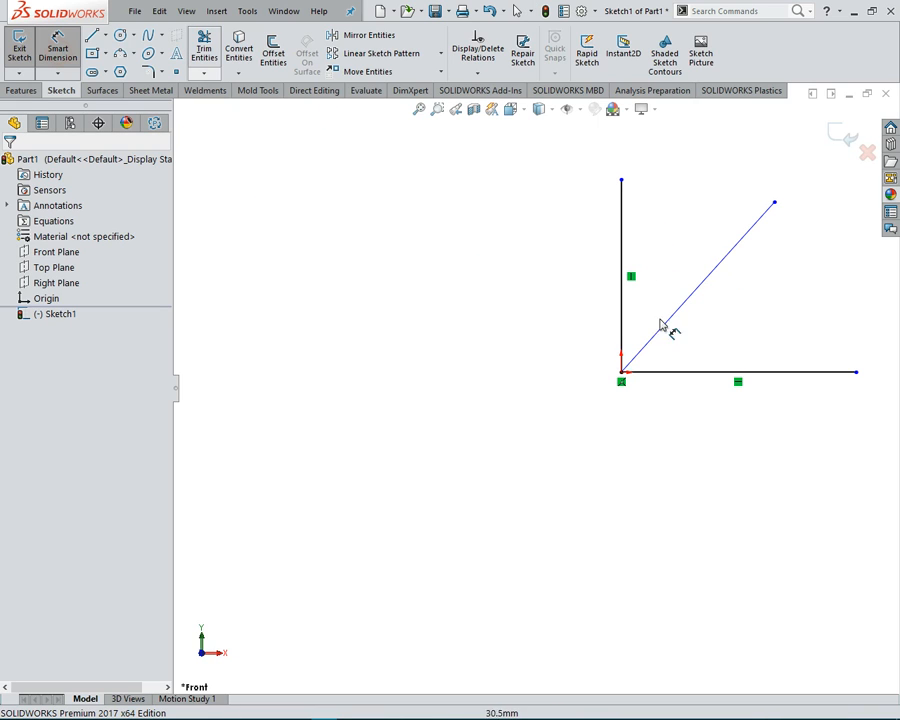
{"action": "left_click", "coordinate": [720, 374]}
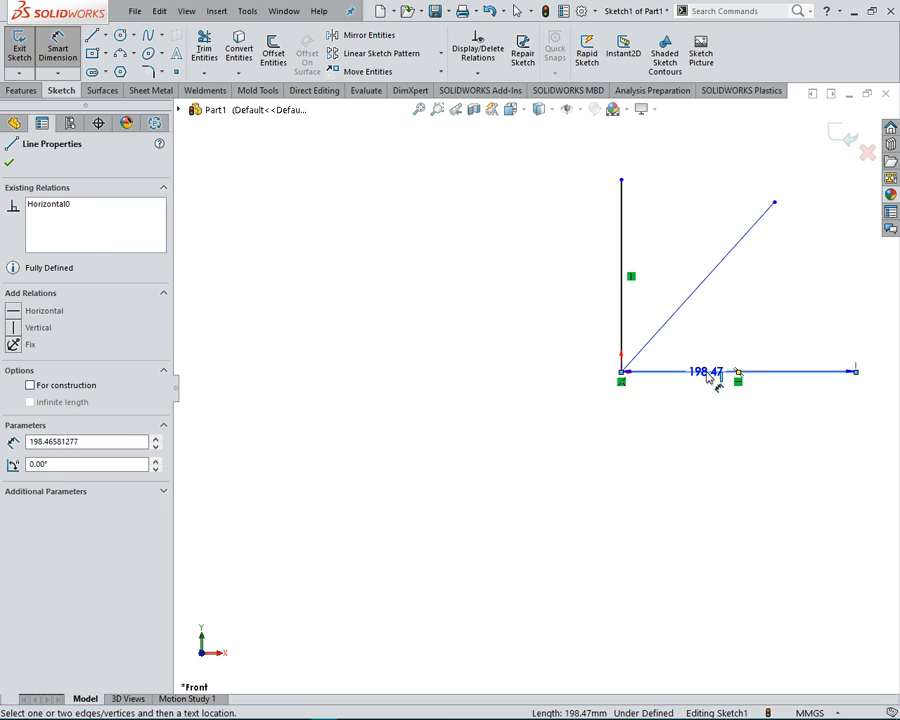
{"action": "key", "text": "Escape"}
Dimension the angle between the horizontal line and the inclined line and set it to 45°
{"action": "left_click", "coordinate": [77, 61]}
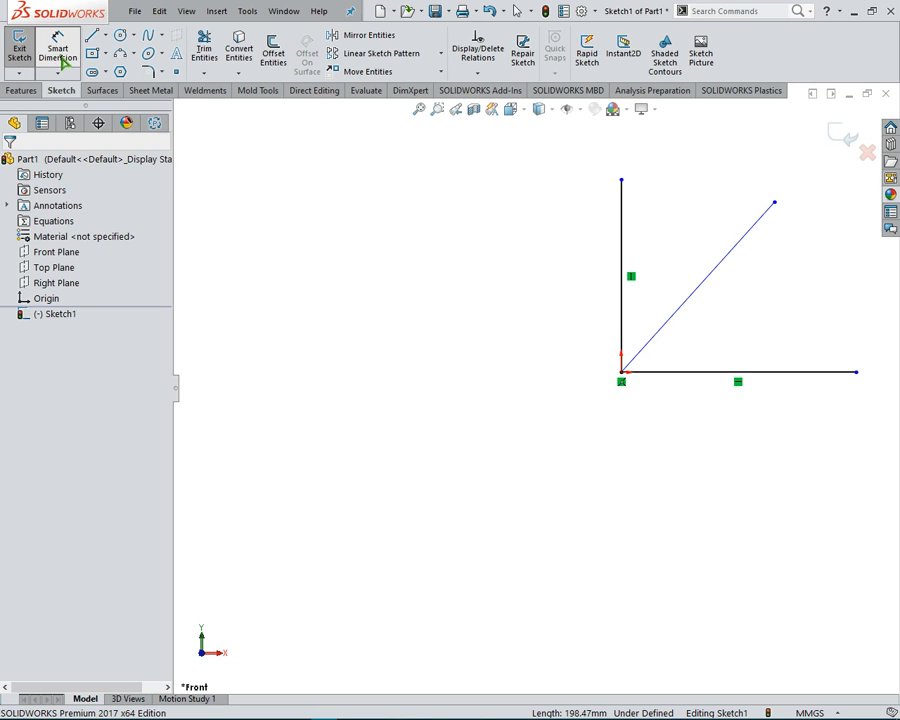
{"action": "left_click", "coordinate": [60, 50]}
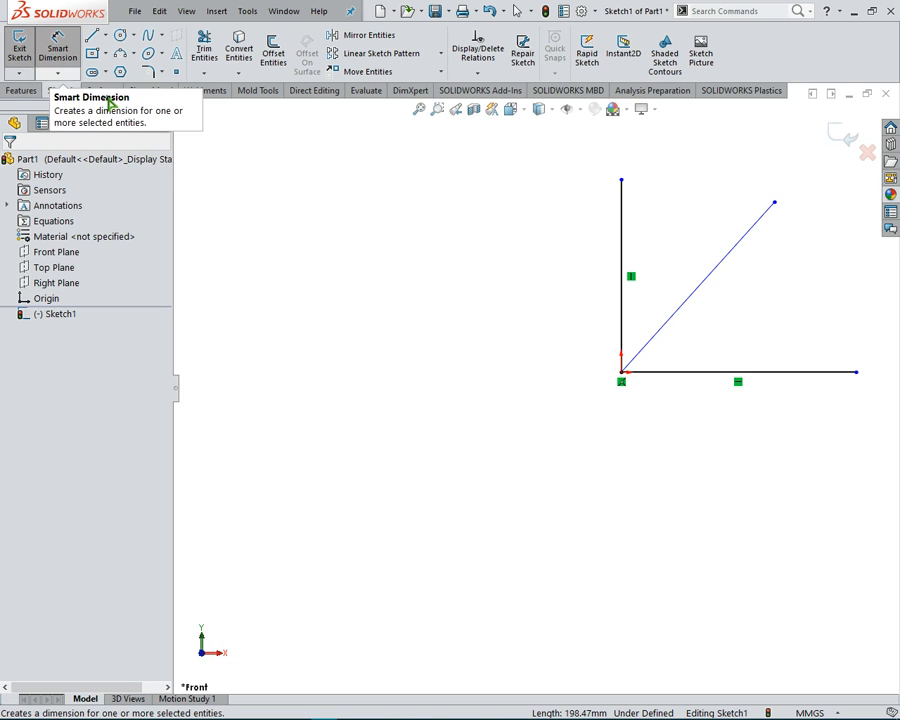
{"action": "left_click", "coordinate": [700, 373]}
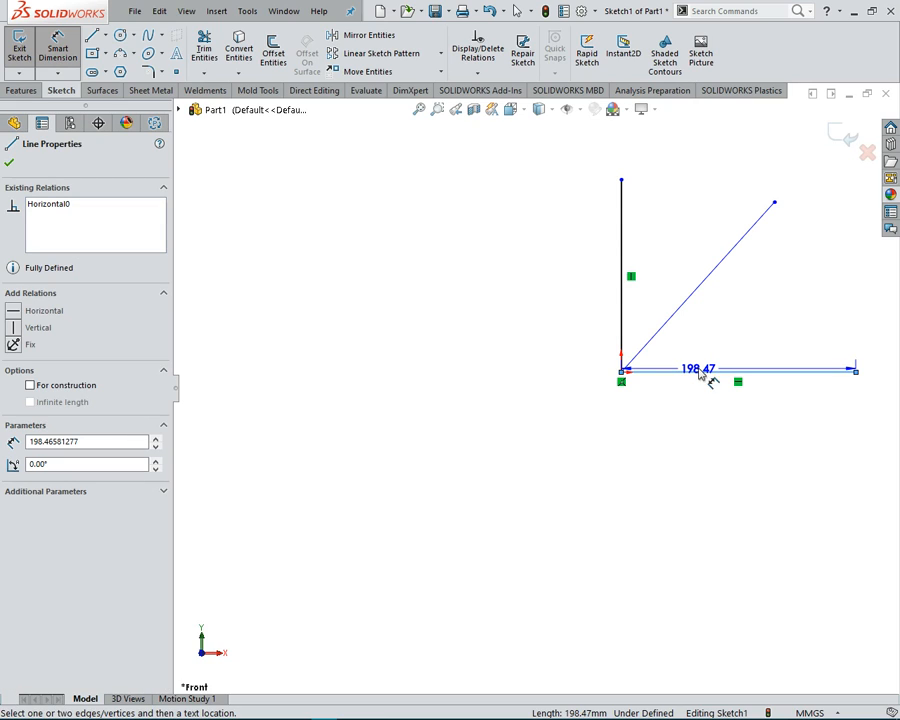
{"action": "left_click", "coordinate": [749, 316]}
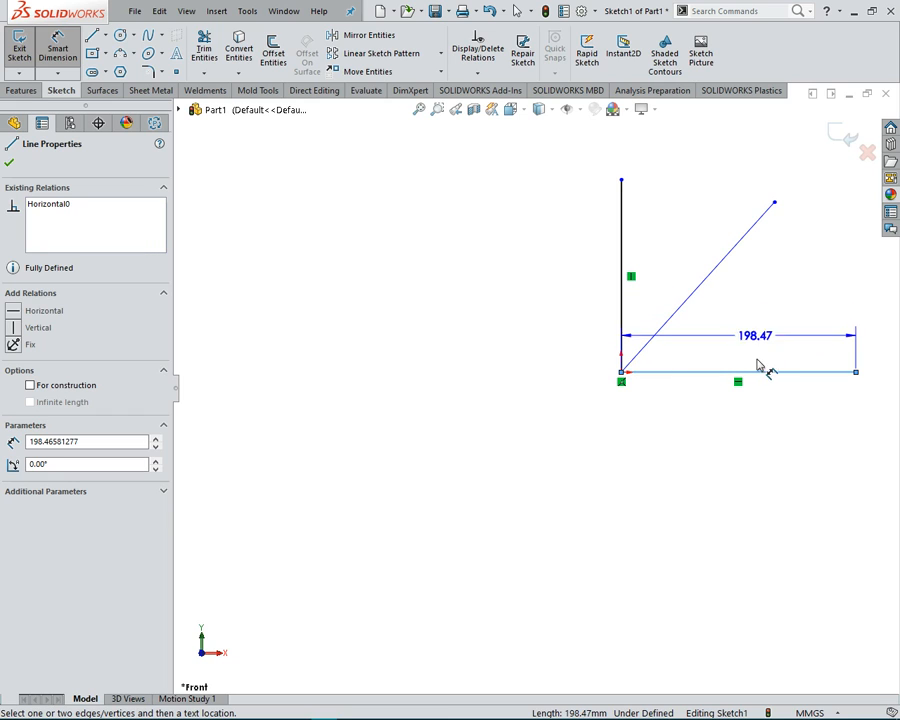
{"action": "left_click_drag", "start_coordinate": [749, 316], "coordinate": [691, 297]}
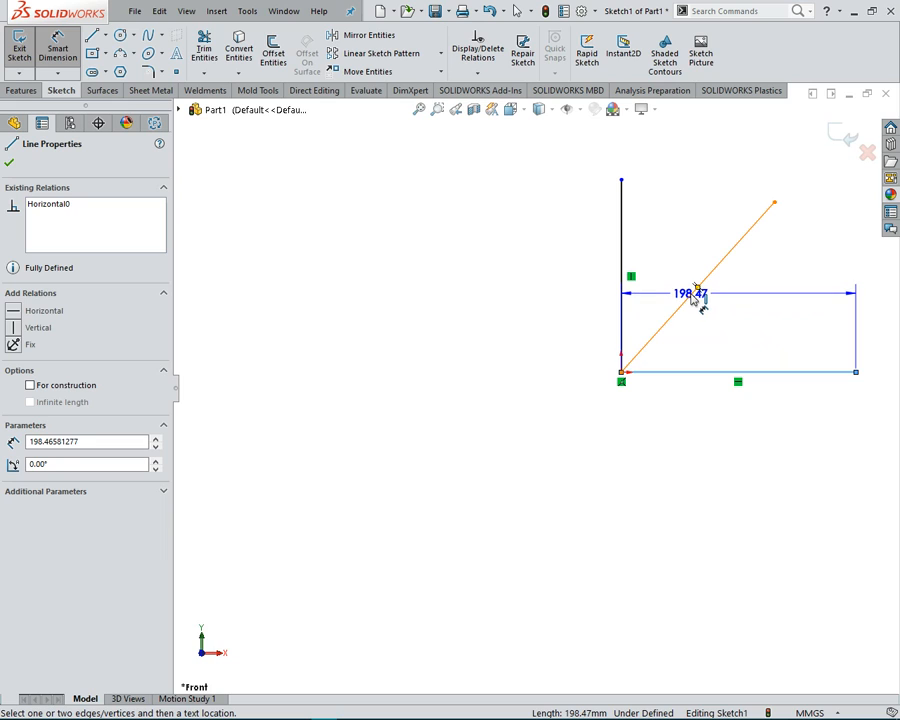
{"action": "left_click", "coordinate": [691, 296]}
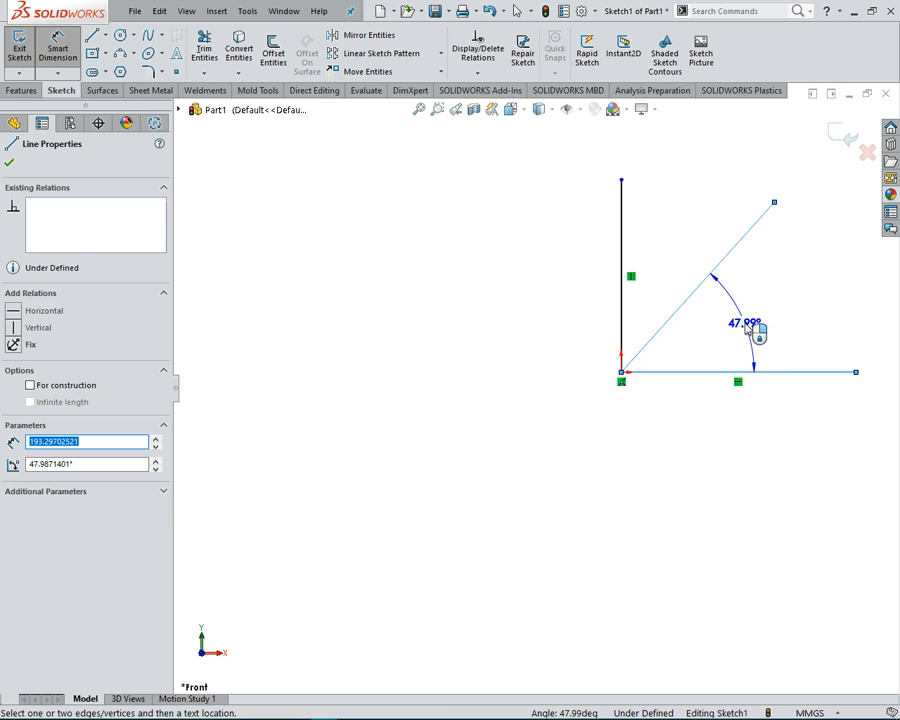
{"action": "left_click", "coordinate": [745, 331]}
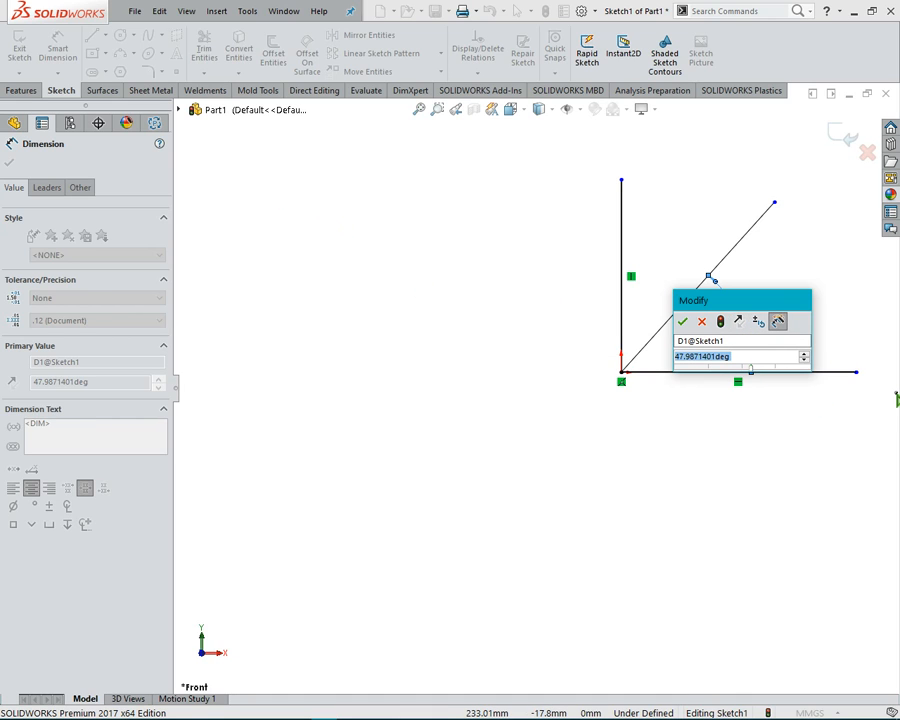
{"action": "type", "text": "45"}
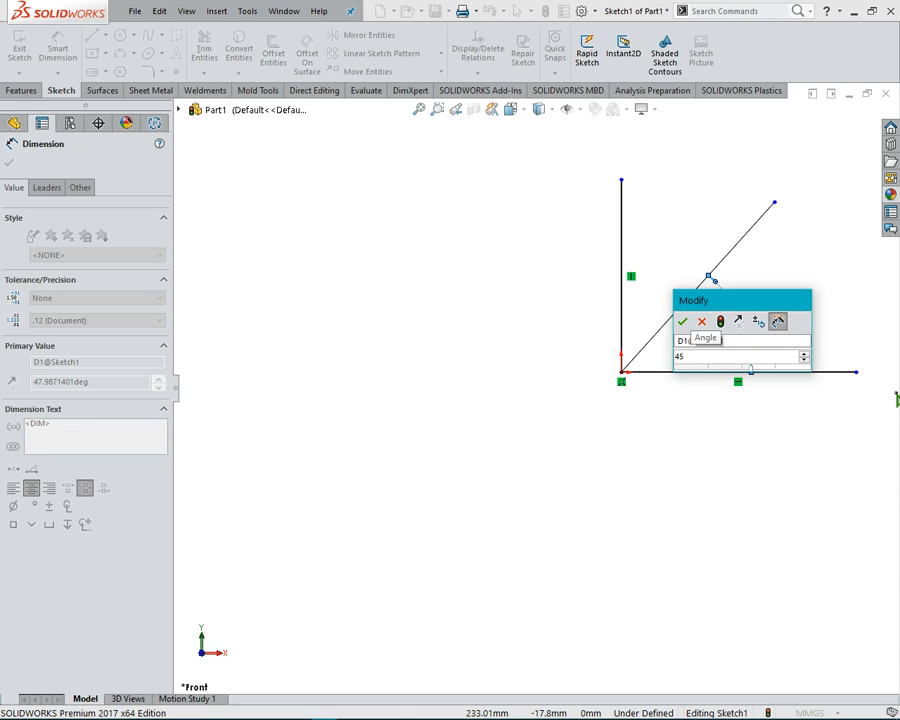
{"action": "key", "text": "Return"}
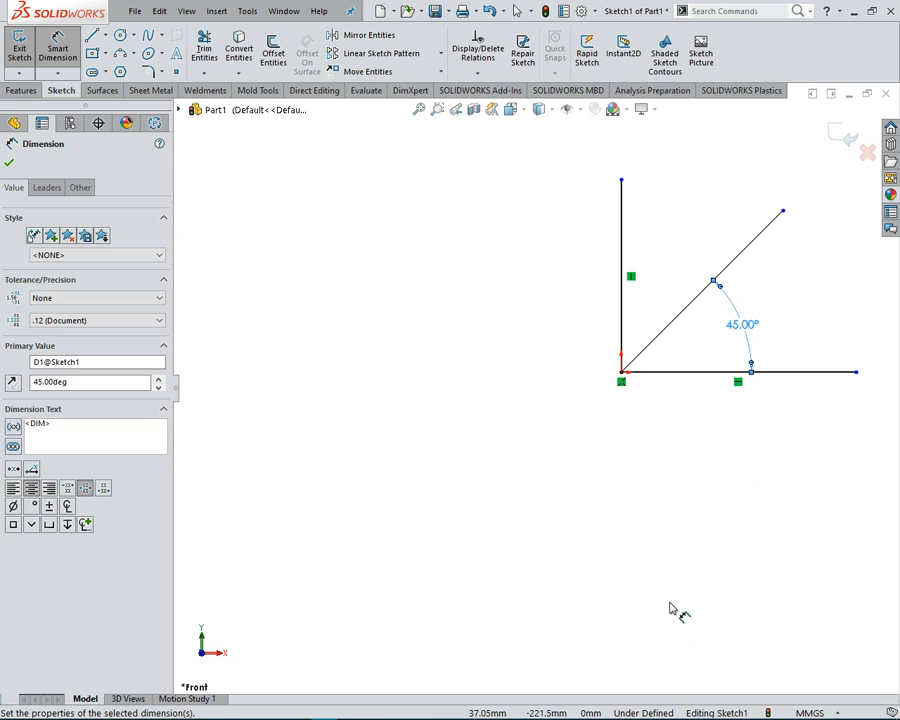
Undo the last angle change and delete the angle dimension between the horizontal and inclined lines
{"action": "key", "text": "Escape"}
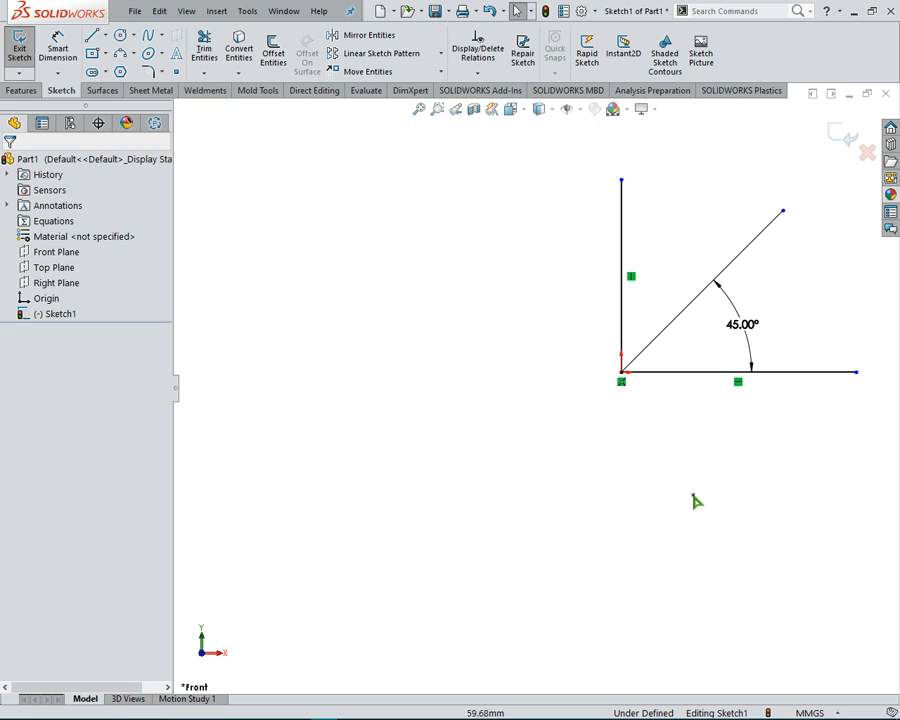
{"action": "key", "text": "ctrl+z"}
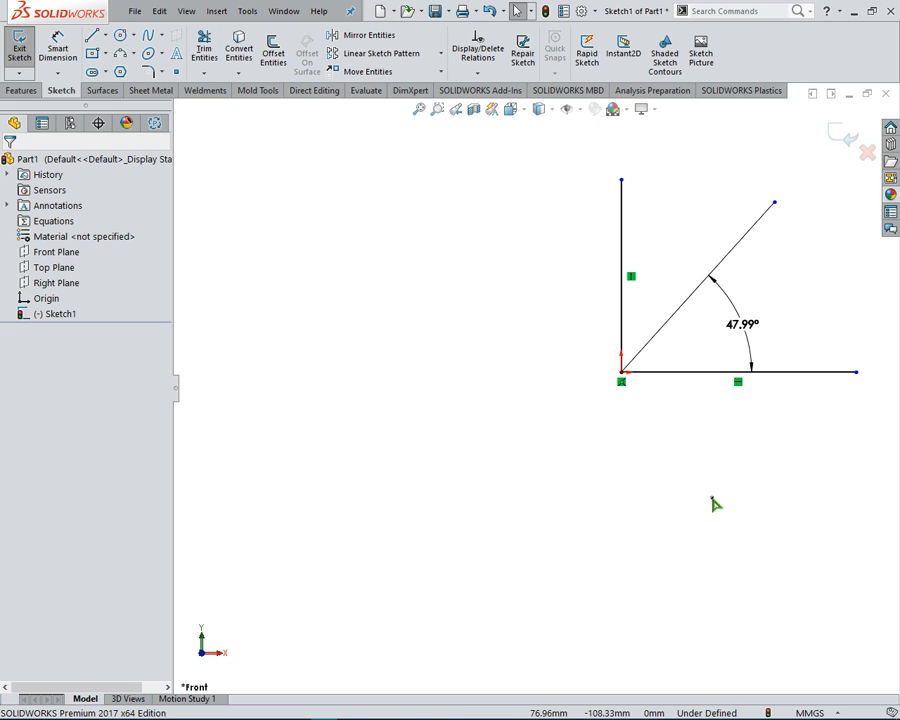
{"action": "left_click", "coordinate": [726, 298]}
{"action": "key", "text": "Delete"}
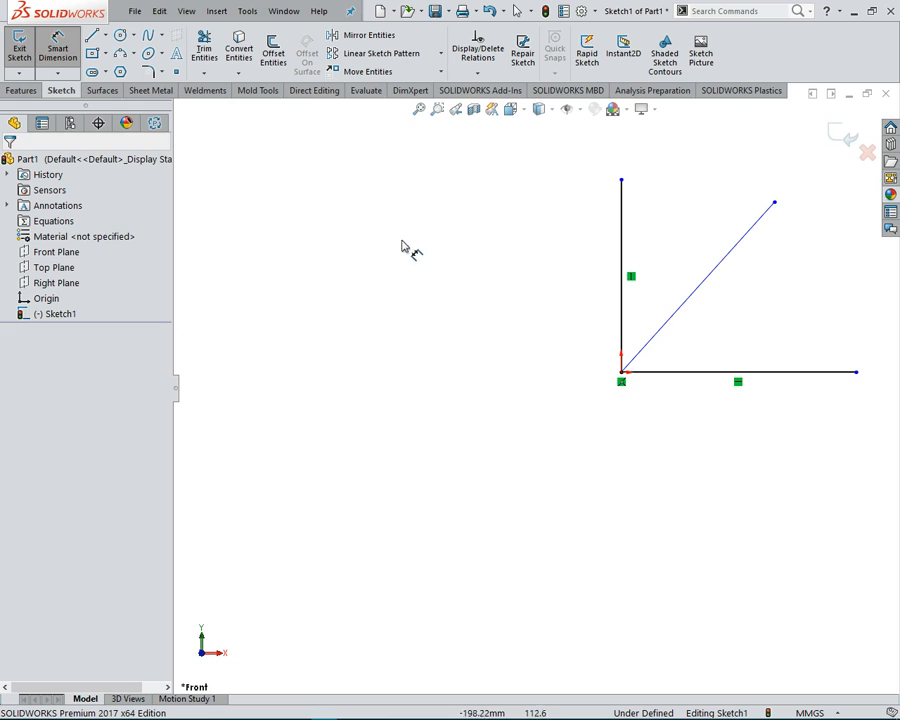
Dimension the angle between the vertical and inclined lines as 45° and place its text between them, closer to the origin
{"action": "left_click", "coordinate": [59, 57]}
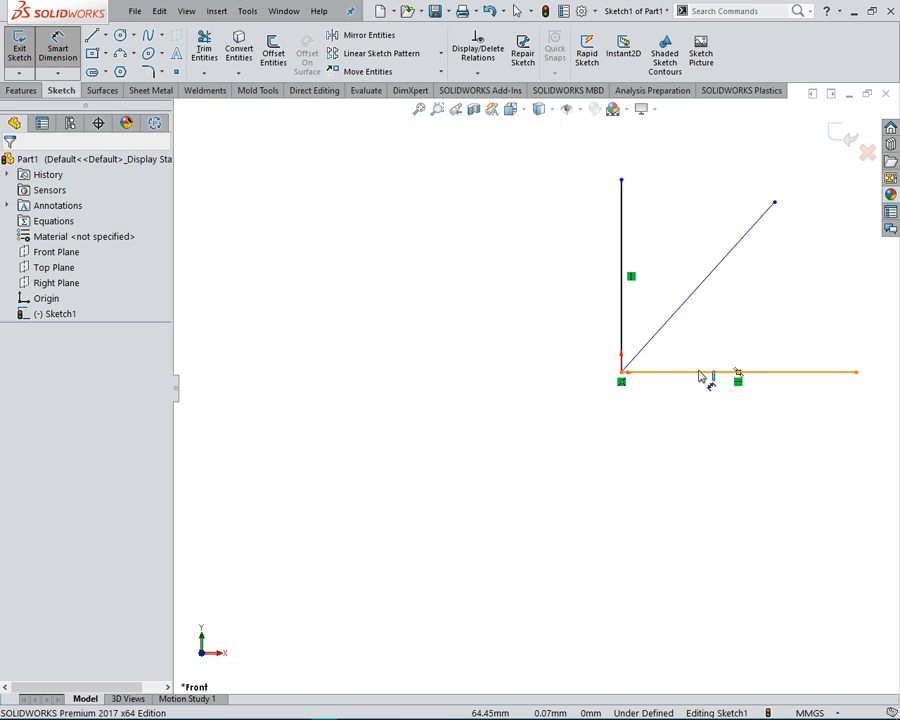
{"action": "left_click", "coordinate": [623, 243]}
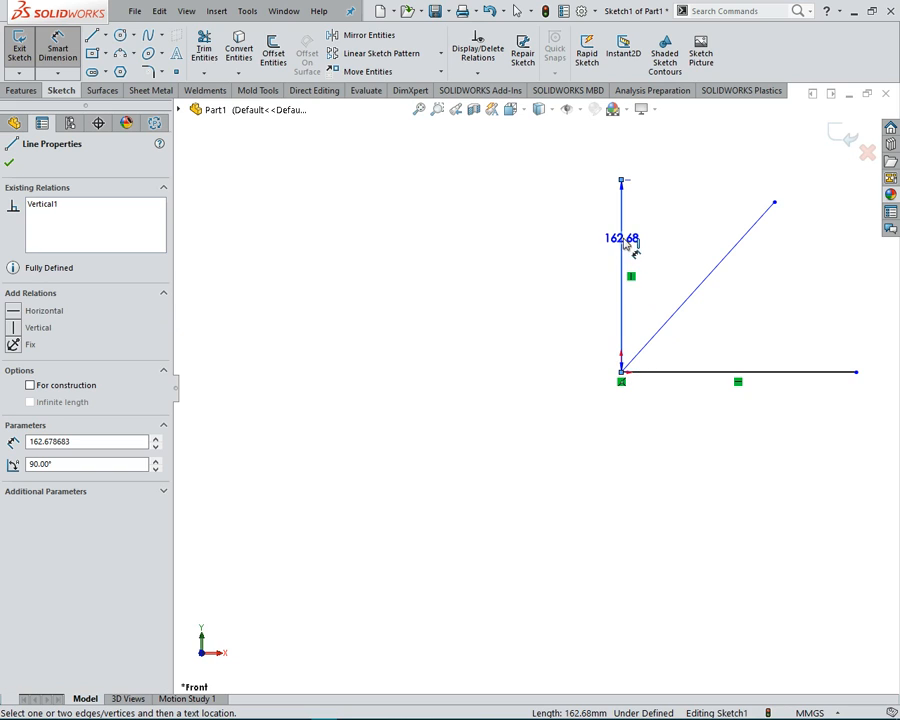
{"action": "left_click", "coordinate": [702, 287]}
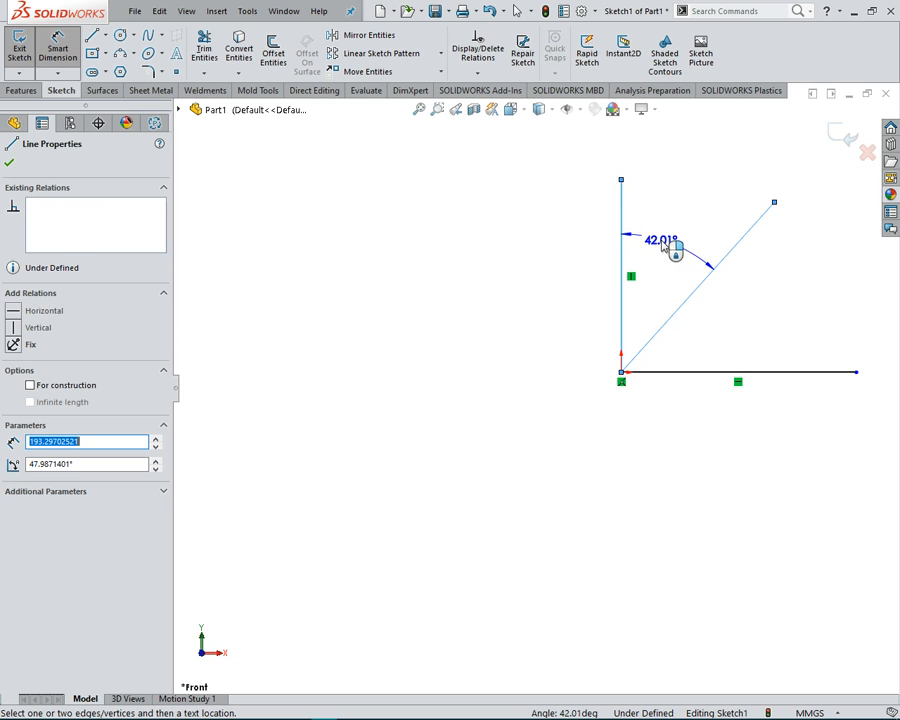
{"action": "left_click", "coordinate": [664, 247]}
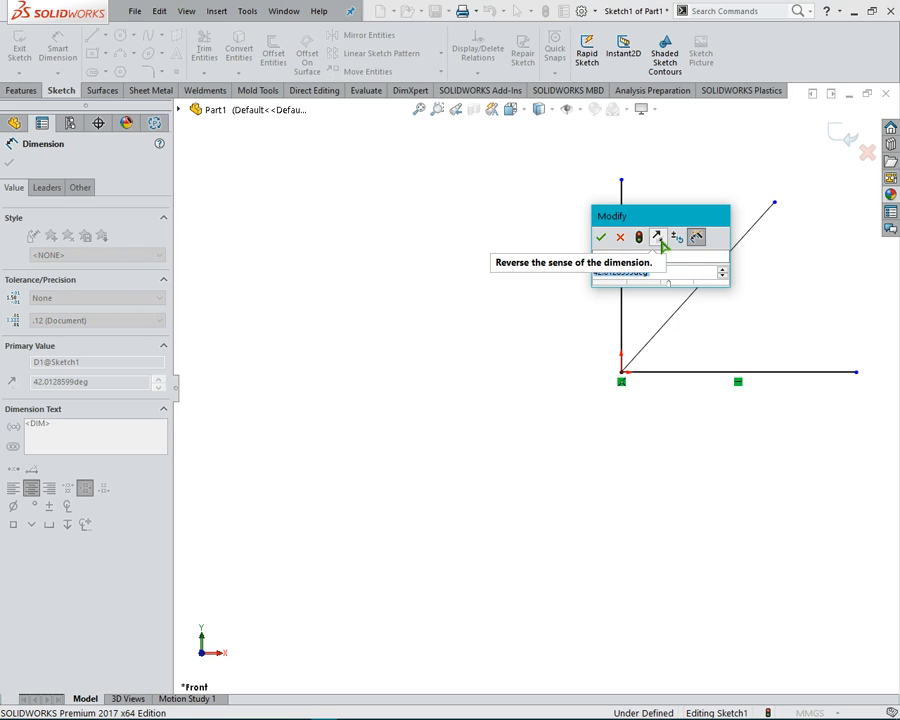
{"action": "type", "text": "45"}
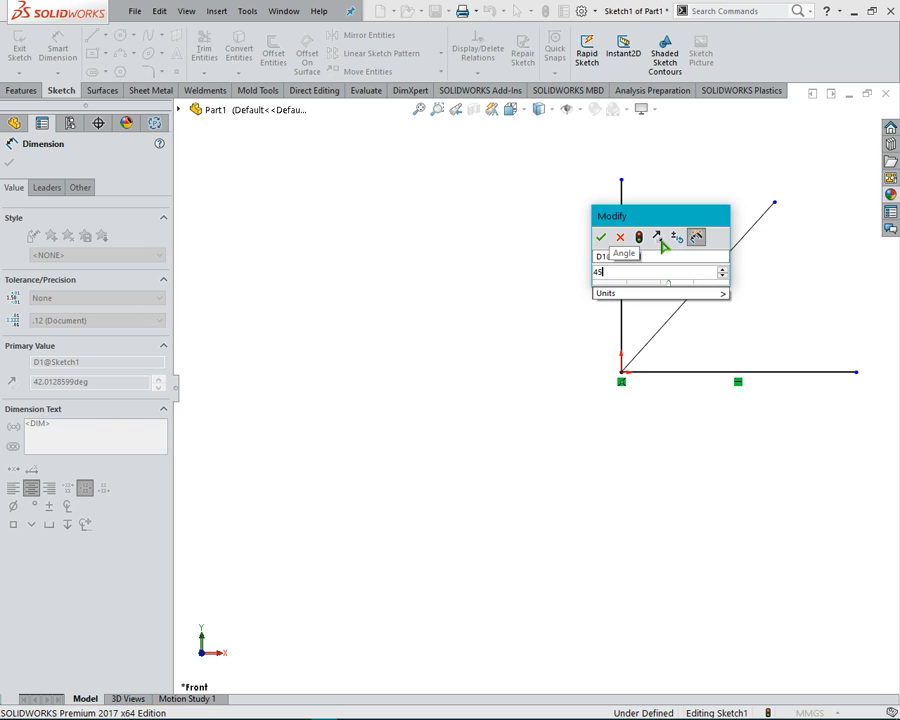
{"action": "key", "text": "Return"}
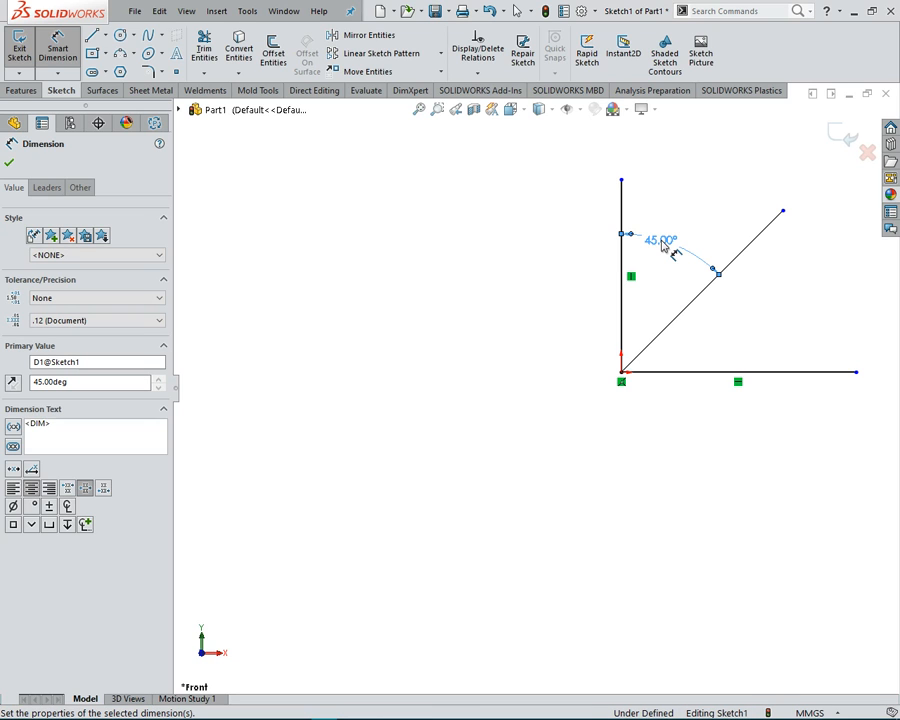
{"action": "left_click_drag", "start_coordinate": [656, 242], "coordinate": [689, 284]}
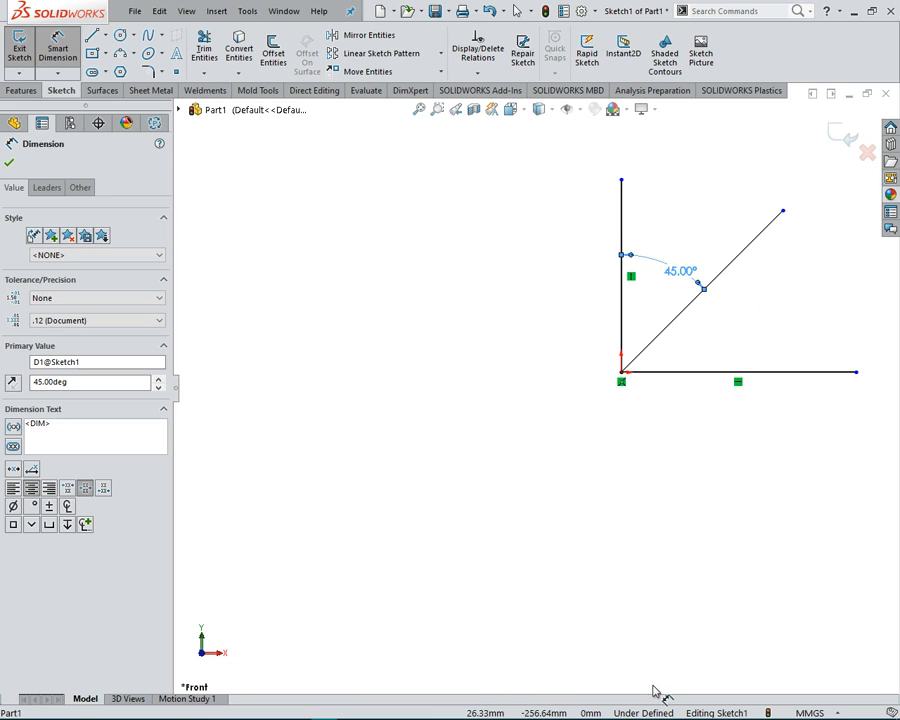
{"action": "left_click_drag", "start_coordinate": [677, 275], "coordinate": [669, 270]}
{"action": "left_click", "coordinate": [670, 270]}
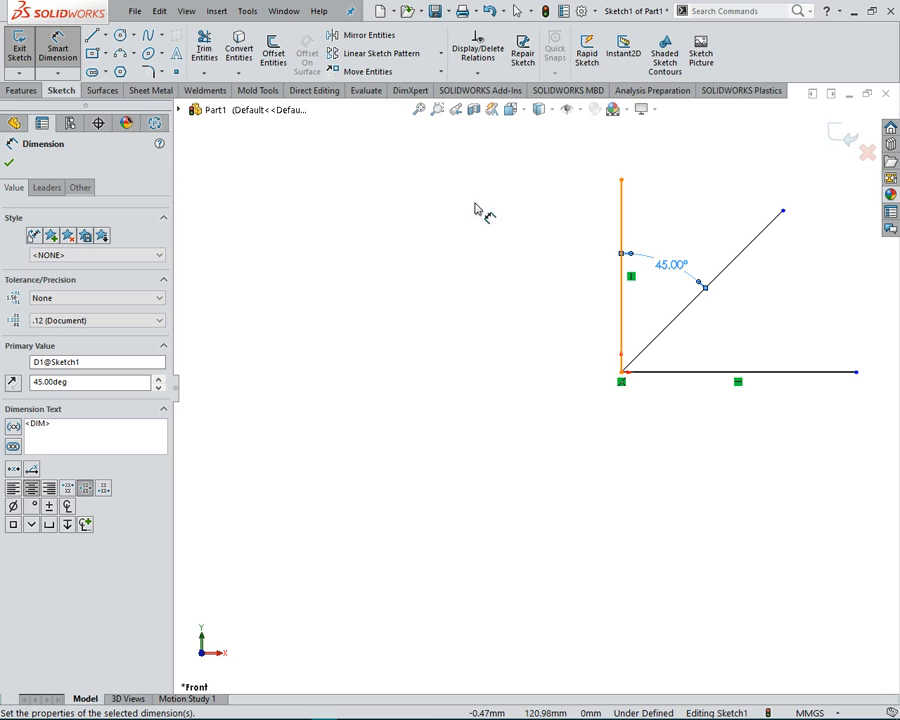
Dimension the vertical line from the origin to its upper endpoint as 150 mm, placed outside the sketch
{"action": "left_click", "coordinate": [58, 52]}
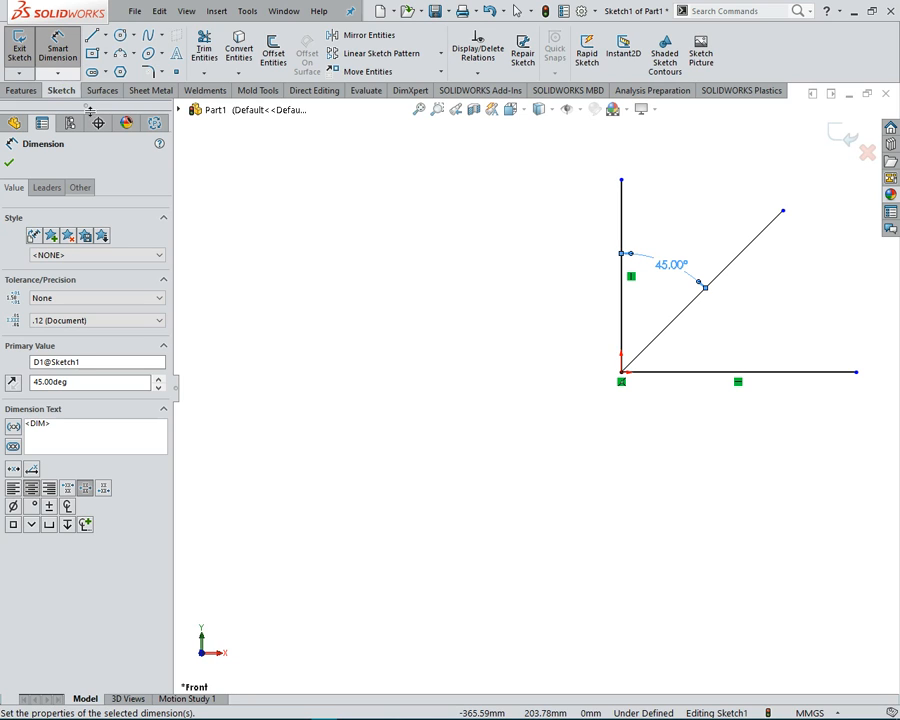
{"action": "left_click", "coordinate": [621, 371]}
{"action": "left_click", "coordinate": [621, 182]}
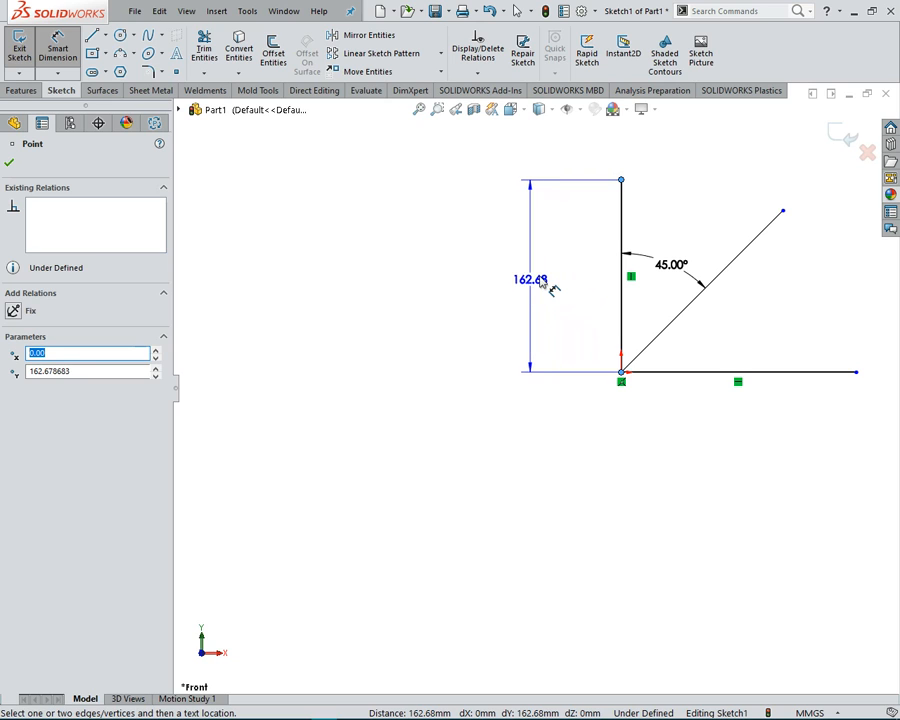
{"action": "left_click", "coordinate": [551, 283]}
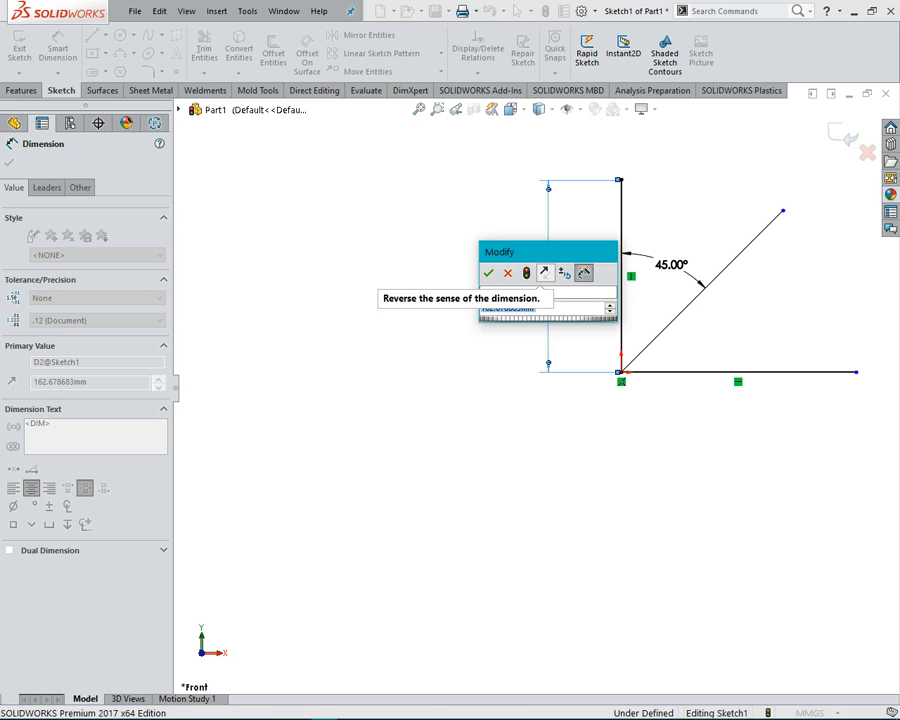
{"action": "type", "text": "150"}
{"action": "key", "text": "Return"}
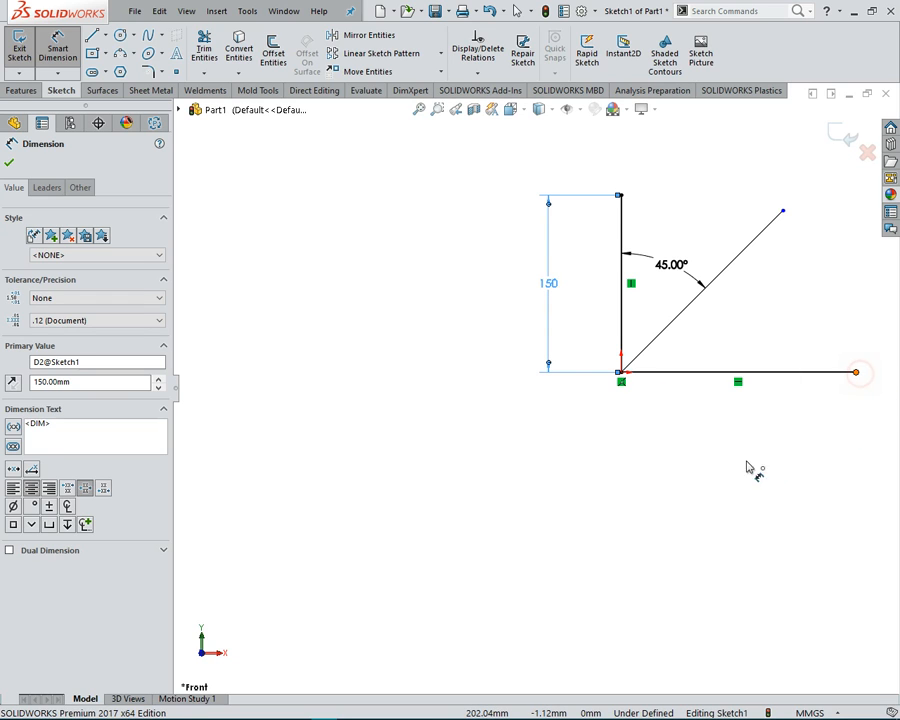
Dimension the horizontal line between its endpoints as 150 mm, placed below the line
{"action": "left_click", "coordinate": [621, 373]}
{"action": "left_click", "coordinate": [624, 378]}
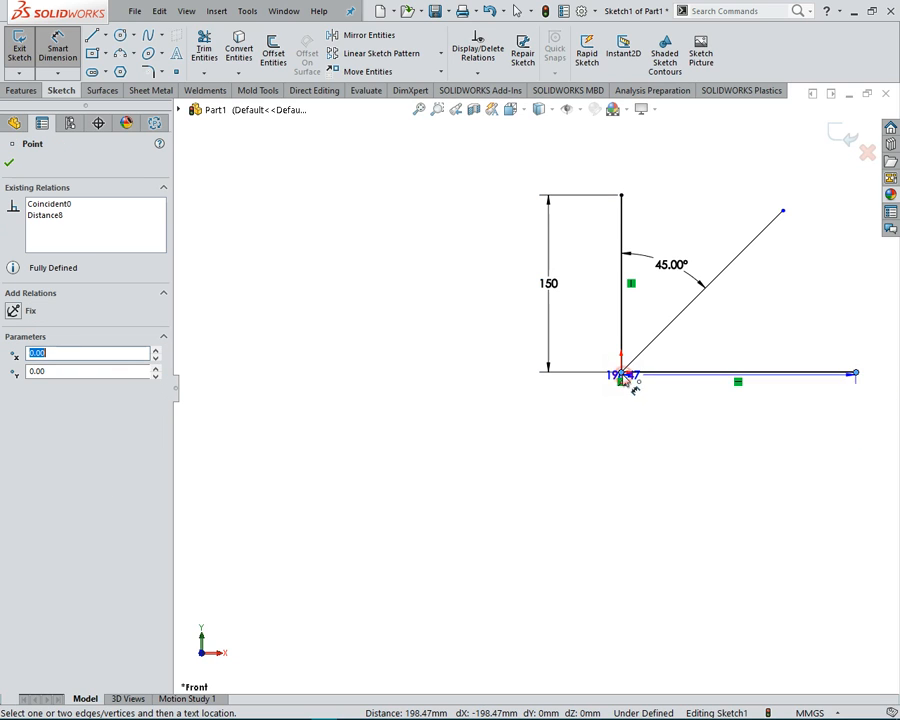
{"action": "left_click", "coordinate": [746, 513]}
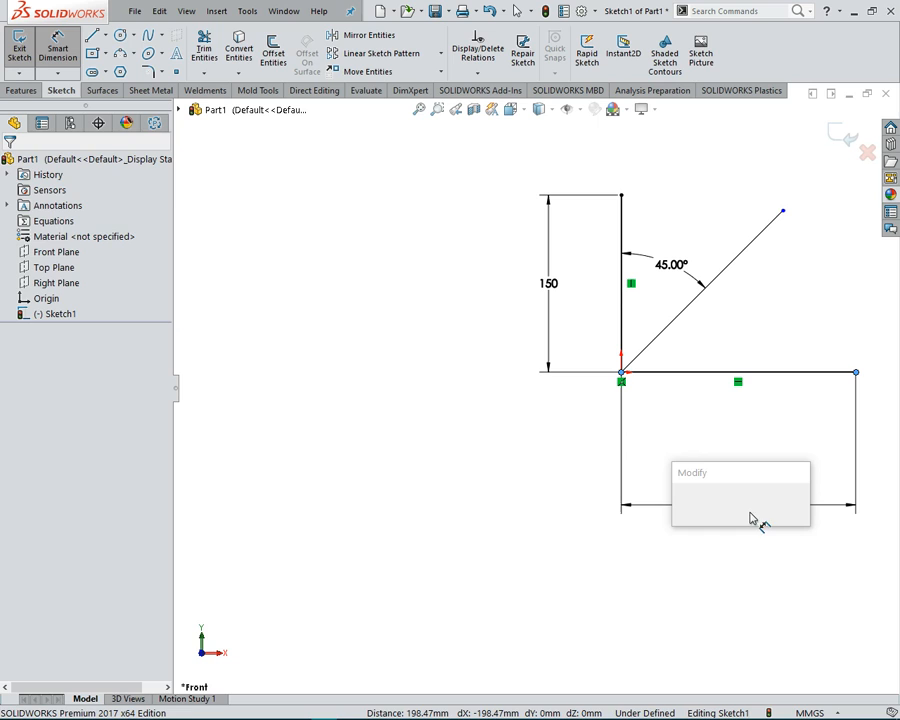
{"action": "type", "text": "150"}
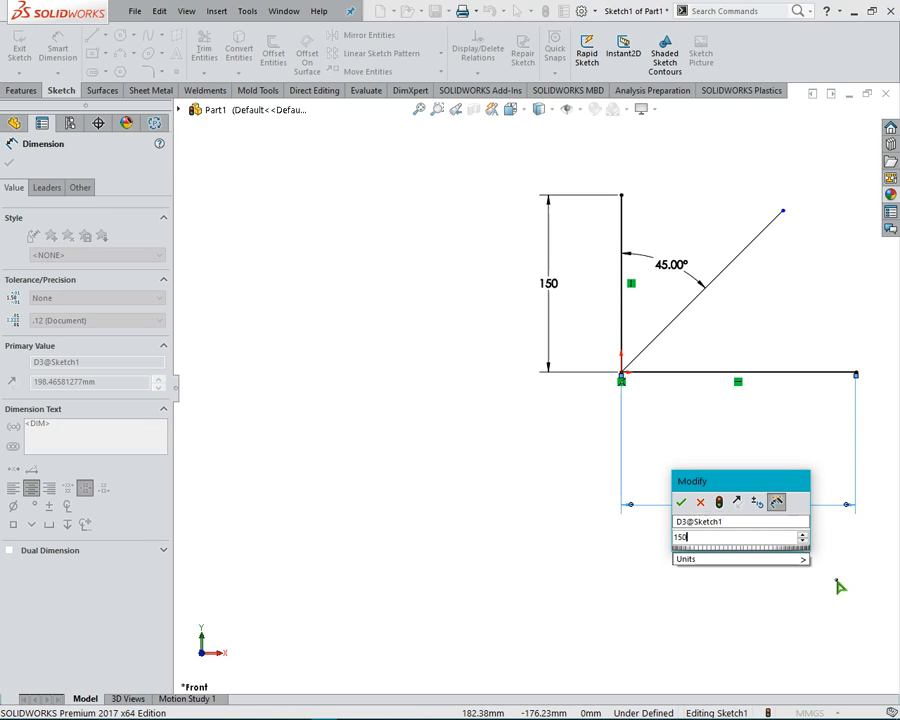
{"action": "key", "text": "Return"}
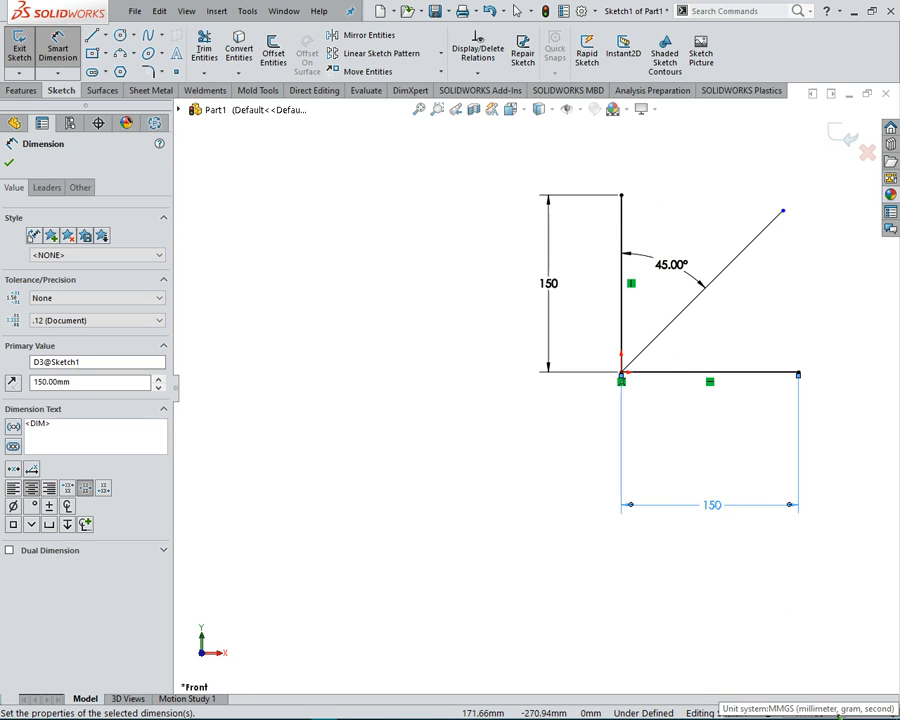
{"action": "left_click", "coordinate": [838, 713]}
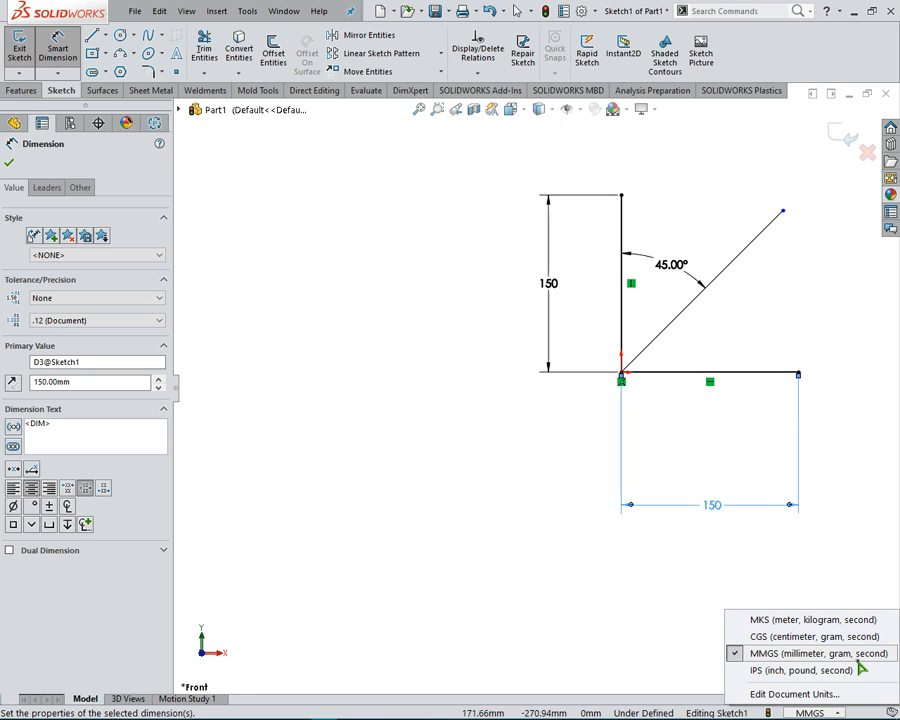
{"action": "left_click", "coordinate": [851, 433]}
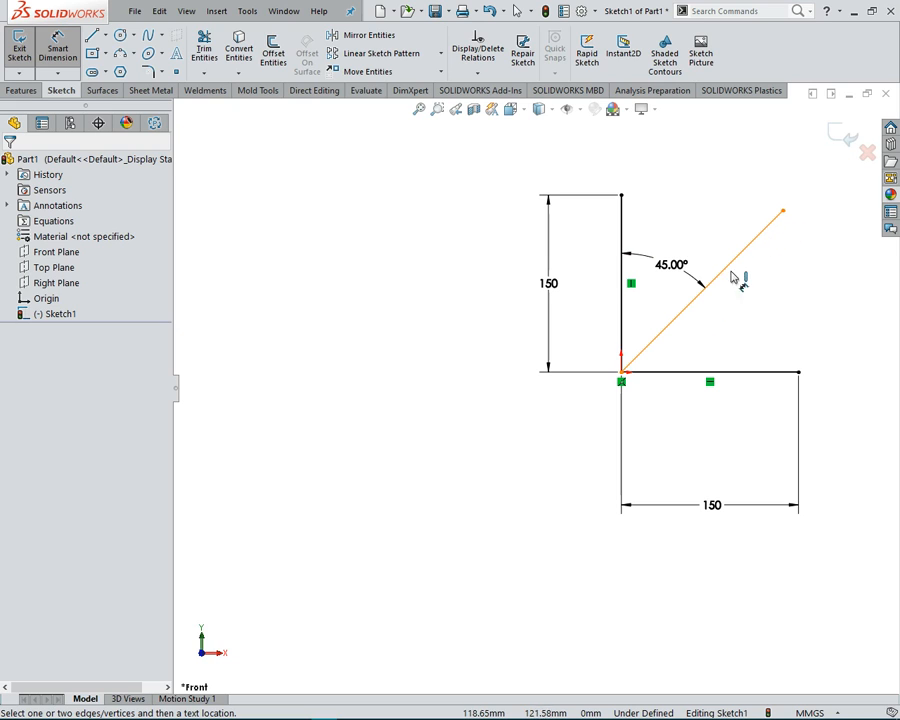
Try a vertical dimension from the origin to the inclined line's upper endpoint, and delete it
{"action": "left_click", "coordinate": [621, 372]}
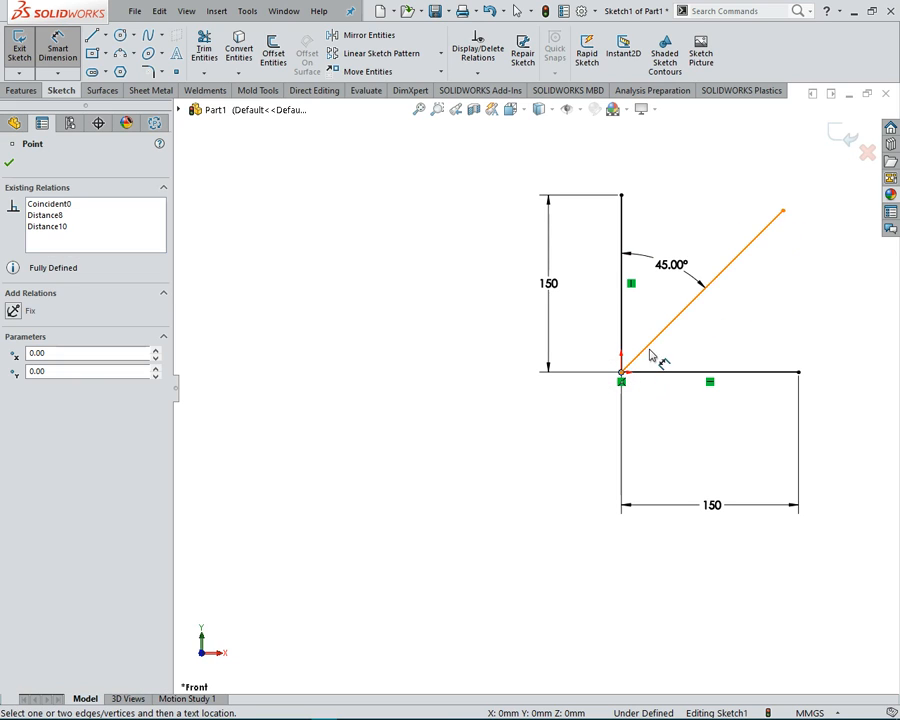
{"action": "left_click", "coordinate": [783, 211]}
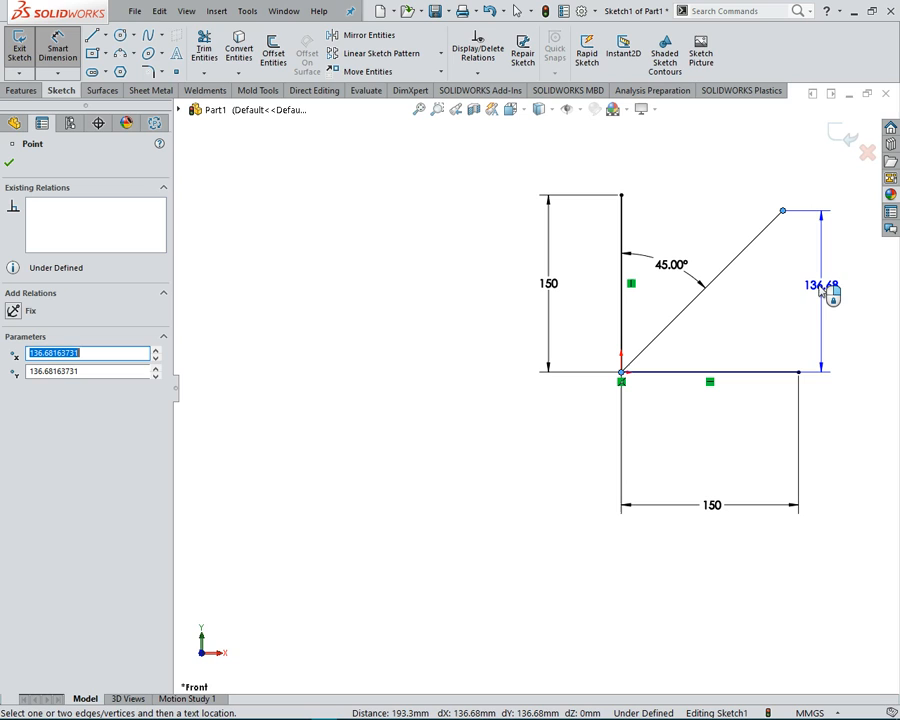
{"action": "left_click", "coordinate": [828, 342]}
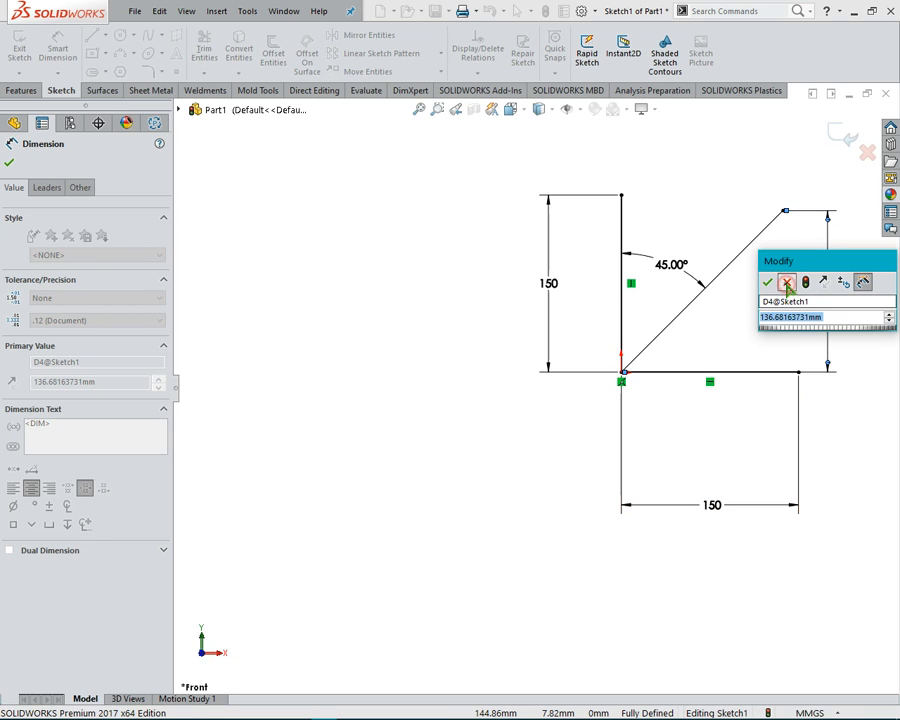
{"action": "key", "text": "Return"}
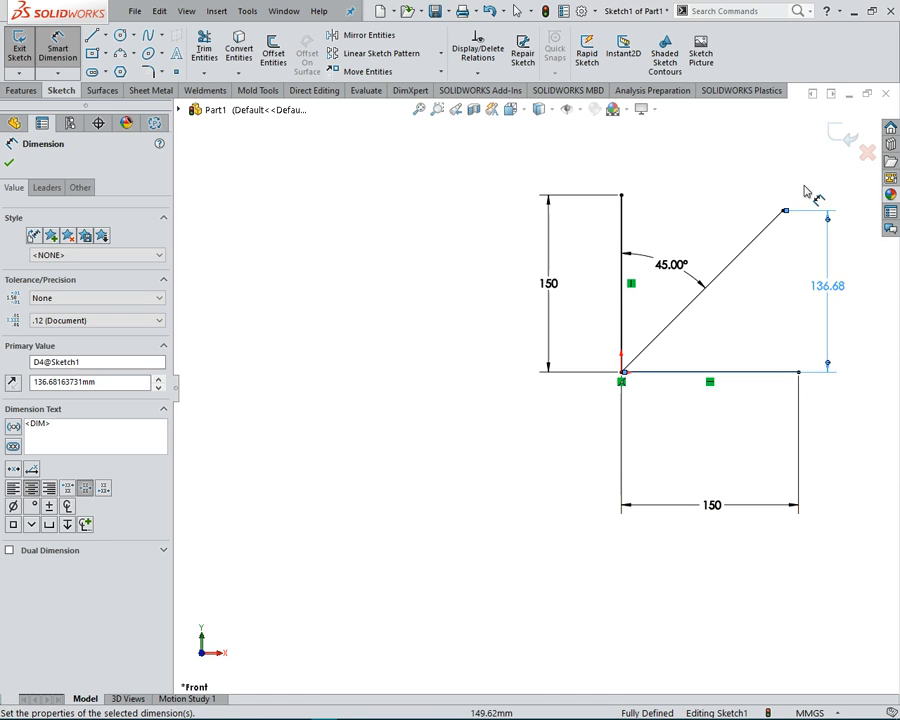
{"action": "key", "text": "Escape"}
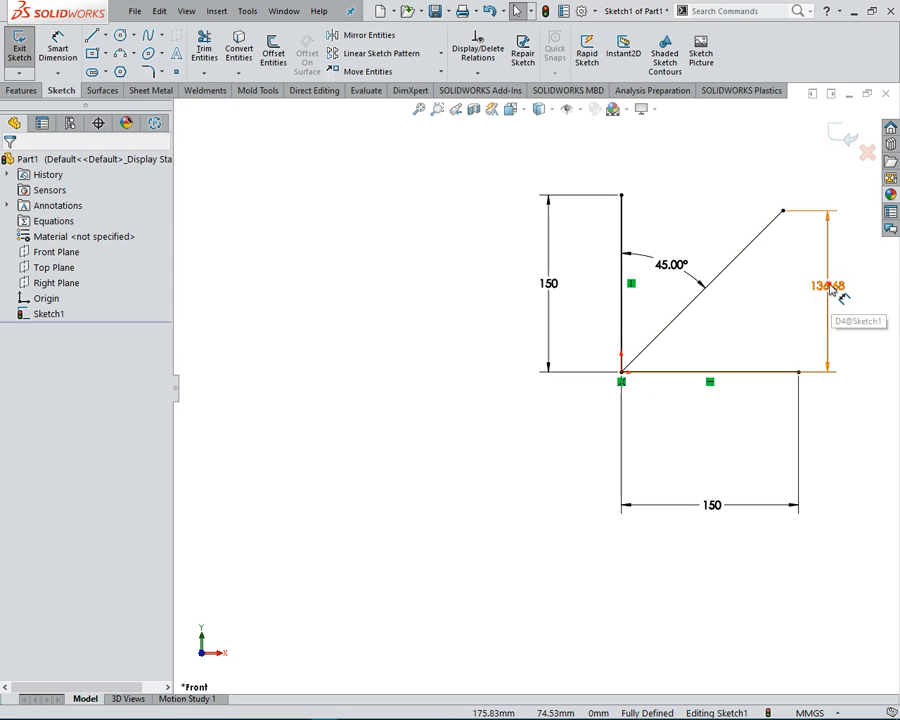
{"action": "left_click", "coordinate": [828, 285]}
{"action": "key", "text": "Delete"}
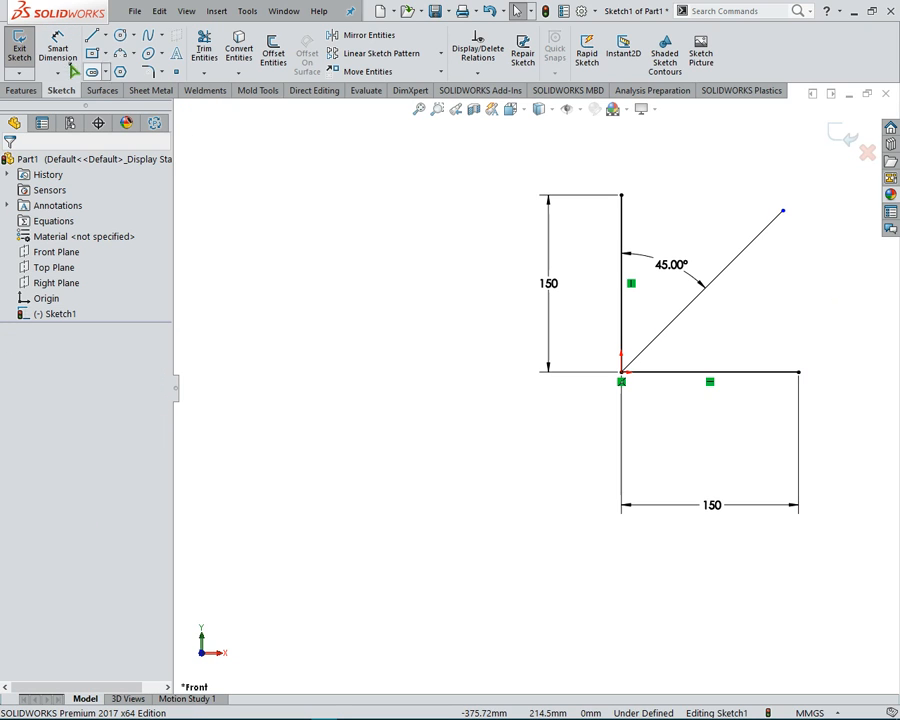
Add an aligned dimension between the inclined line's two endpoints, placed below the sketch, and set it to 175 mm
{"action": "left_click", "coordinate": [60, 50]}
{"action": "left_click", "coordinate": [621, 372]}
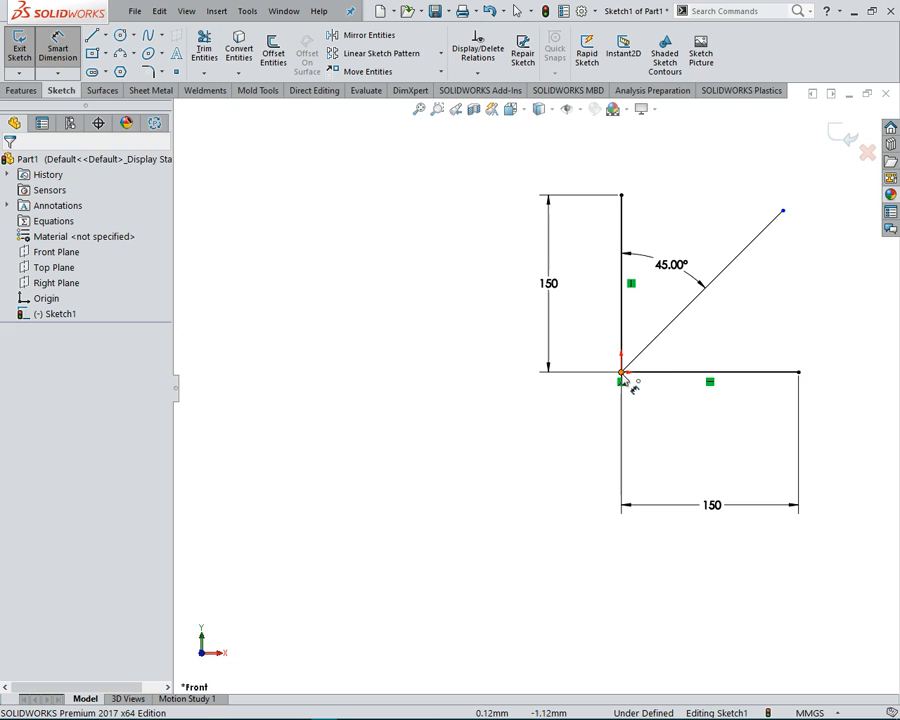
{"action": "left_click", "coordinate": [783, 211]}
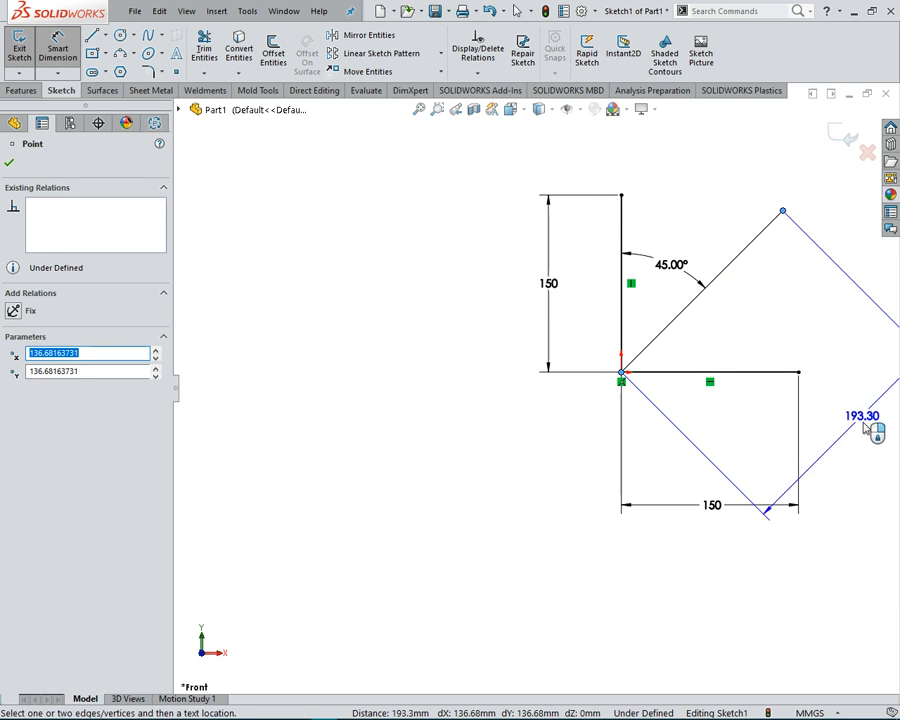
{"action": "left_click", "coordinate": [876, 515]}
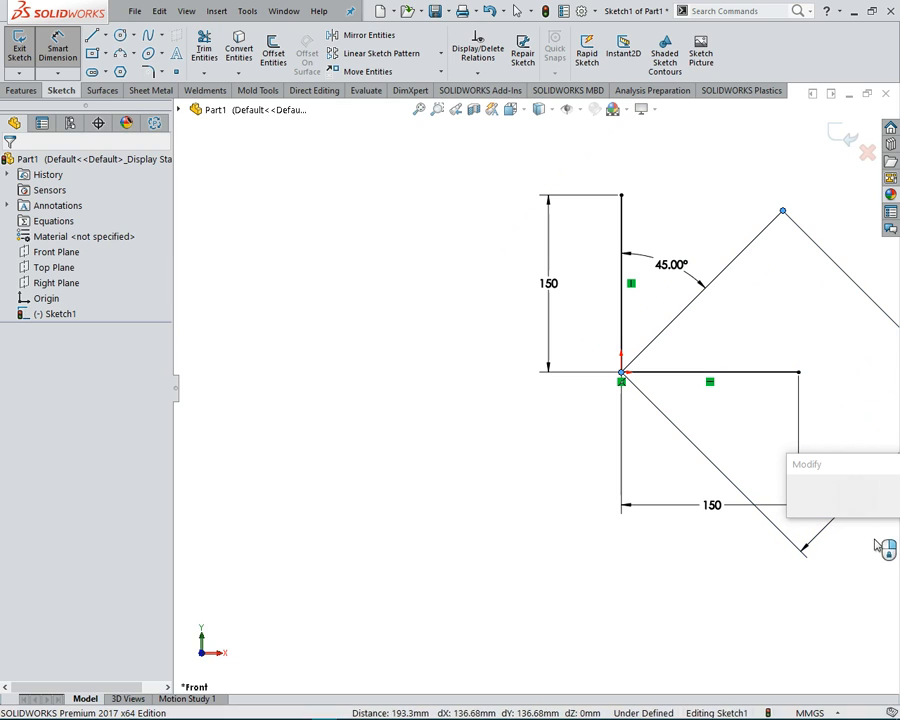
{"action": "type", "text": "20"}
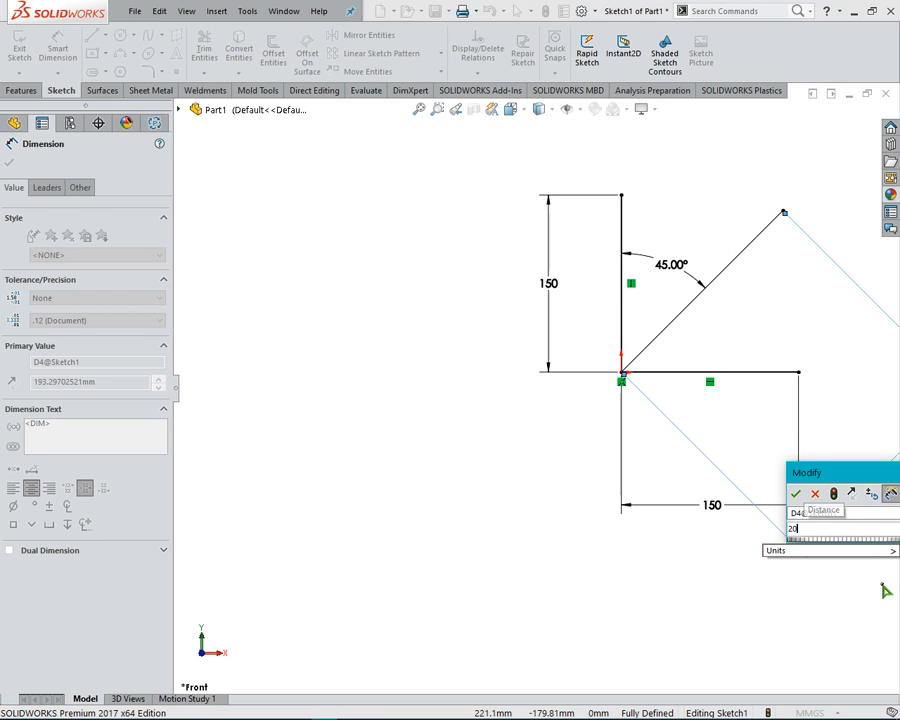
{"action": "key", "text": "BackSpace"}
{"action": "type", "text": "175"}
{"action": "key", "text": "BackSpace"}
{"action": "key", "text": "BackSpace"}
{"action": "key", "text": "BackSpace"}
{"action": "key", "text": "BackSpace"}
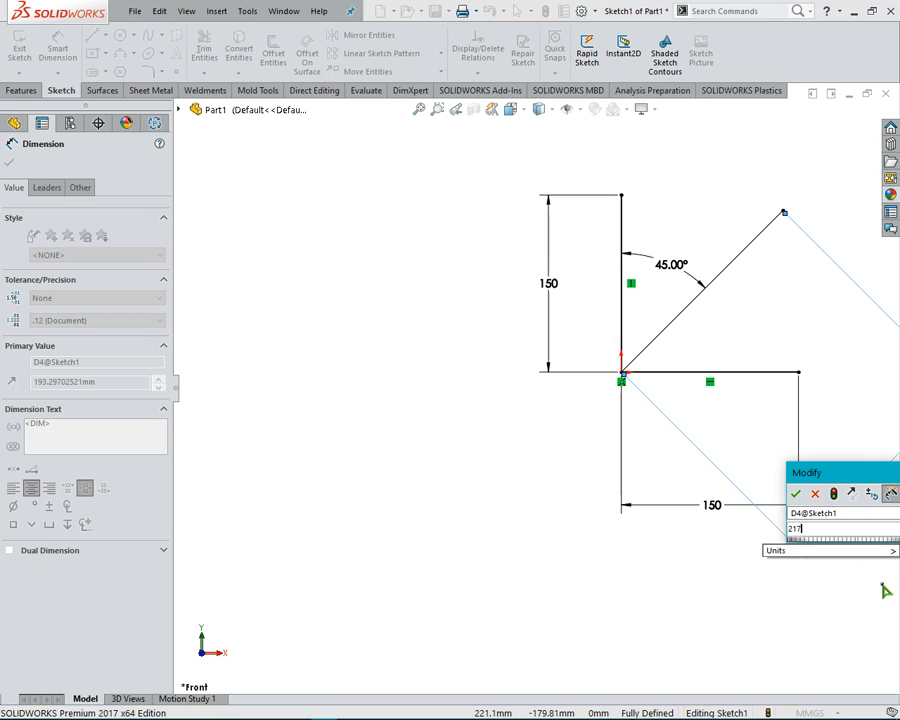
{"action": "type", "text": "175"}
{"action": "key", "text": "Return"}
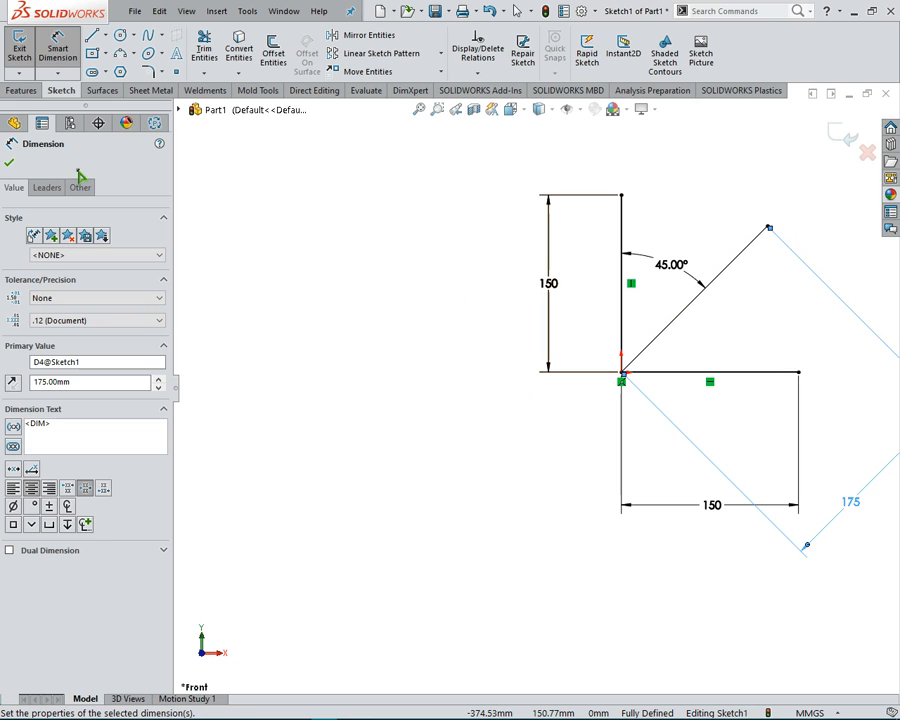
{"action": "left_click", "coordinate": [10, 163]}
Move the 175 mm dimension to the upper-left side of the inclined line, beyond the vertical line's dimension
{"action": "left_click_drag", "start_coordinate": [803, 480], "coordinate": [777, 434]}
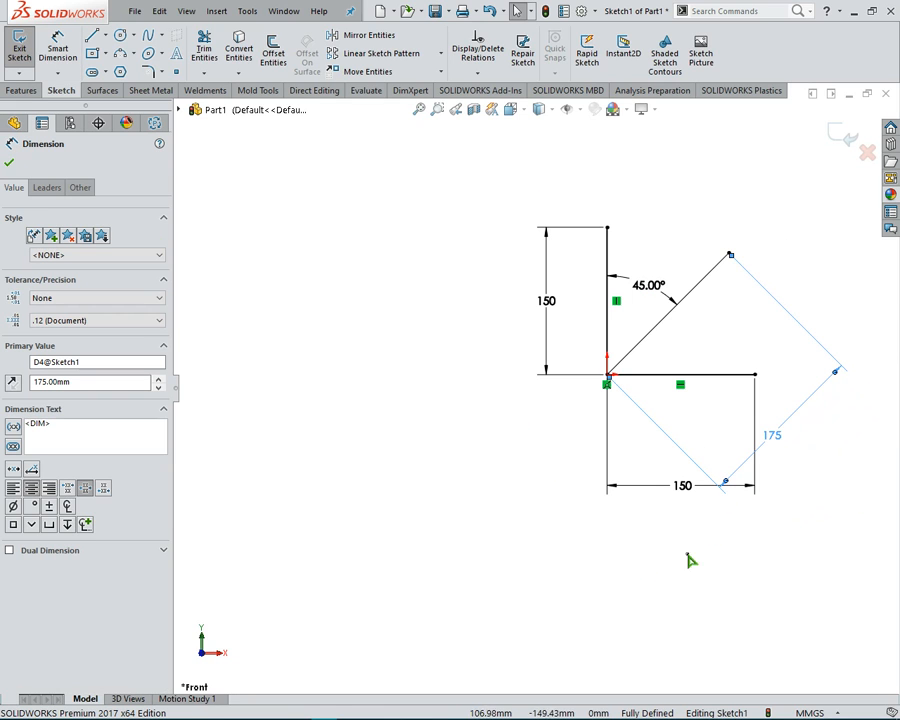
{"action": "left_click_drag", "start_coordinate": [776, 440], "coordinate": [828, 512]}
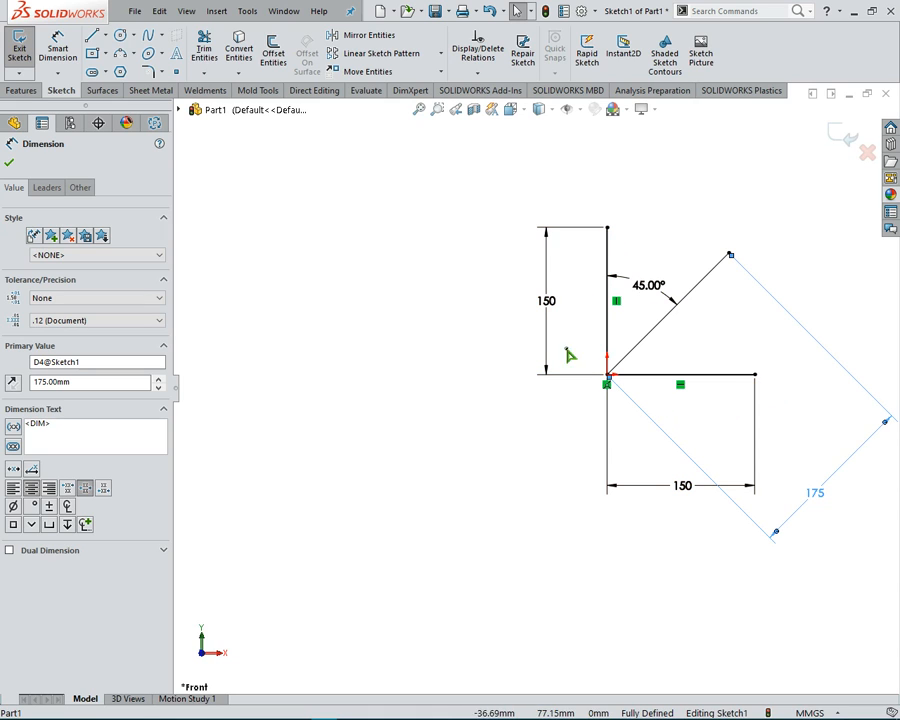
{"action": "mouse_move", "coordinate": [818, 500]}
{"action": "left_mouse_down"}
{"action": "mouse_move", "coordinate": [683, 331]}
{"action": "mouse_move", "coordinate": [488, 218]}
{"action": "left_mouse_up"}
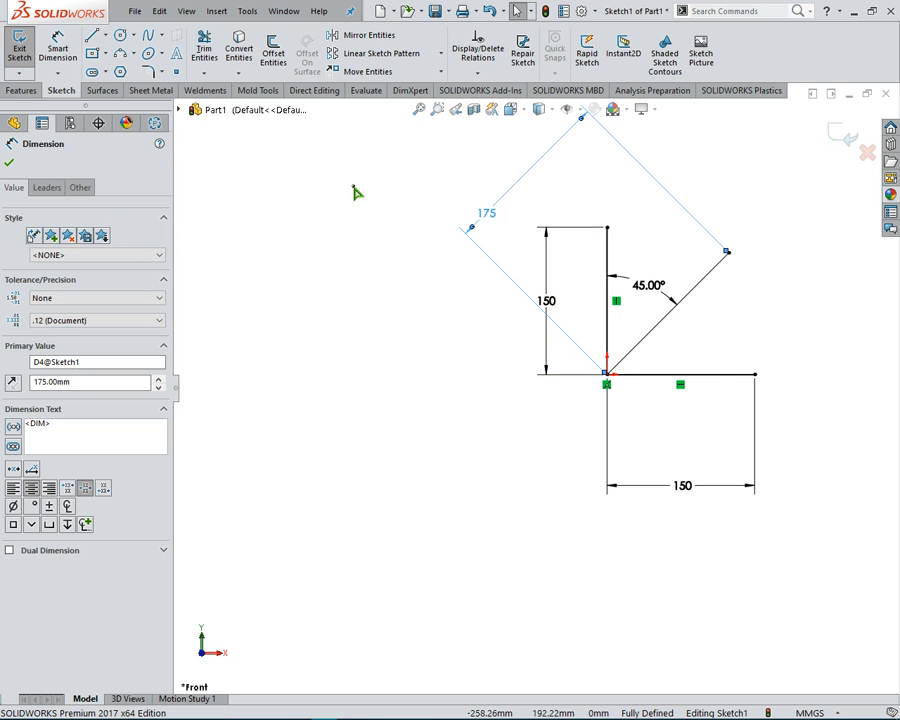
{"action": "left_click", "coordinate": [413, 243]}
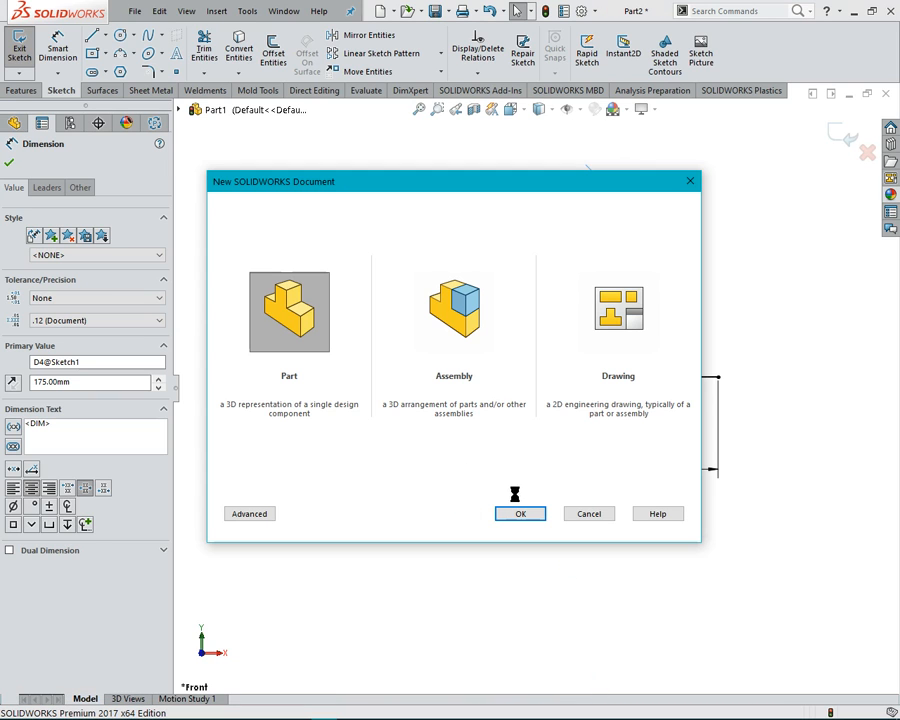
Create a new part document and change its scene to a plain white background
{"action": "left_click", "coordinate": [518, 508]}
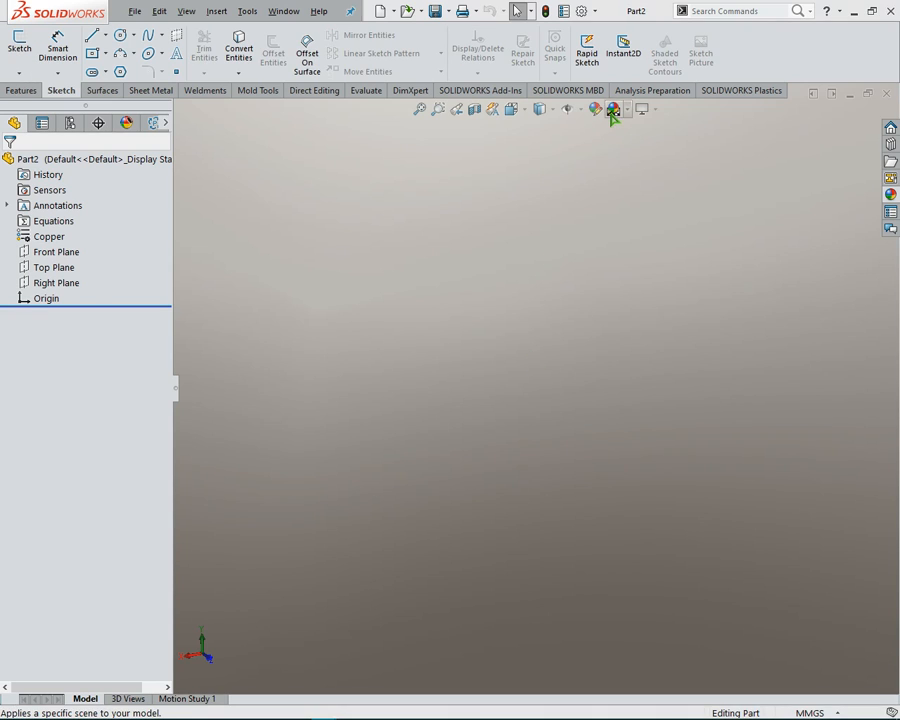
{"action": "left_click", "coordinate": [612, 112]}
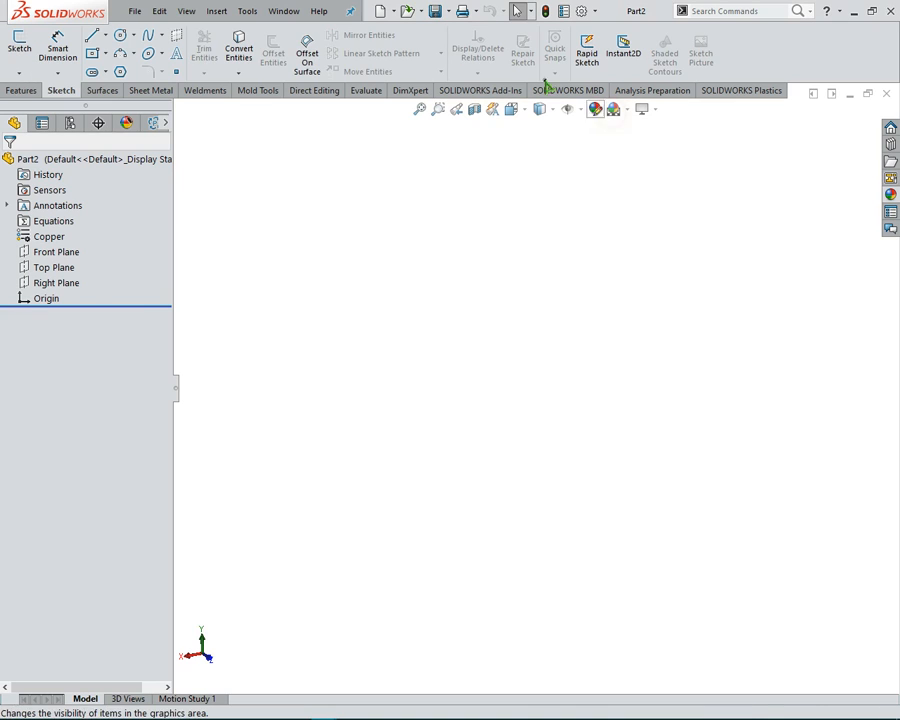
Start a line sketch on the Front Plane and orient the view normal to it
{"action": "left_click", "coordinate": [107, 36]}
{"action": "left_click", "coordinate": [94, 37]}
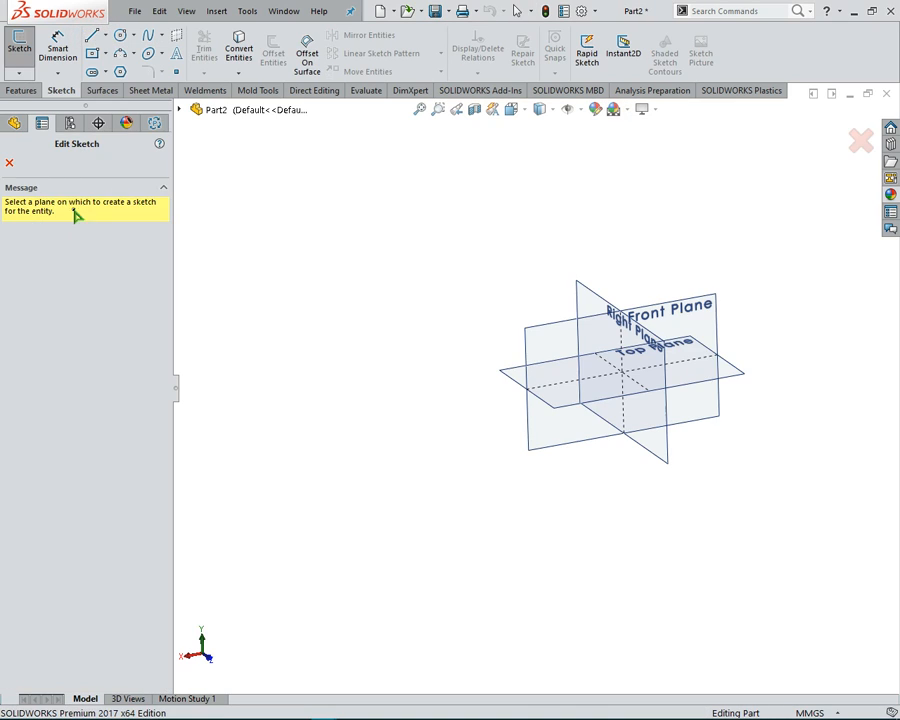
{"action": "left_click", "coordinate": [677, 334]}
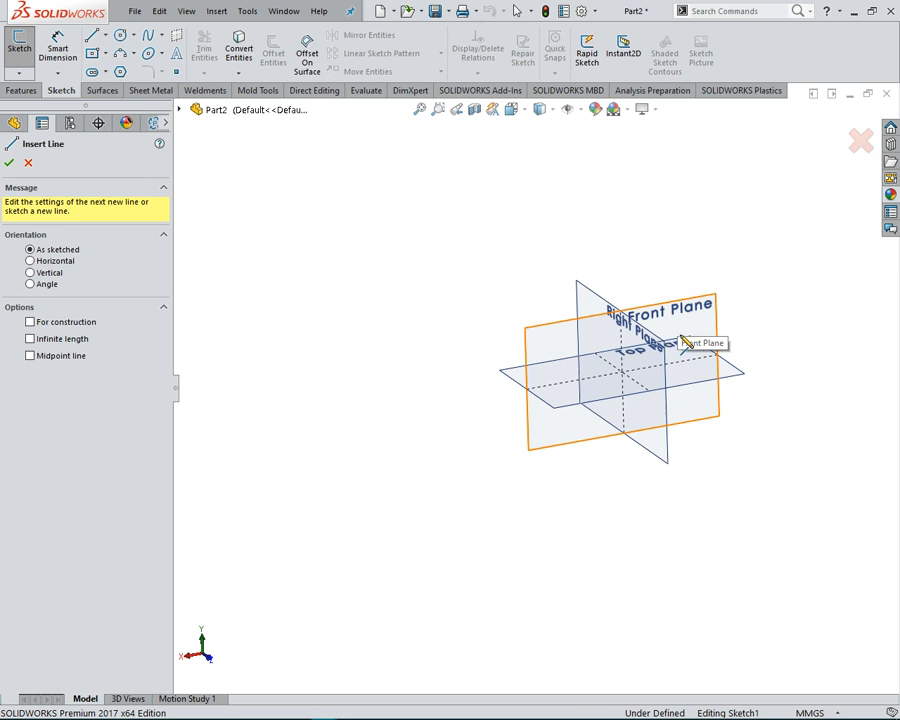
{"action": "key", "text": "space"}
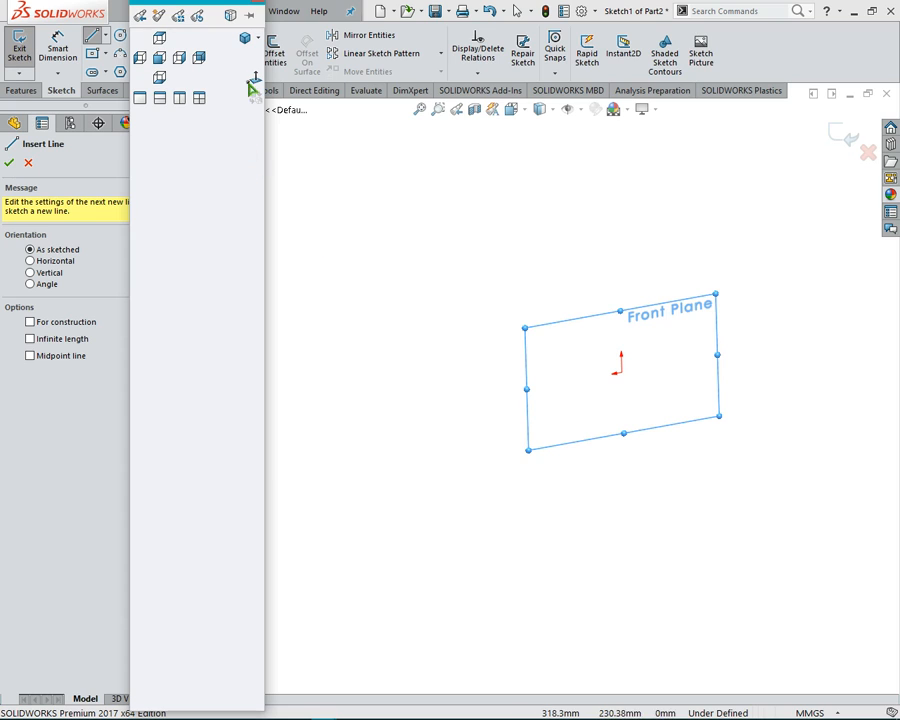
{"action": "left_click", "coordinate": [252, 78]}
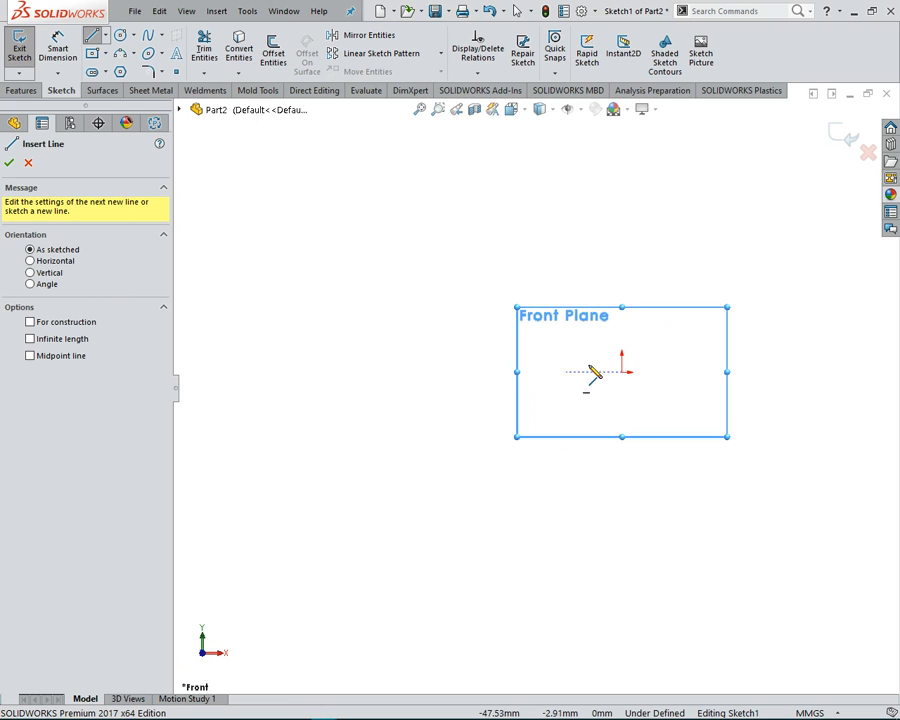
{"action": "left_click", "coordinate": [31, 261]}
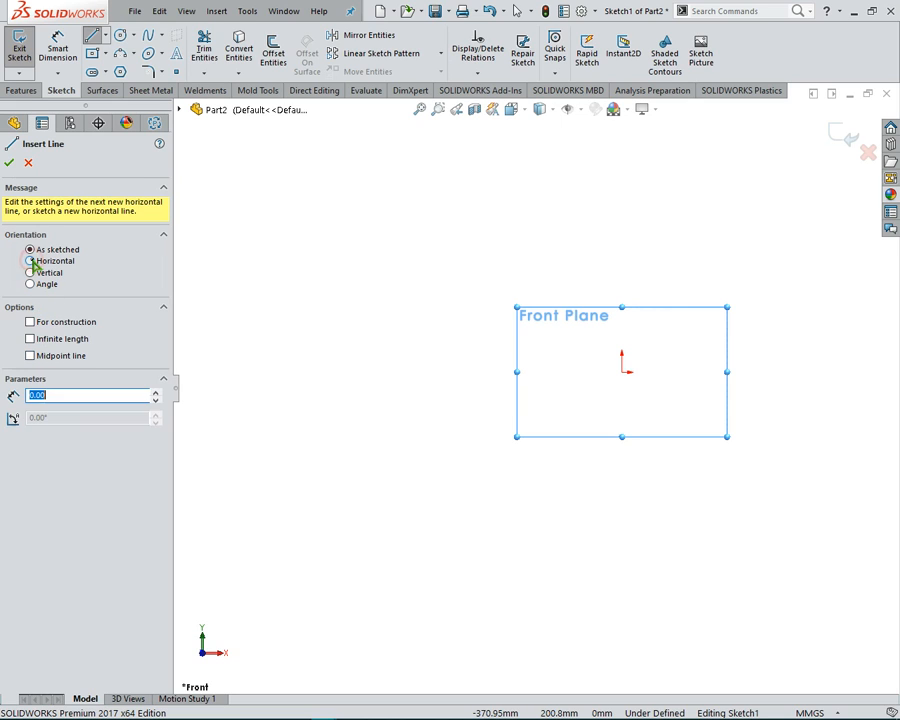
{"action": "left_click", "coordinate": [31, 250]}
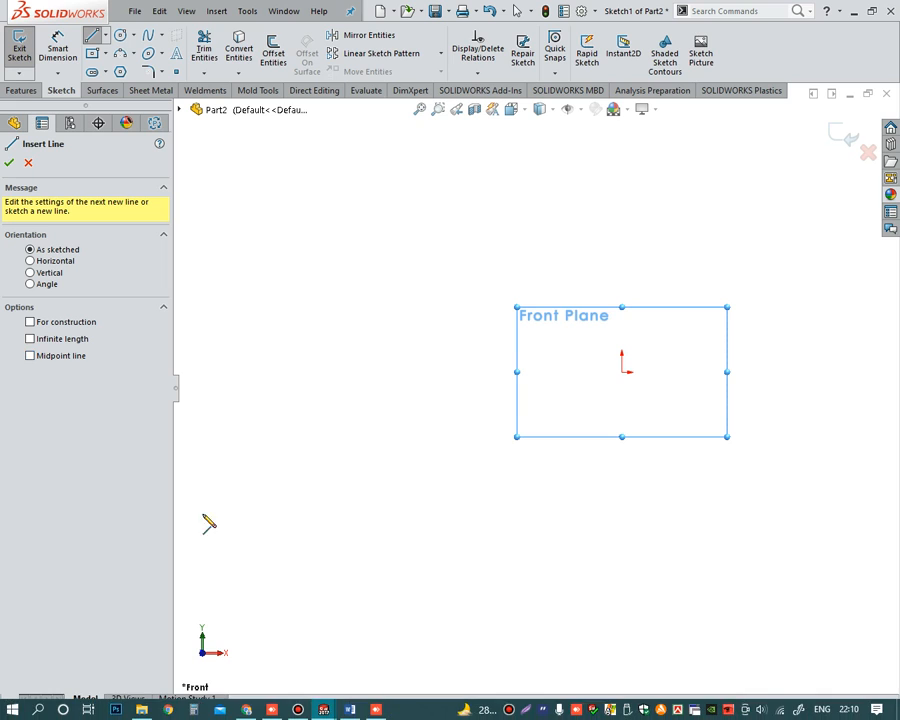
{"action": "left_click", "coordinate": [31, 356]}
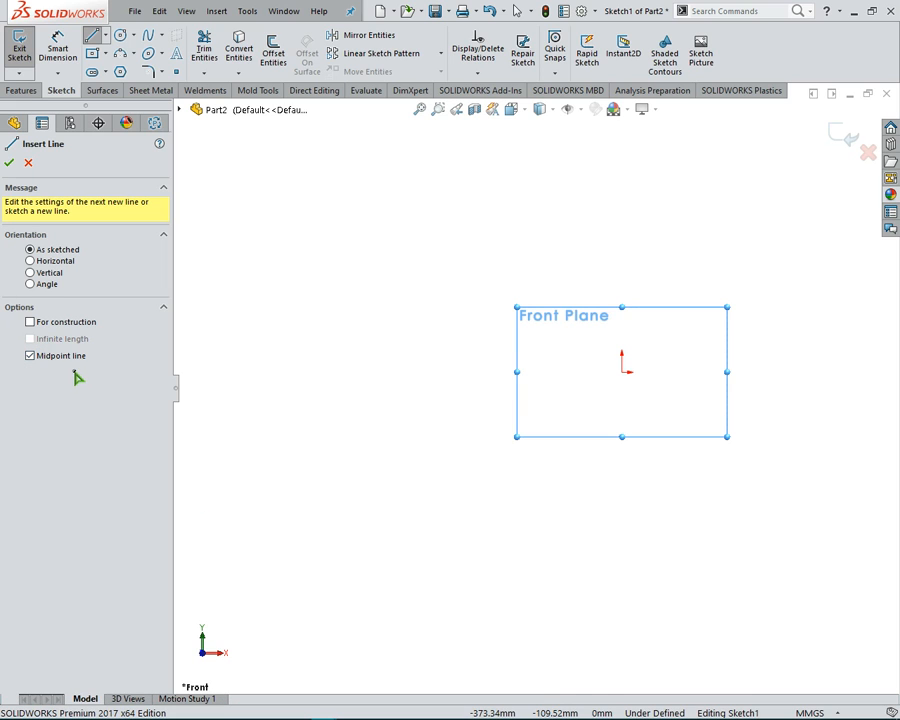
{"action": "left_click", "coordinate": [9, 165]}
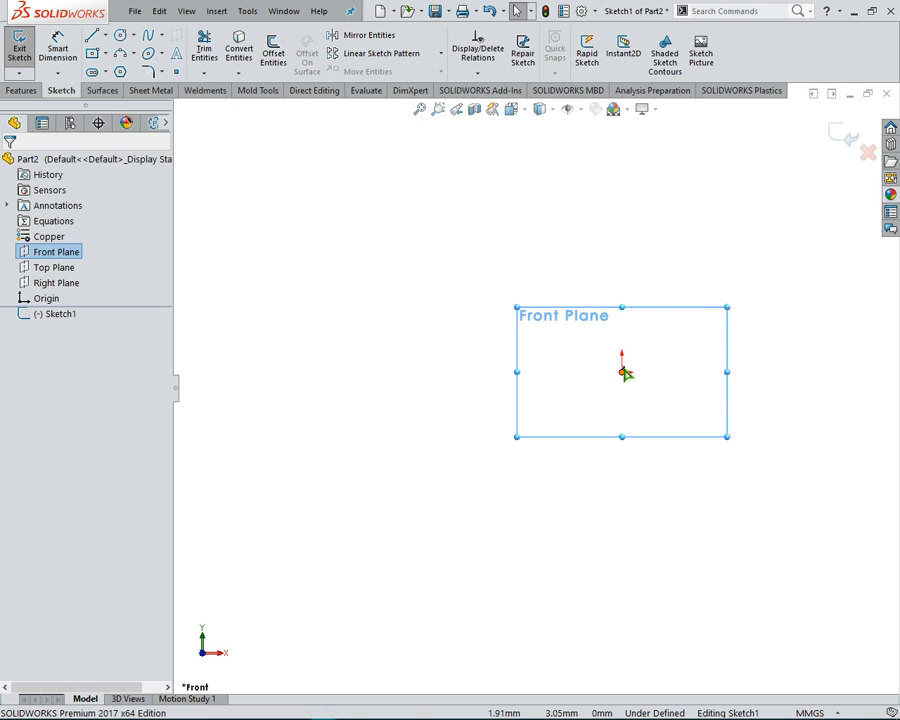
{"action": "left_click", "coordinate": [424, 384]}
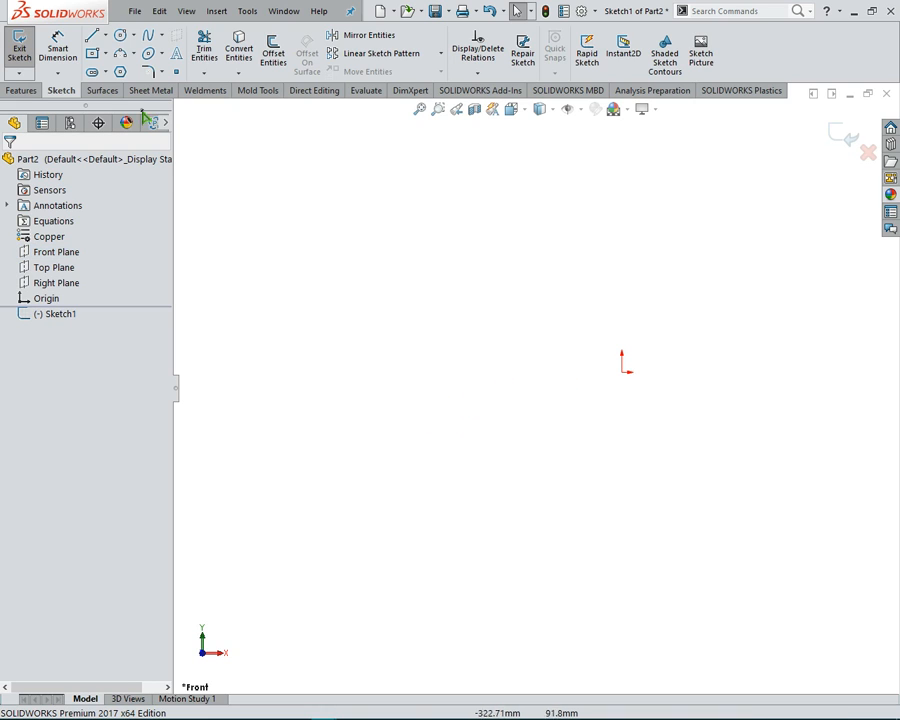
Sketch a horizontal midpoint line level with the origin, with its midpoint about 153 mm to the origin's left
{"action": "left_click", "coordinate": [104, 35]}
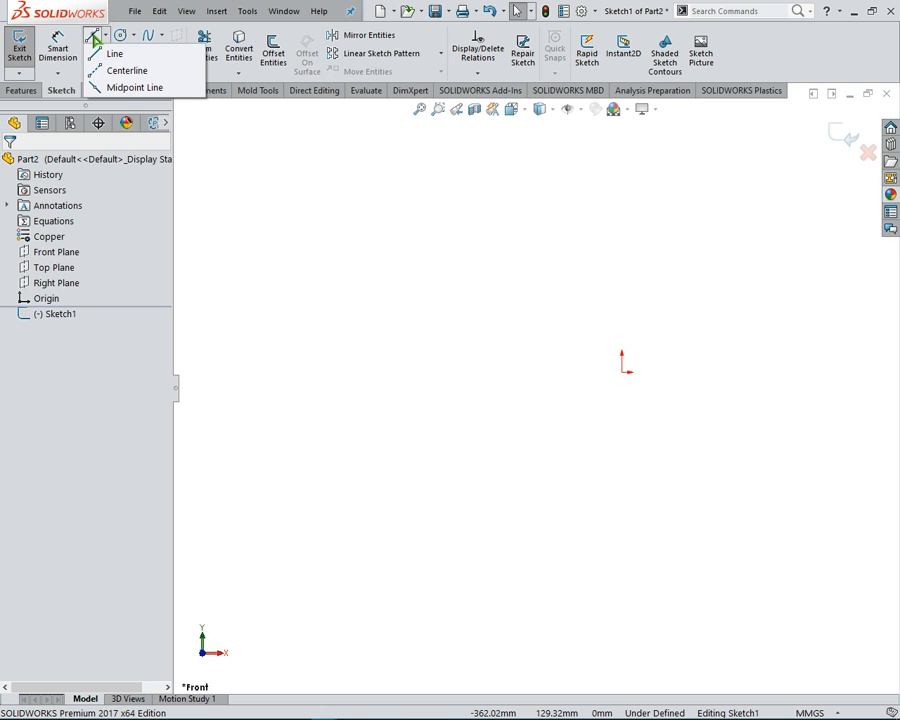
{"action": "left_click", "coordinate": [125, 87]}
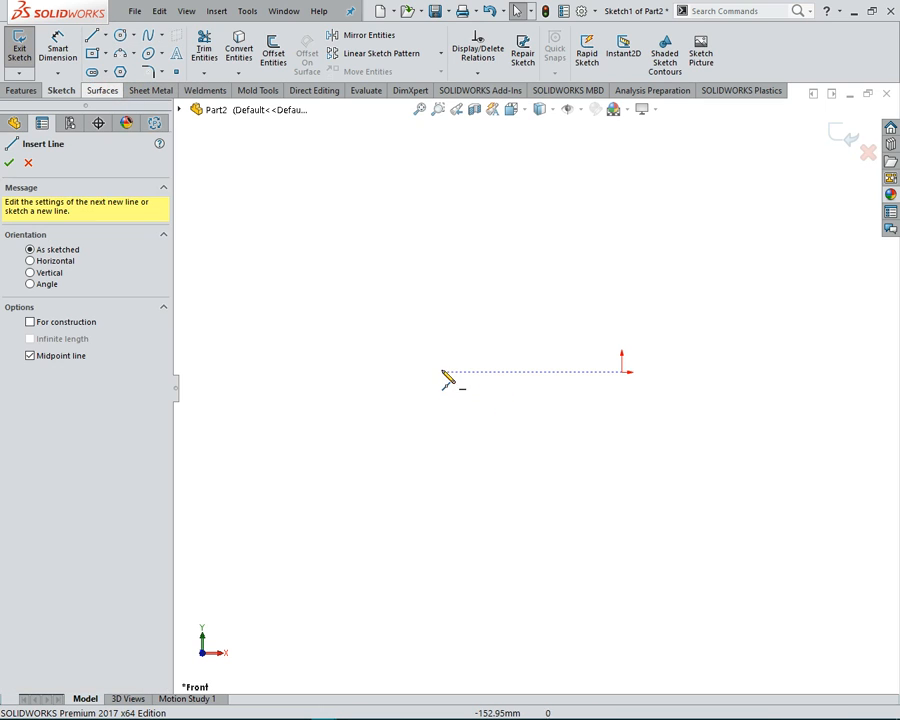
{"action": "left_click", "coordinate": [444, 374]}
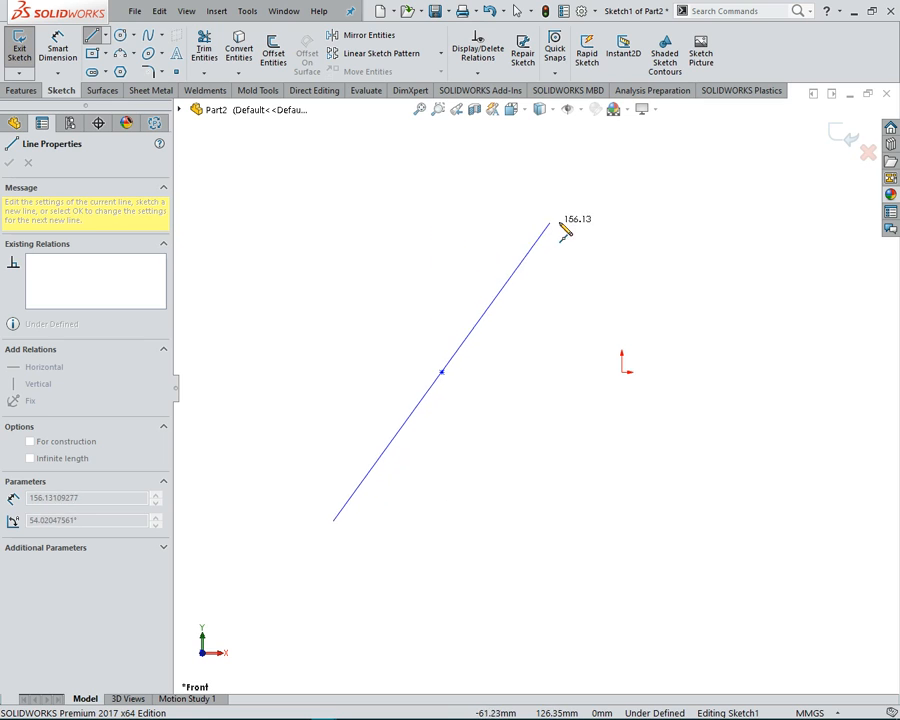
{"action": "left_click", "coordinate": [557, 372]}
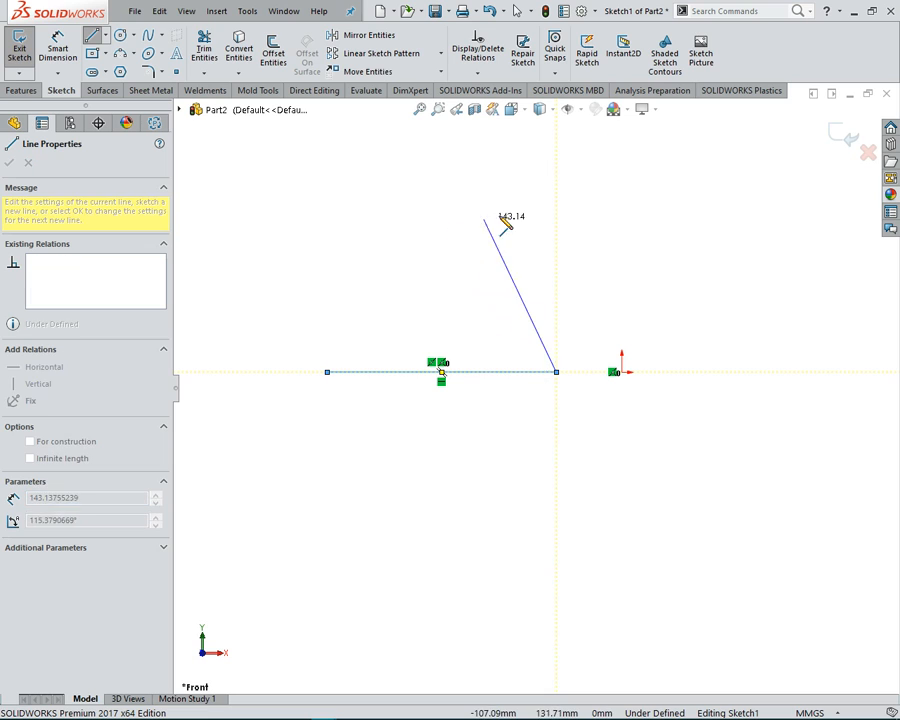
{"action": "key", "text": "Escape"}
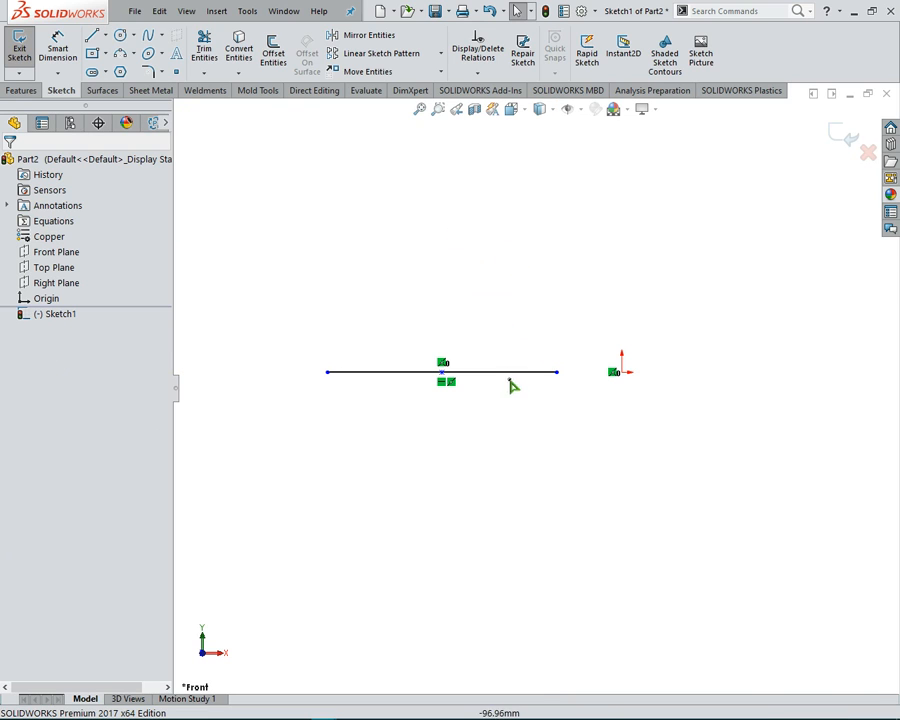
{"action": "left_click", "coordinate": [446, 377]}
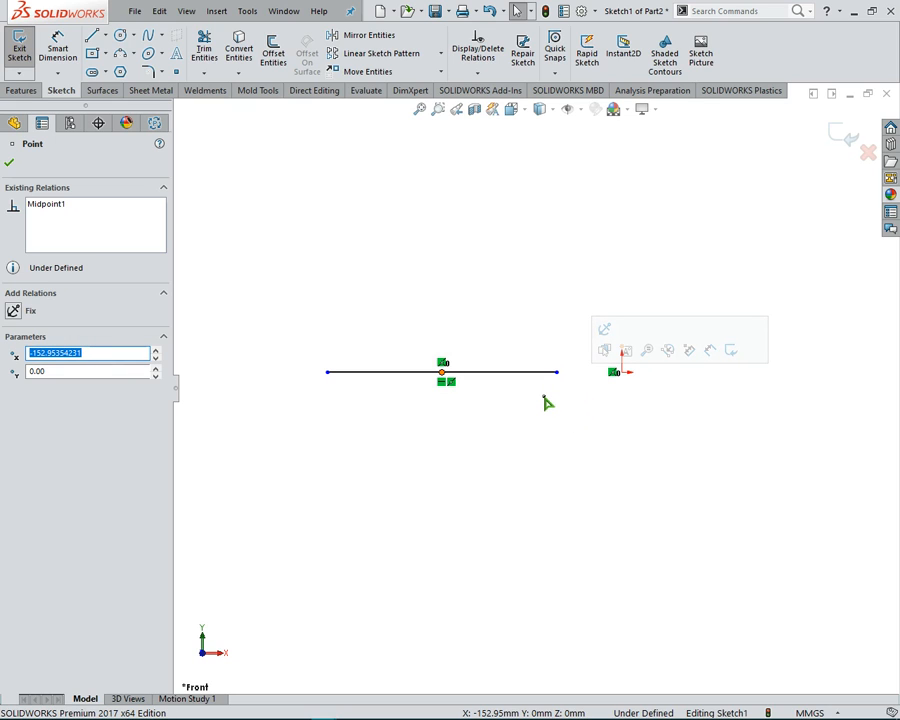
{"action": "left_click", "coordinate": [559, 413]}
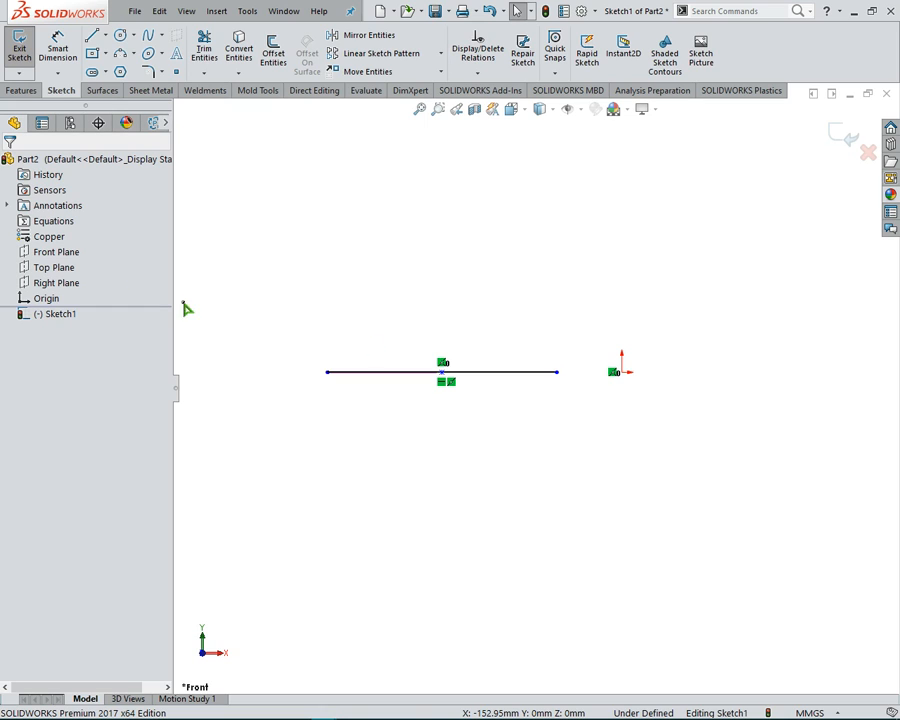
Dimension the horizontal distance between the origin and the line's right endpoint as 55 mm, placed below the line
{"action": "left_click", "coordinate": [57, 47]}
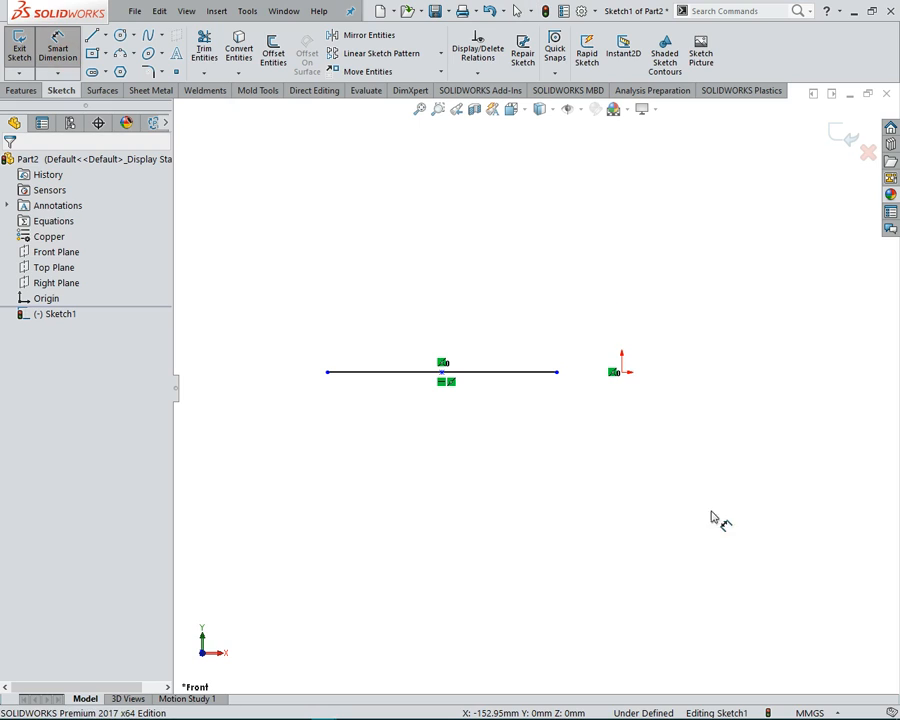
{"action": "left_click", "coordinate": [622, 373]}
{"action": "left_click", "coordinate": [557, 373]}
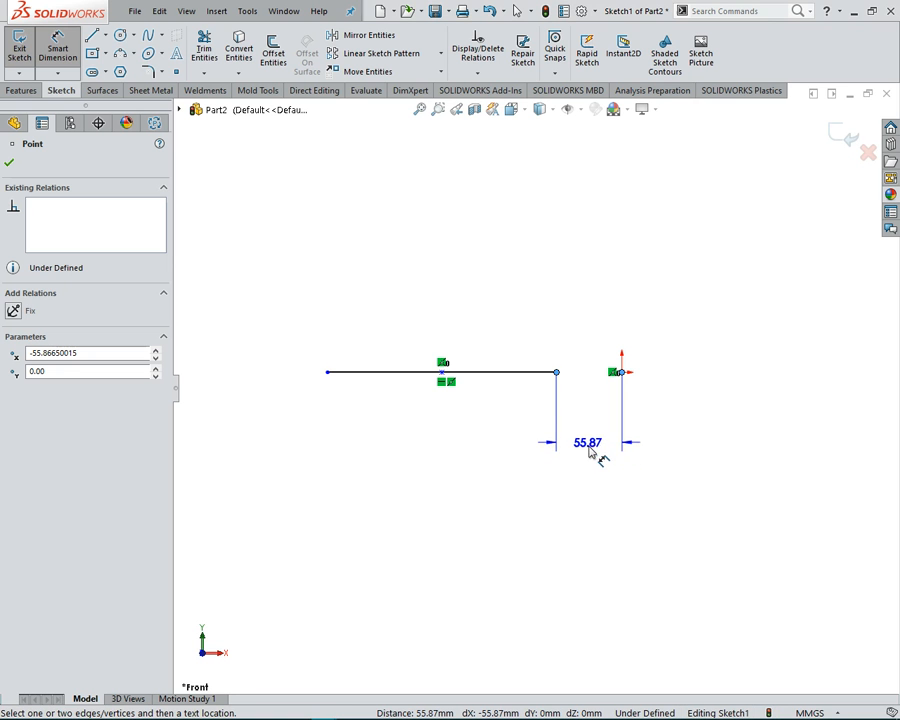
{"action": "left_click", "coordinate": [590, 452]}
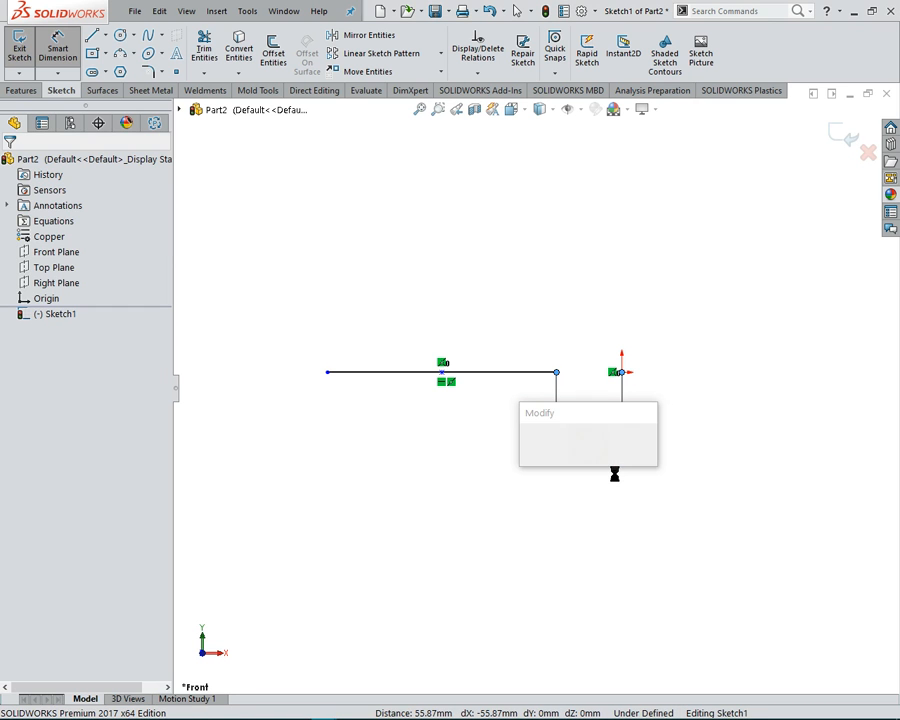
{"action": "type", "text": "55"}
{"action": "key", "text": "Return"}
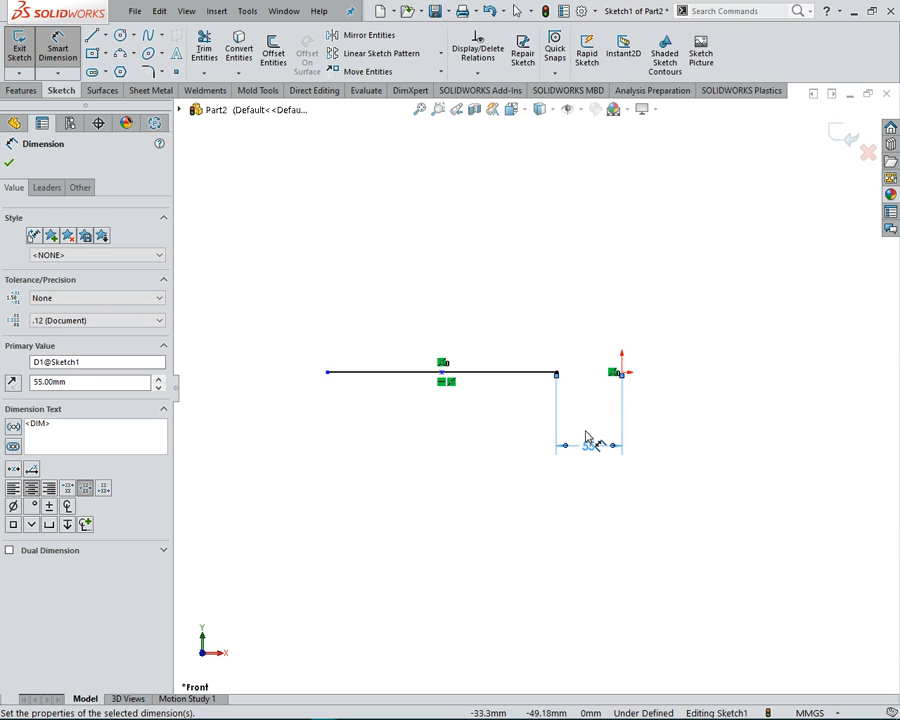
Dimension the midpoint line's length as 200 mm, placed above the line
{"action": "left_click", "coordinate": [359, 373]}
{"action": "left_click", "coordinate": [390, 272]}
{"action": "type", "text": "200"}
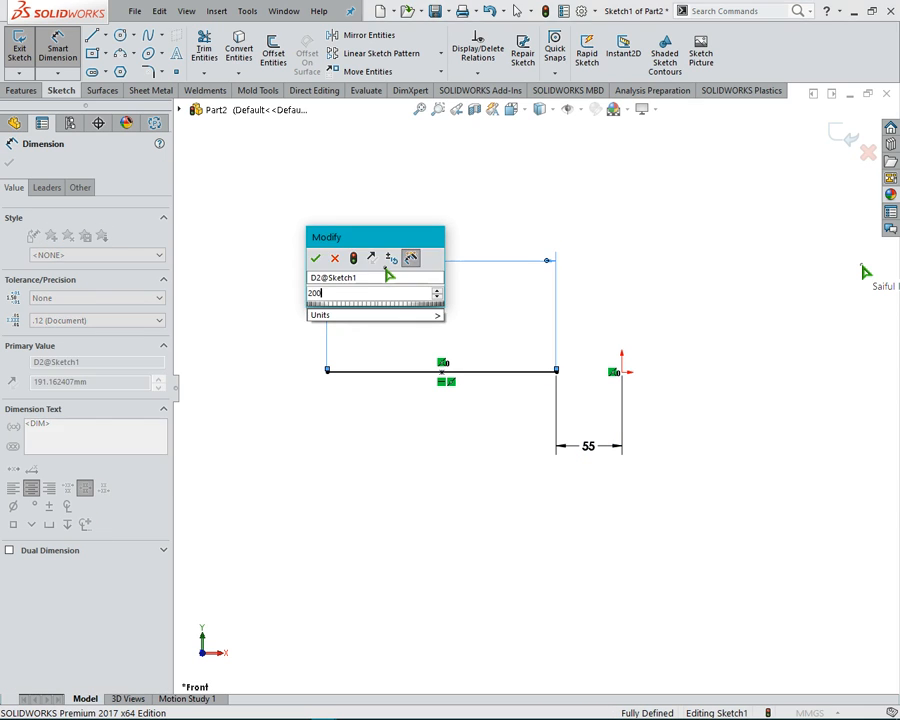
{"action": "key", "text": "Return"}
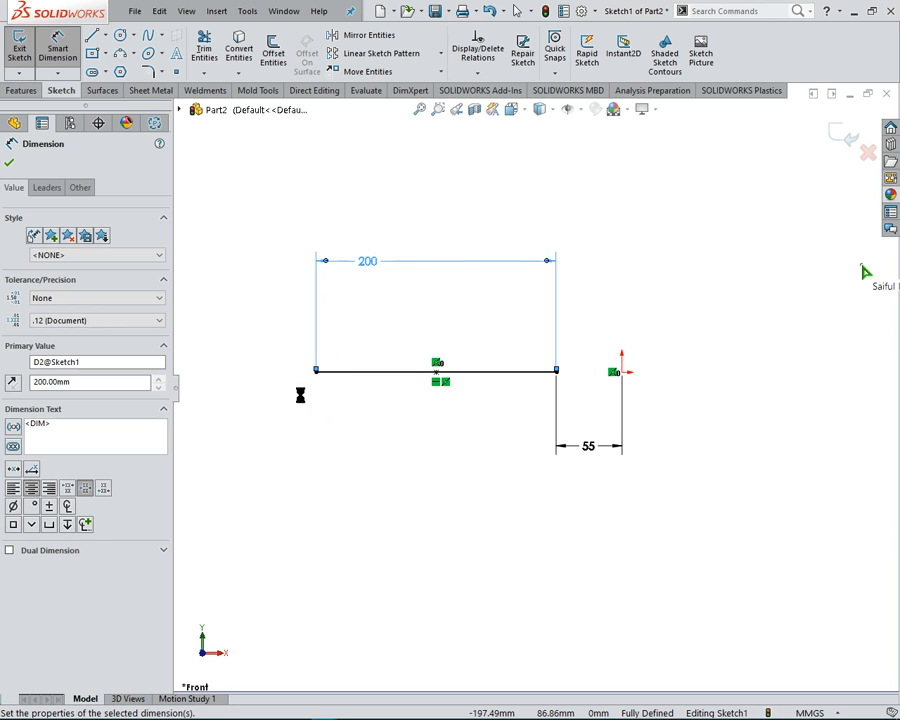
{"action": "left_click", "coordinate": [10, 164]}
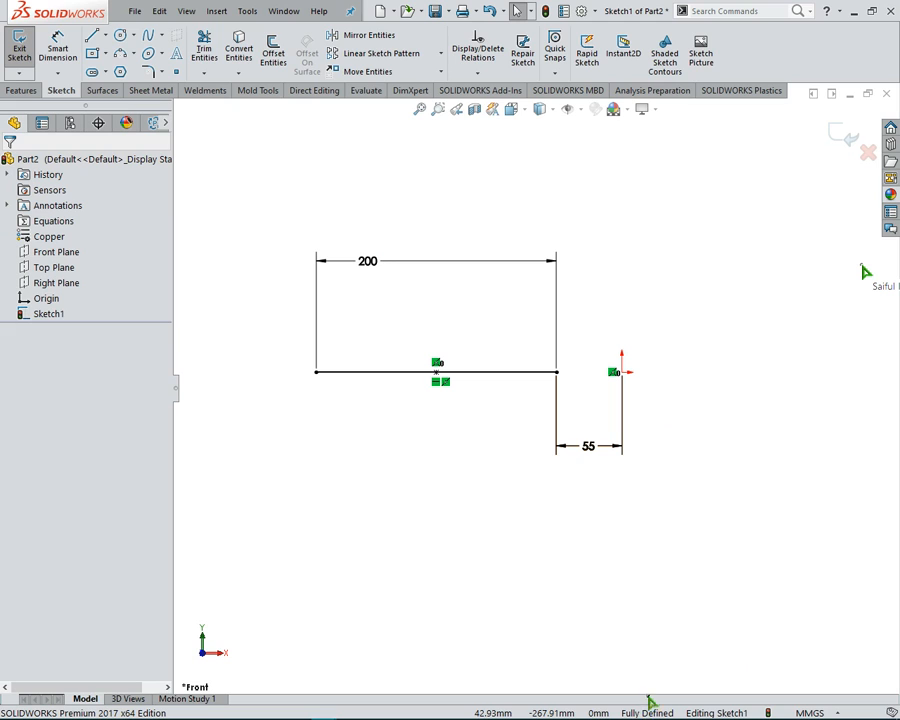
Reposition the 55 mm dimension farther below the line and delete it
{"action": "mouse_move", "coordinate": [590, 450]}
{"action": "left_mouse_down"}
{"action": "mouse_move", "coordinate": [605, 468]}
{"action": "mouse_move", "coordinate": [600, 292]}
{"action": "mouse_move", "coordinate": [596, 497]}
{"action": "left_mouse_up"}
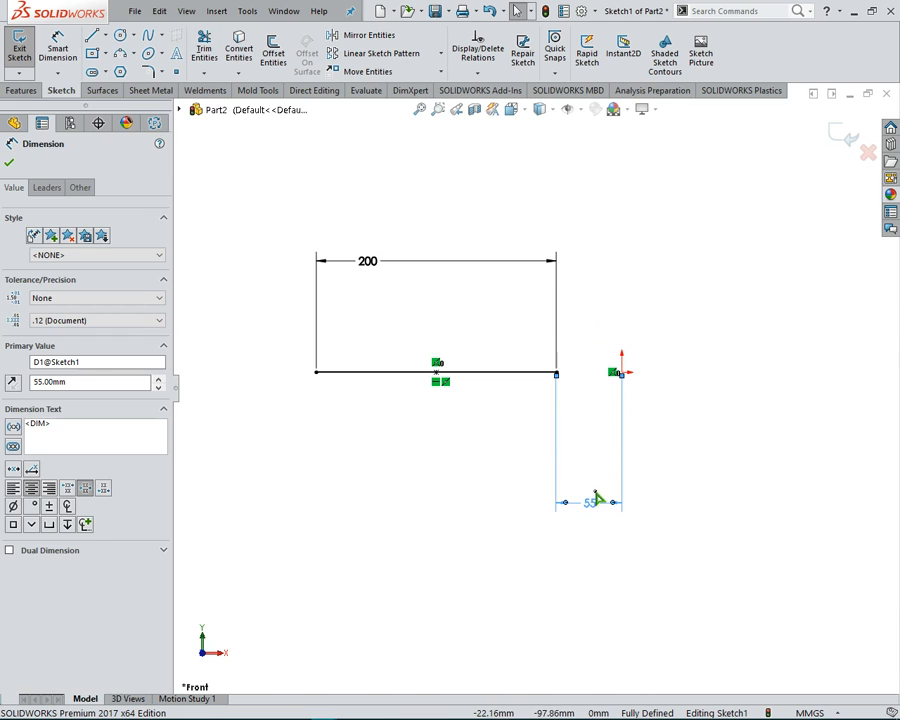
{"action": "left_click_drag", "start_coordinate": [594, 499], "coordinate": [597, 473]}
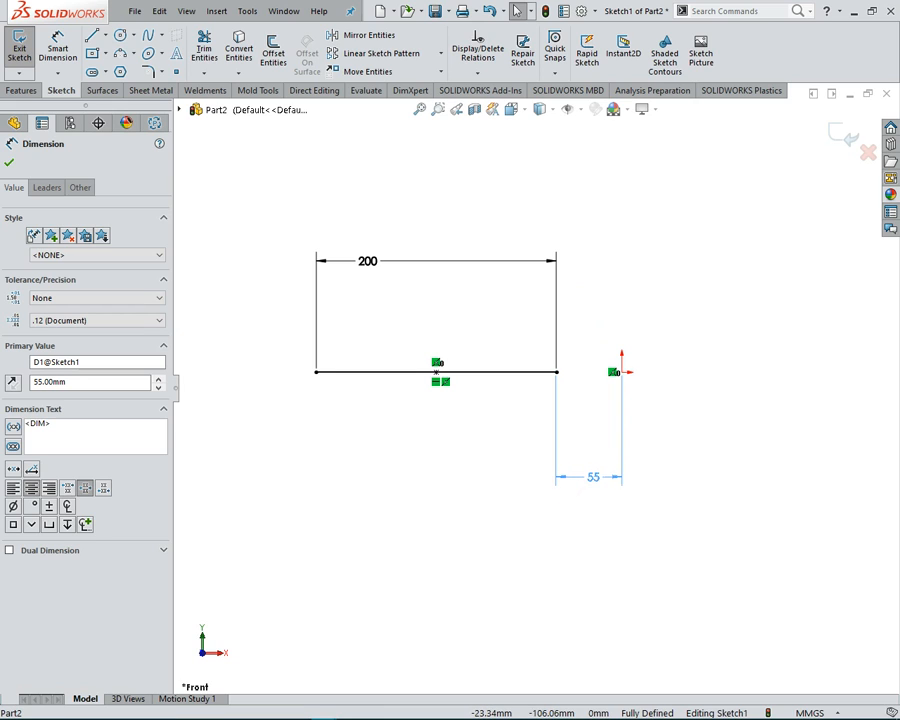
{"action": "key", "text": "Delete"}
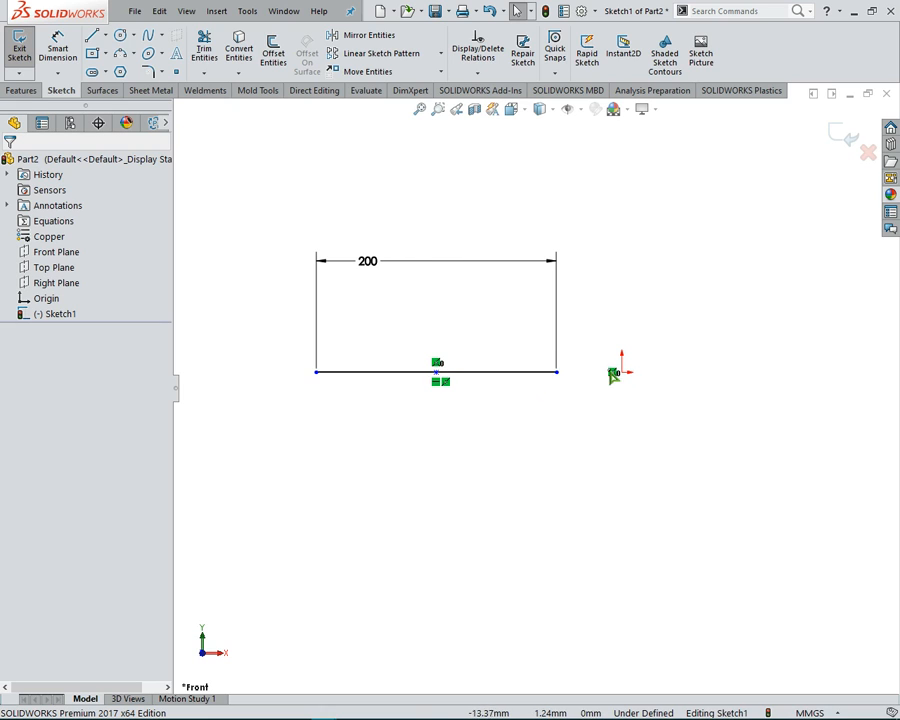
Remove the midpoint line's horizontal relation and swing the line below the origin to an incline of about 18.5°
{"action": "left_click_drag", "start_coordinate": [558, 370], "coordinate": [546, 404]}
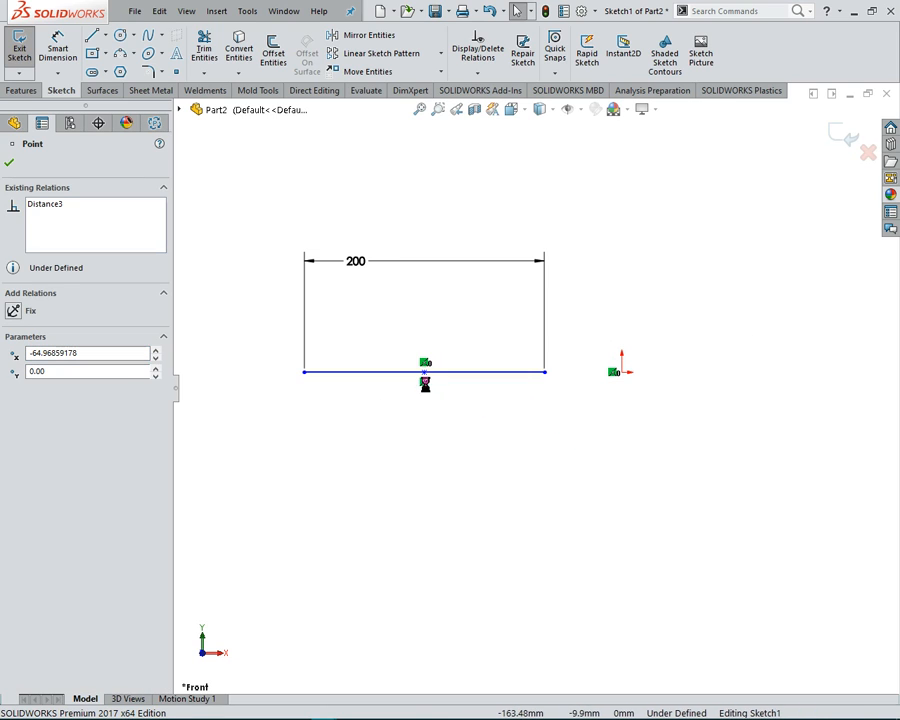
{"action": "left_click_drag", "start_coordinate": [450, 459], "coordinate": [430, 446]}
{"action": "left_click", "coordinate": [460, 476]}
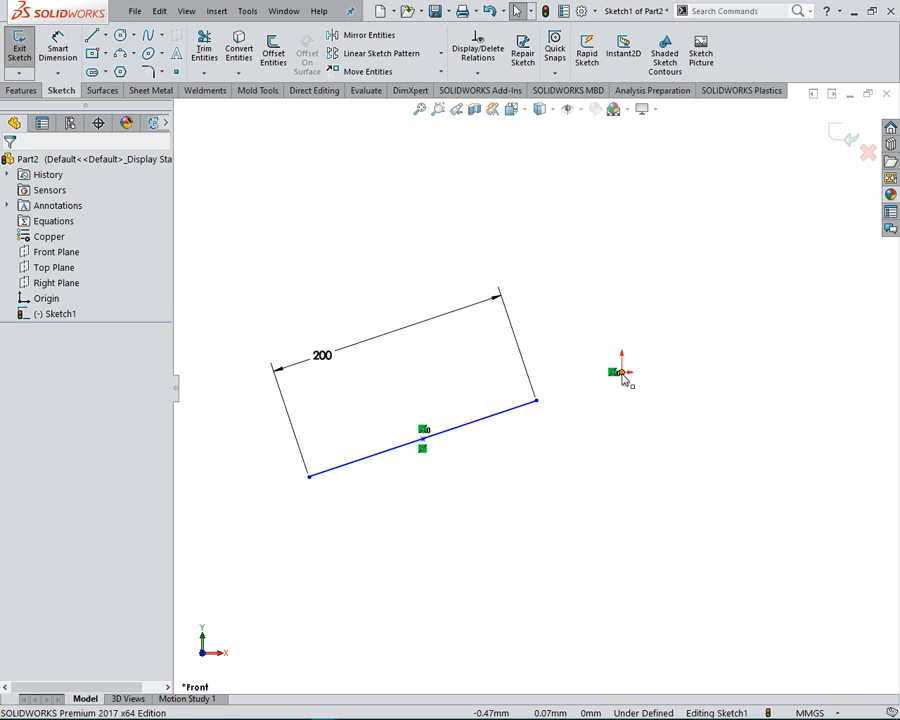
Add a horizontal relation to the inclined 200 mm line
{"action": "left_click", "coordinate": [494, 413]}
{"action": "right_click", "coordinate": [464, 431]}
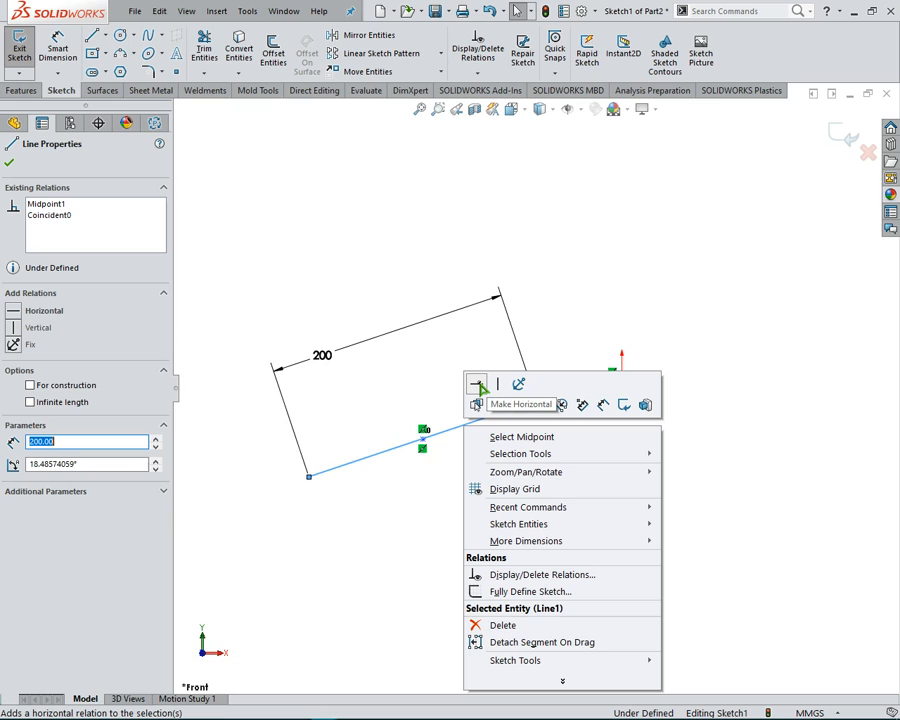
{"action": "left_click", "coordinate": [478, 384]}
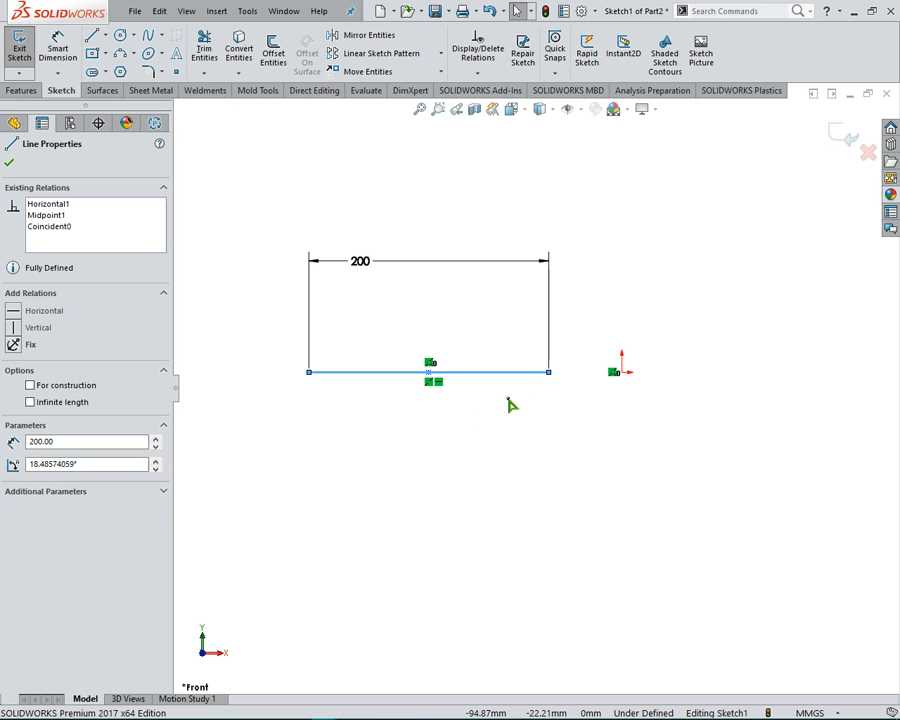
{"action": "left_click", "coordinate": [604, 420]}
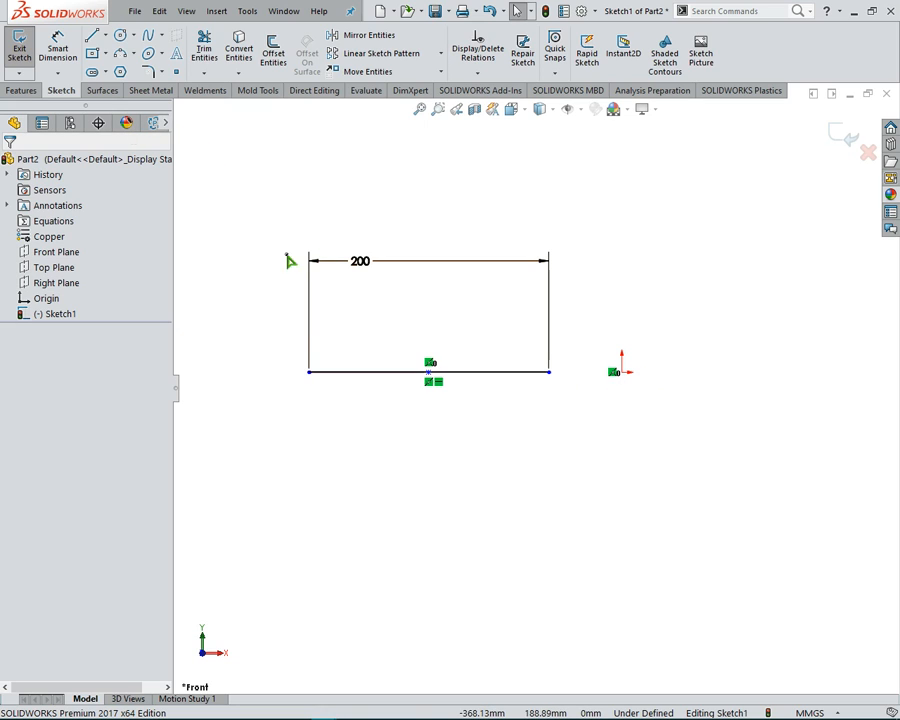
Dimension the distance between the line's right endpoint and the origin as 50 mm, placed well below the line
{"action": "left_click", "coordinate": [549, 373]}
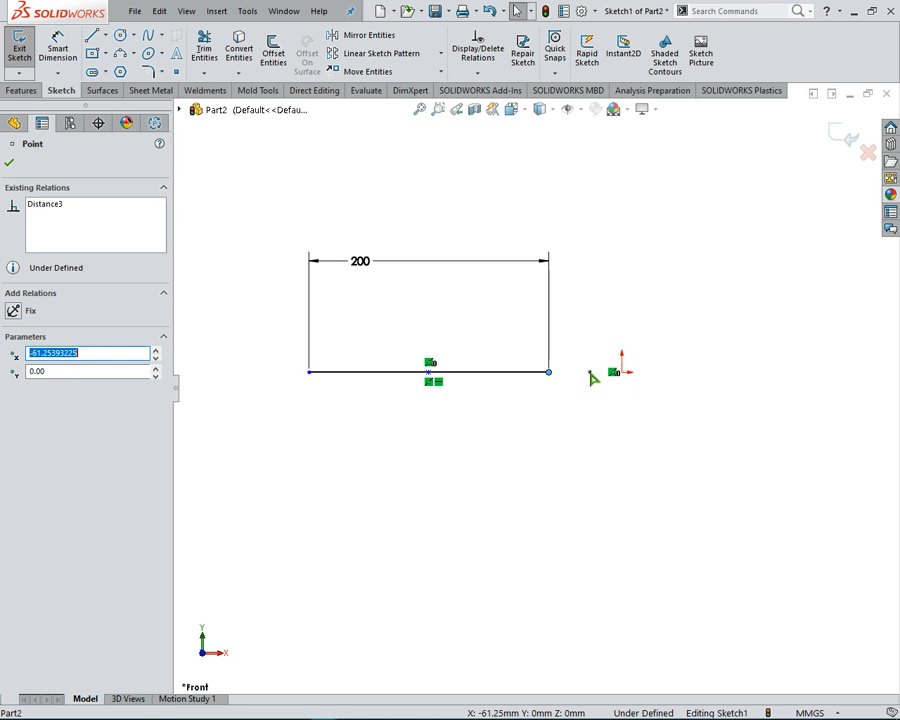
{"action": "left_click", "coordinate": [57, 46]}
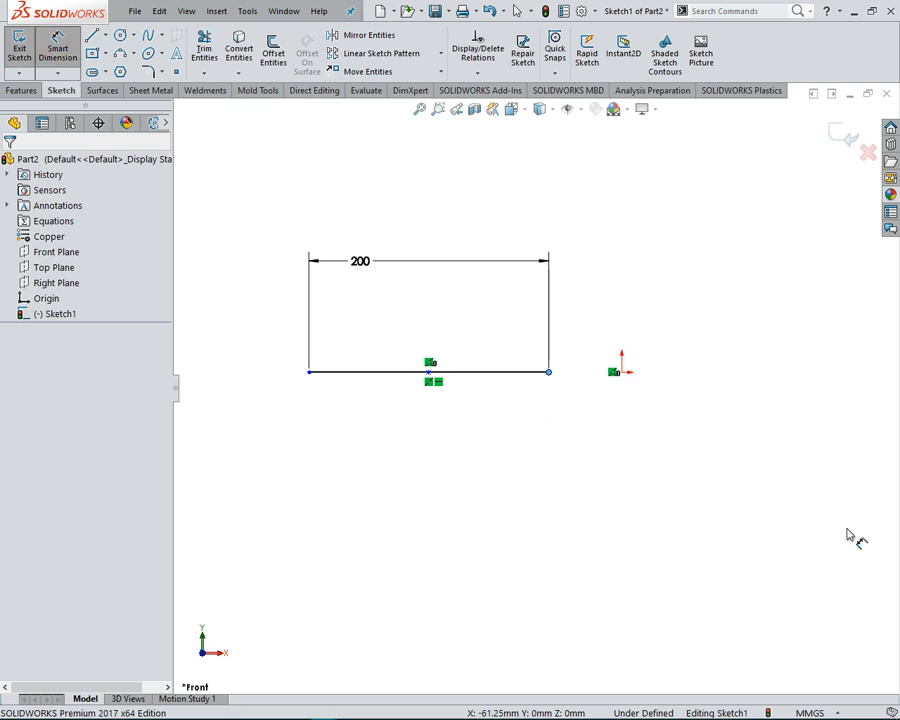
{"action": "left_click", "coordinate": [623, 373]}
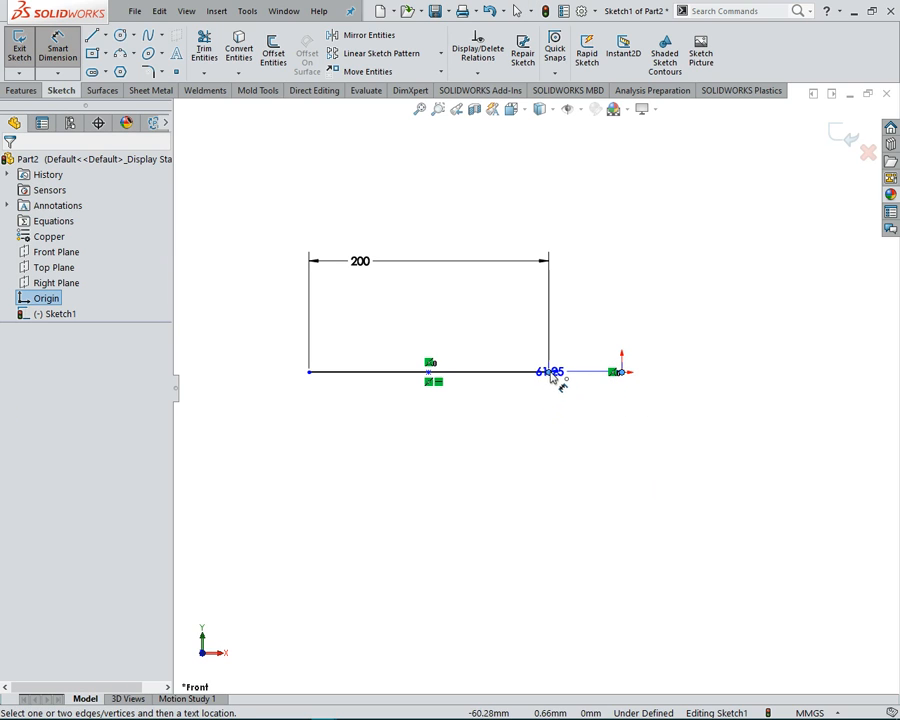
{"action": "left_click", "coordinate": [578, 522]}
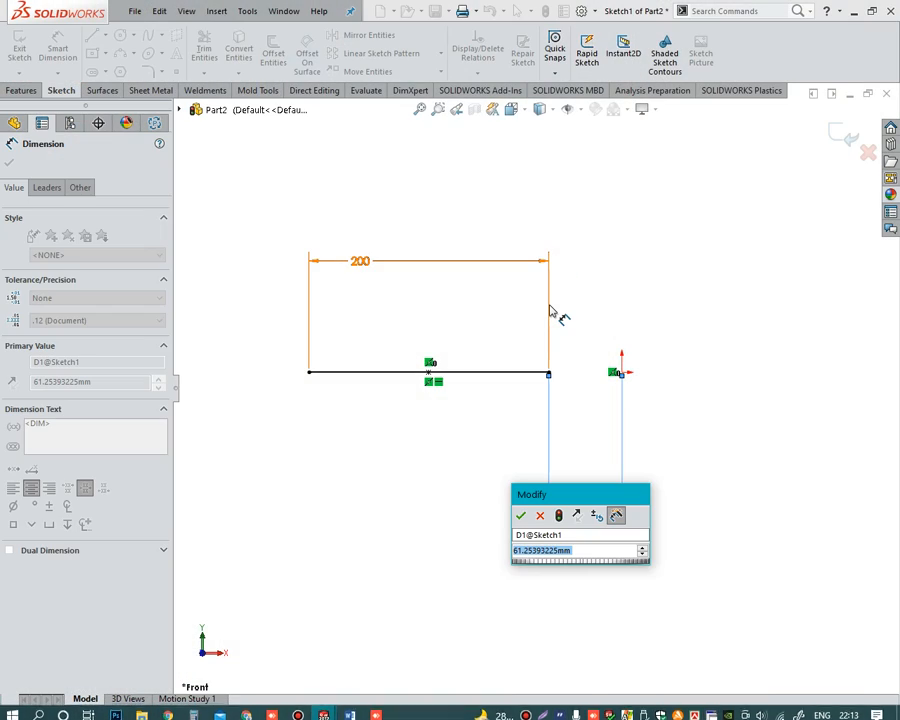
{"action": "type", "text": "50"}
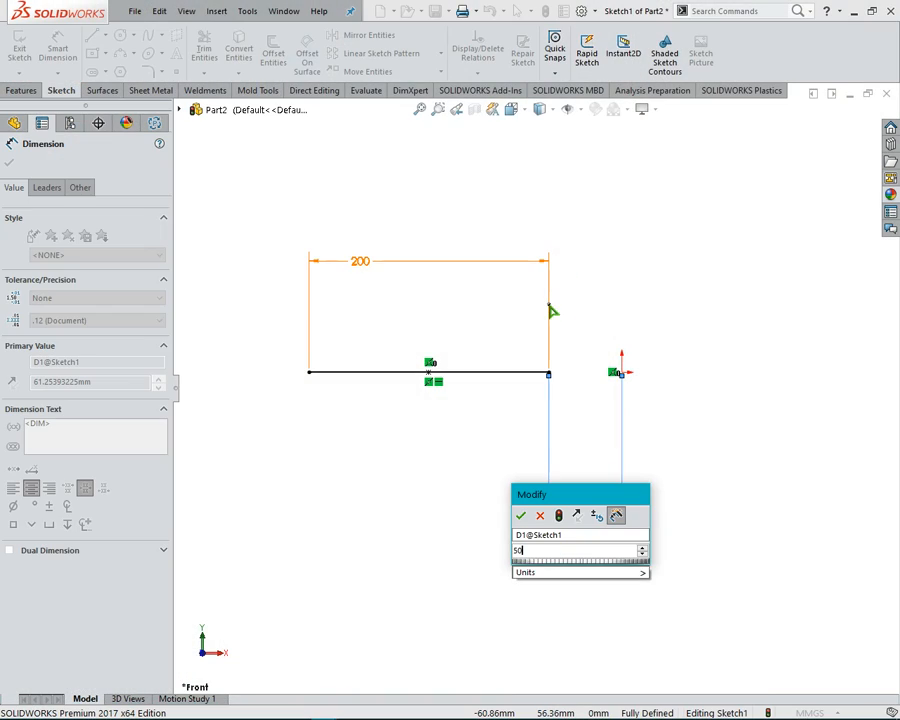
{"action": "key", "text": "Return"}
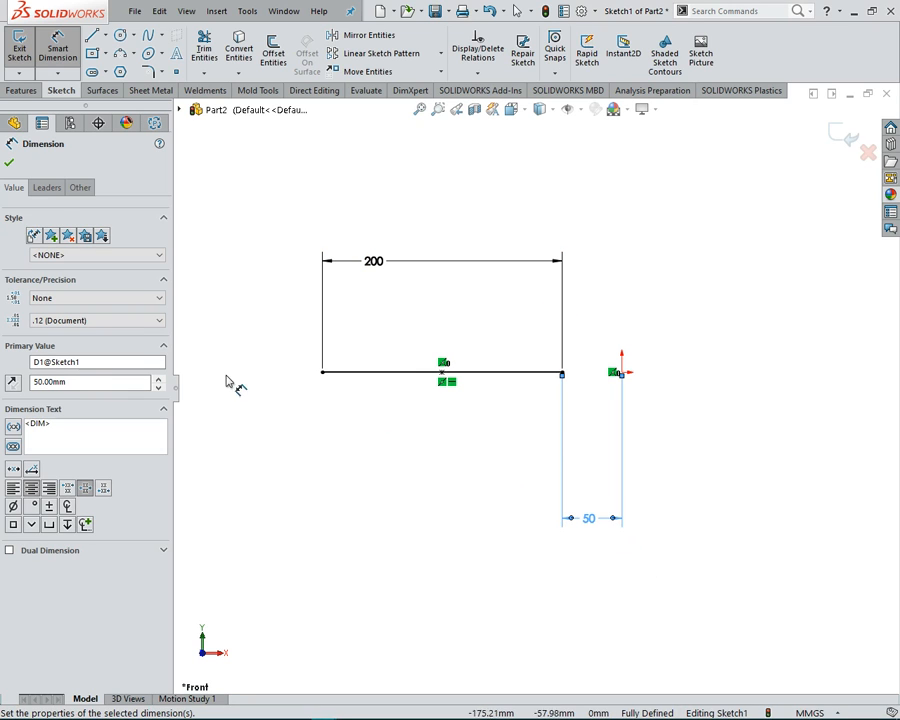
{"action": "key", "text": "Escape"}
{"action": "key", "text": "Escape"}
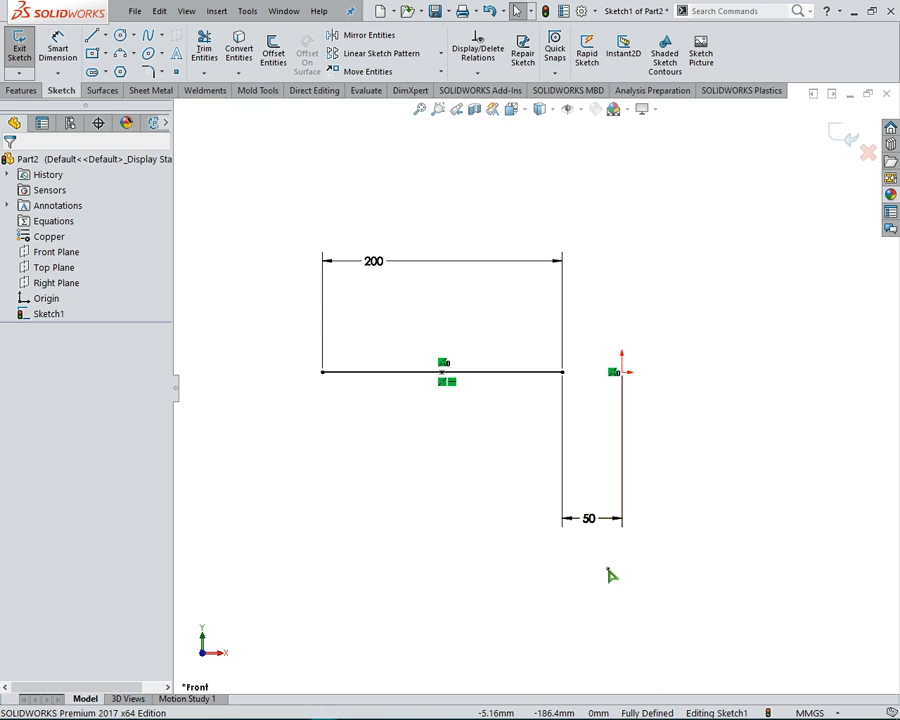
Sketch a closed irregular four-sided outline to the right of the origin, starting and ending at the origin, with its lower side about 260 mm long
{"action": "left_click", "coordinate": [93, 37]}
{"action": "key", "text": "Escape"}
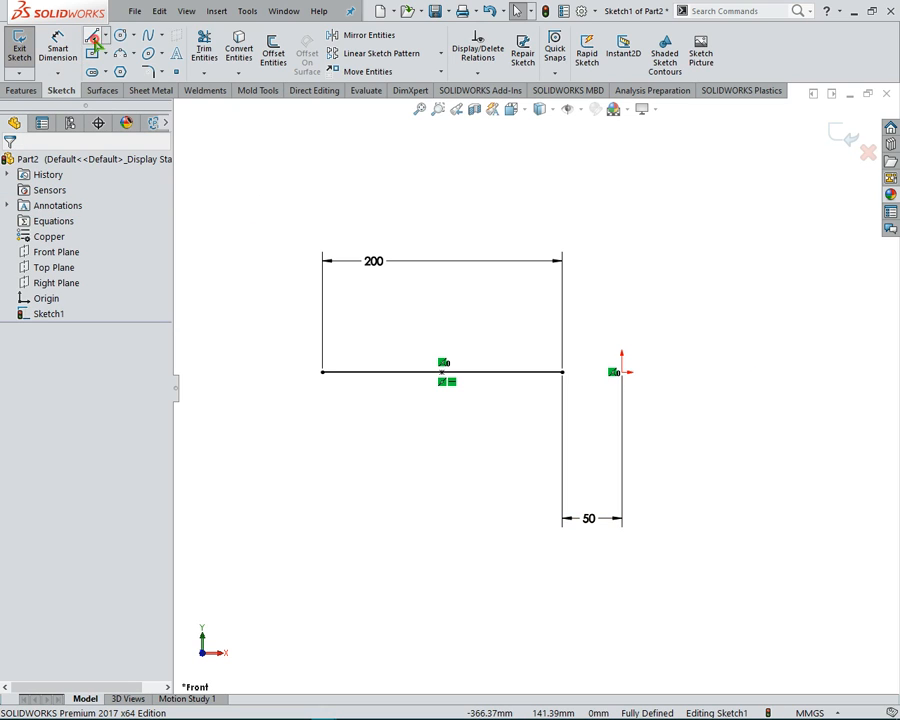
{"action": "left_click", "coordinate": [93, 37]}
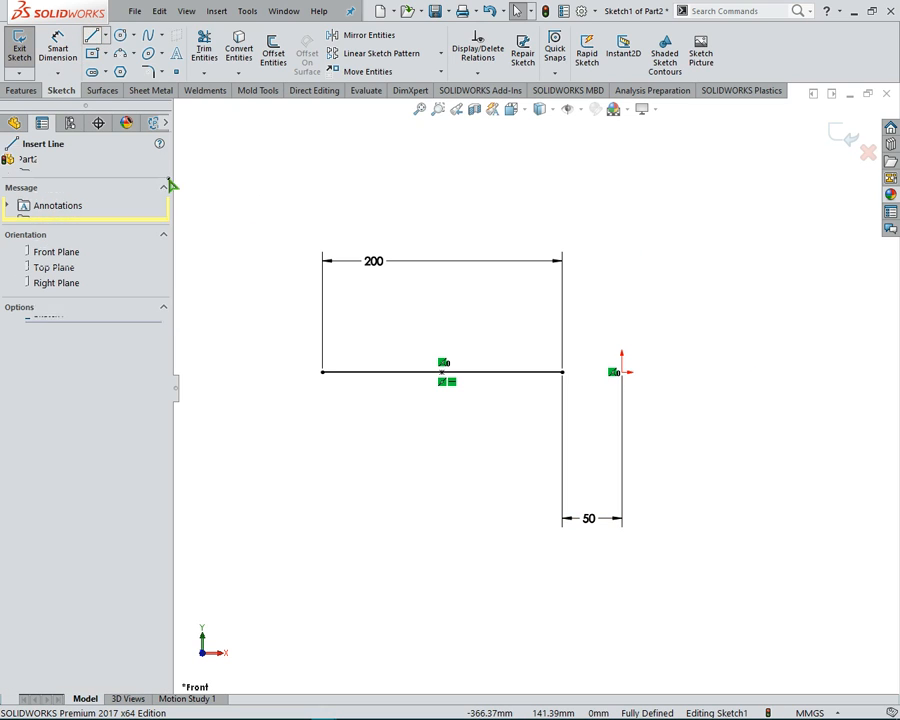
{"action": "left_click", "coordinate": [622, 352]}
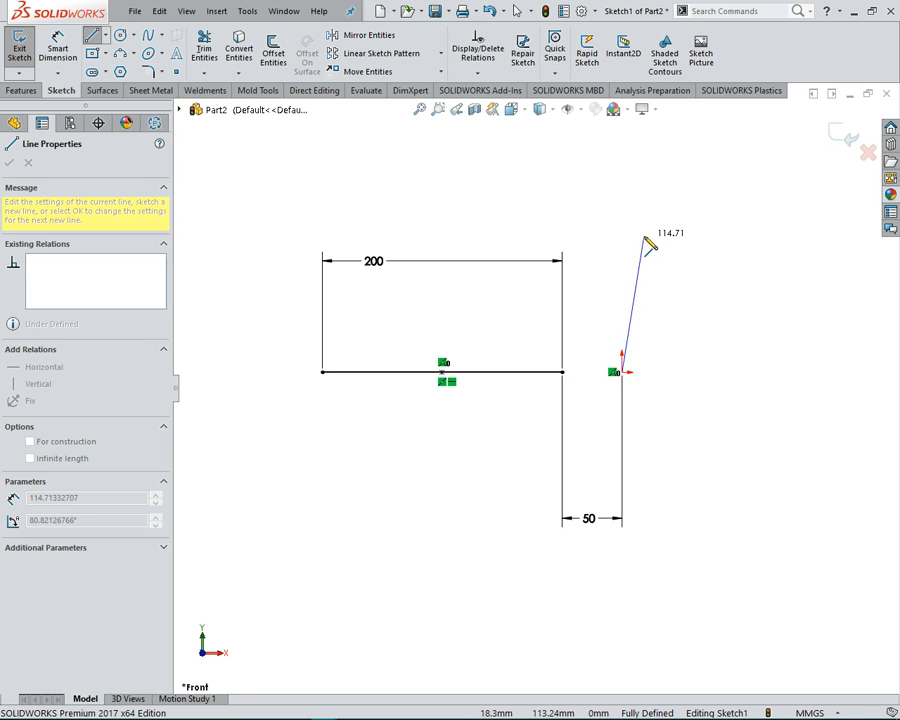
{"action": "scroll", "coordinate": [641, 239], "scroll_direction": "up", "scroll_amount": 1}
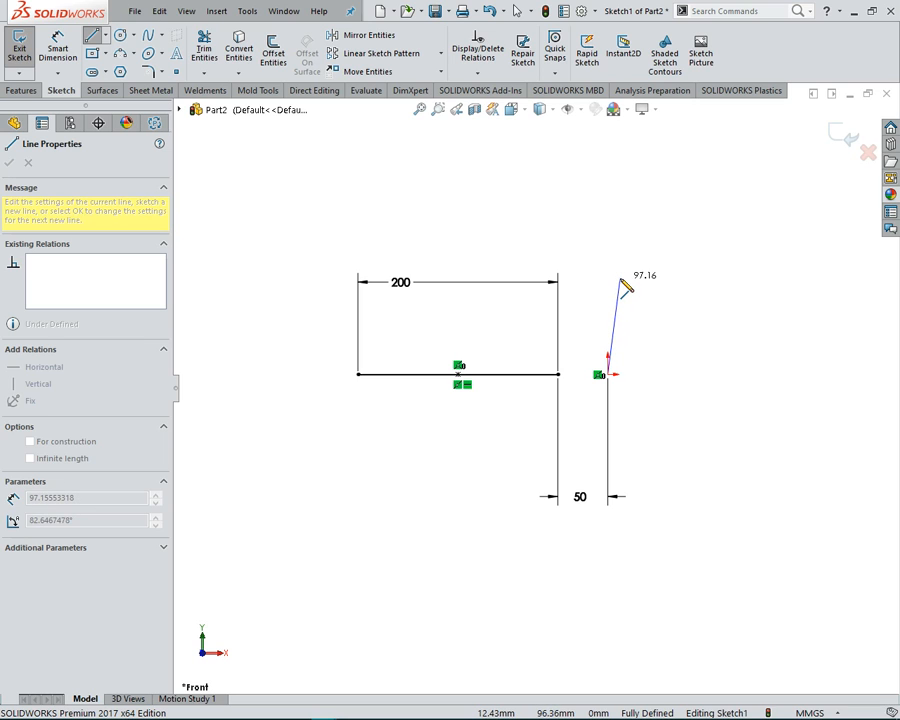
{"action": "scroll", "coordinate": [626, 296], "scroll_direction": "up", "scroll_amount": 1}
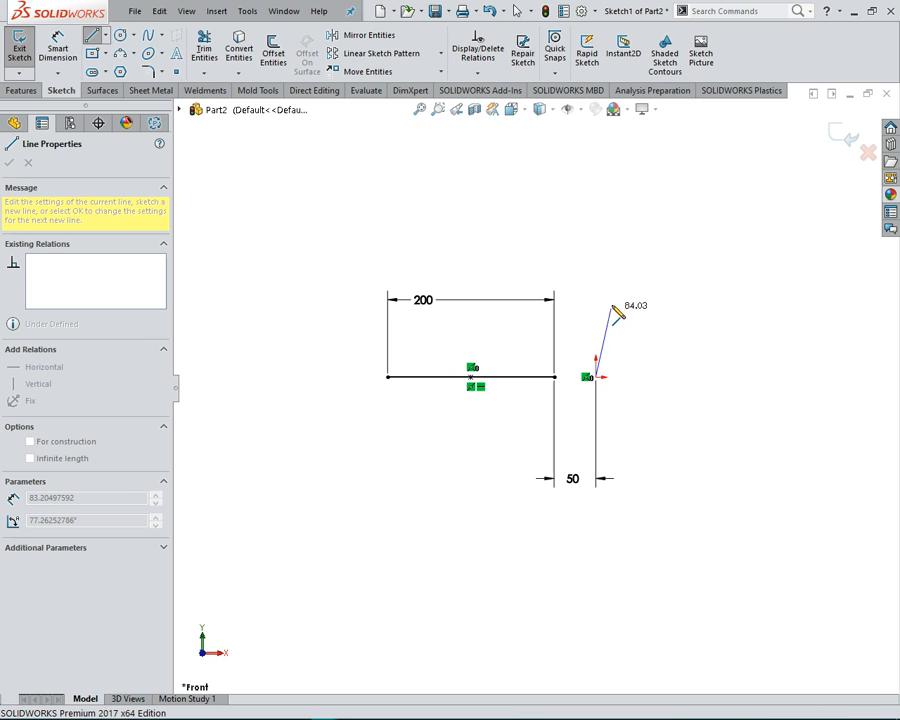
{"action": "left_click", "coordinate": [618, 292]}
{"action": "left_click", "coordinate": [797, 242]}
{"action": "left_click", "coordinate": [806, 424]}
{"action": "left_click", "coordinate": [596, 376]}
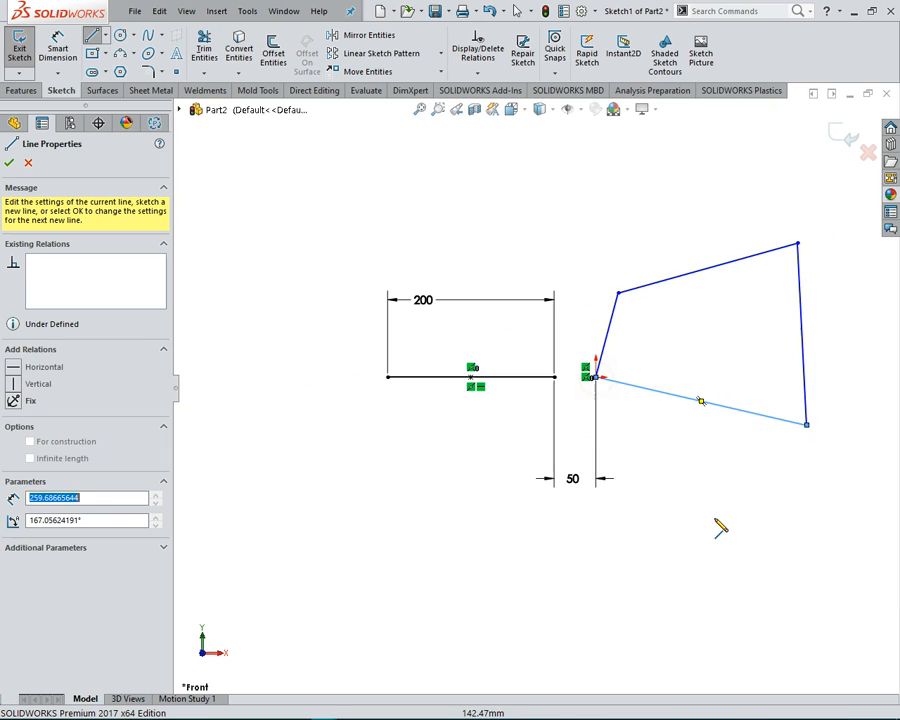
{"action": "right_click", "coordinate": [714, 526]}
{"action": "left_click", "coordinate": [714, 535]}
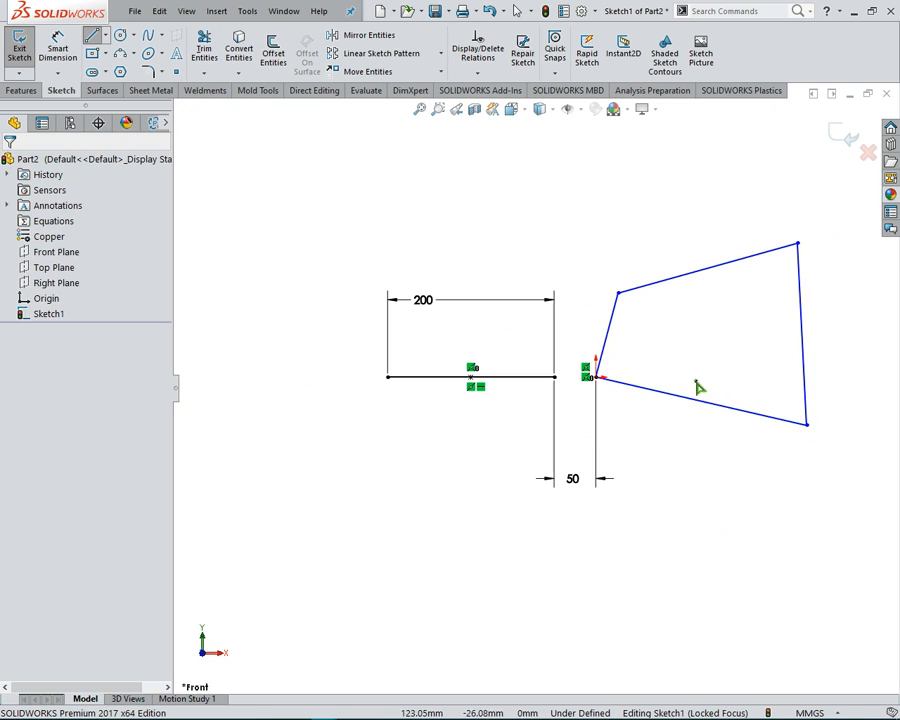
Sketch a horizontal centerline from the origin to a point just inside the four-sided outline's right side
{"action": "scroll", "coordinate": [696, 390], "scroll_direction": "down", "scroll_amount": 1}
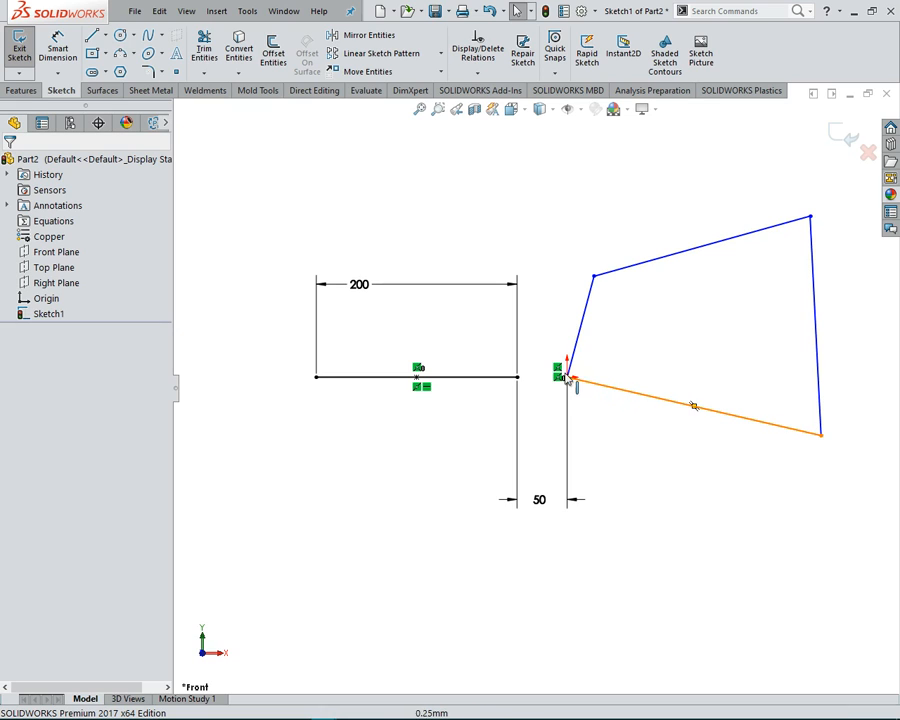
{"action": "left_click", "coordinate": [106, 37]}
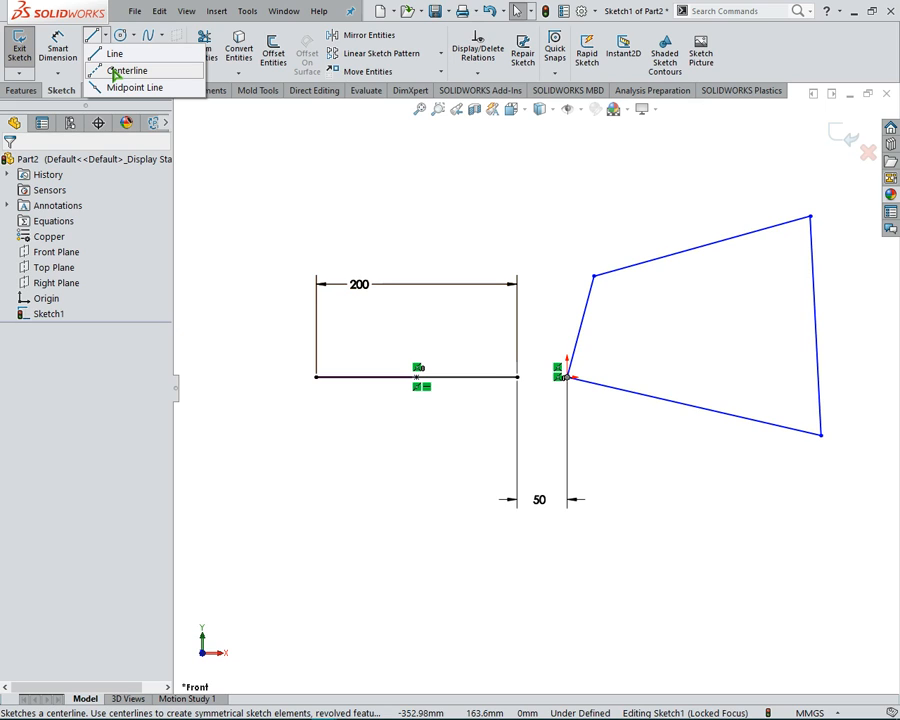
{"action": "left_click", "coordinate": [116, 73]}
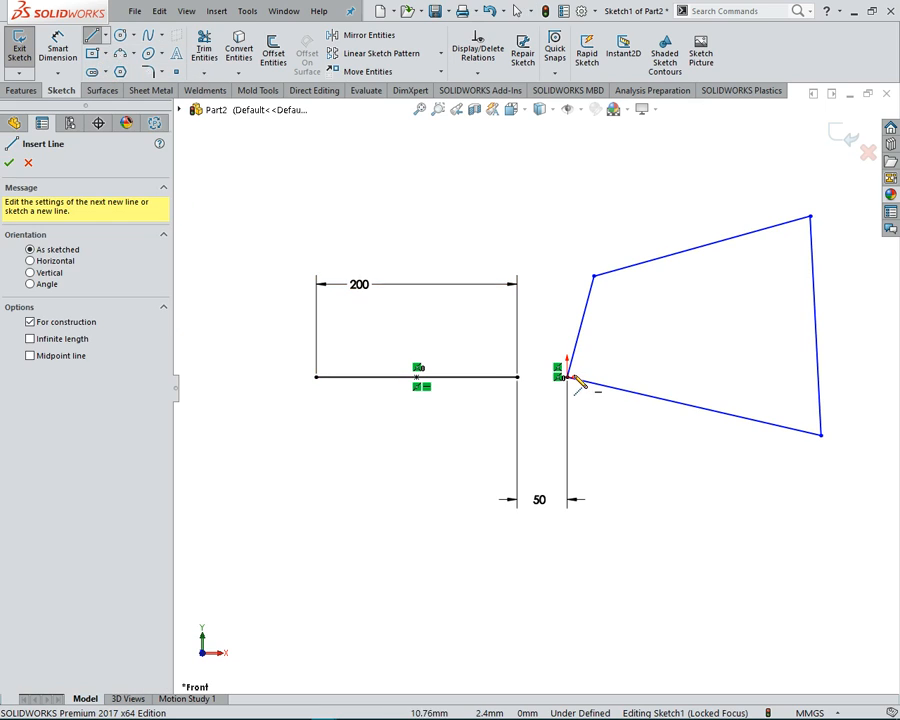
{"action": "left_click", "coordinate": [568, 378]}
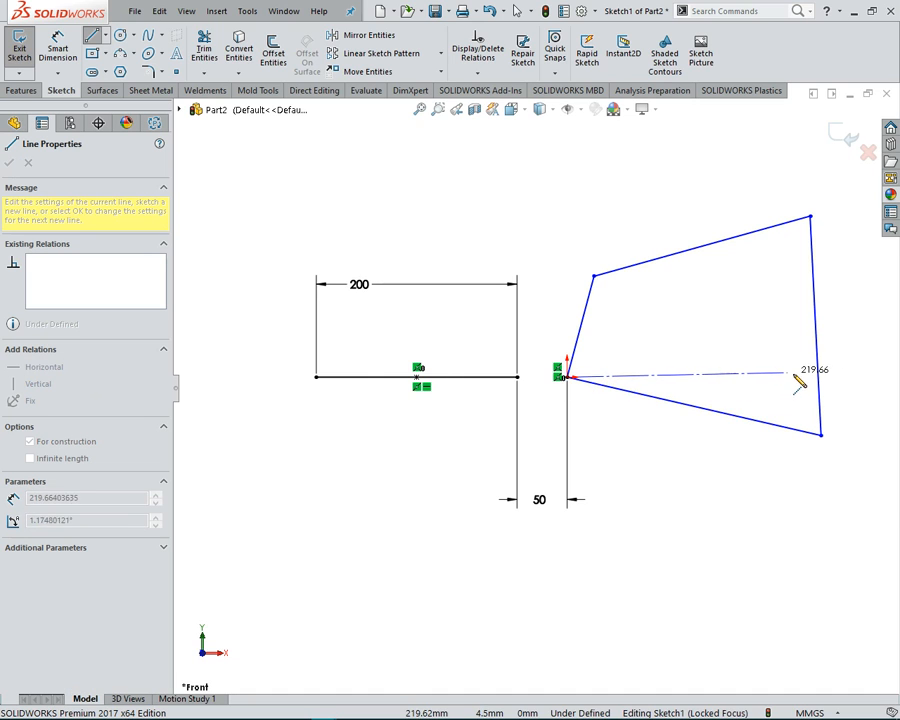
{"action": "left_click", "coordinate": [795, 377]}
{"action": "right_click", "coordinate": [724, 318]}
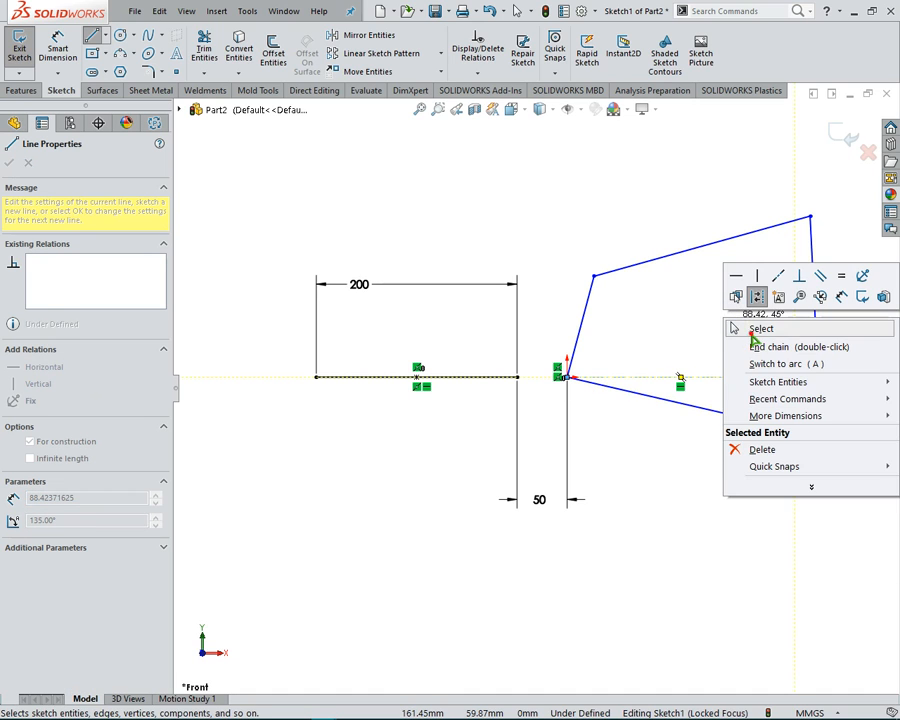
{"action": "left_click", "coordinate": [752, 326]}
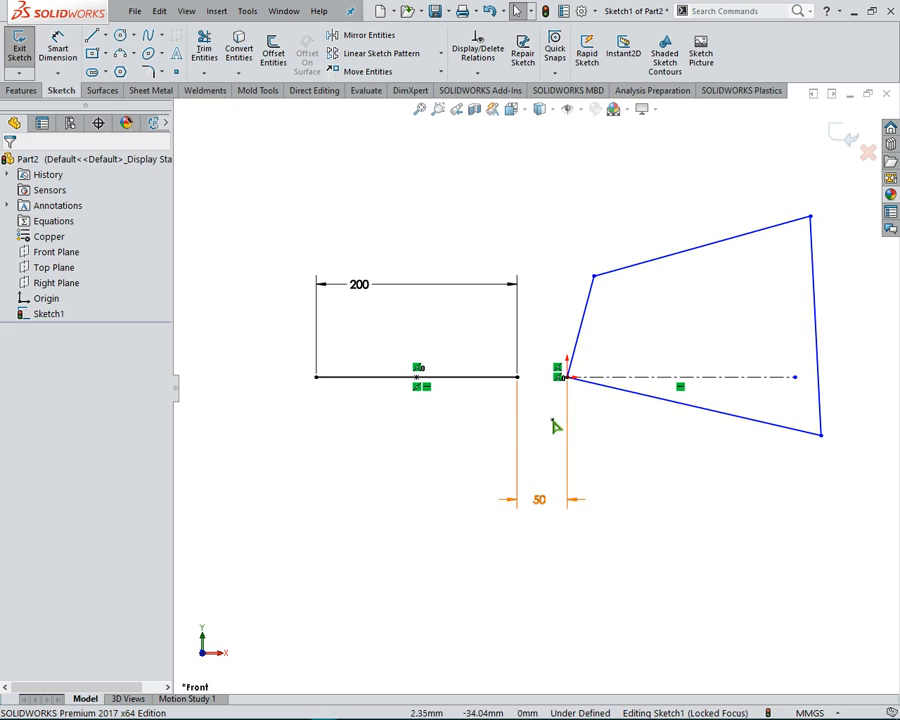
Dimension the angle between the horizontal centerline and the outline's lower side as 10 degrees
{"action": "left_click", "coordinate": [70, 58]}
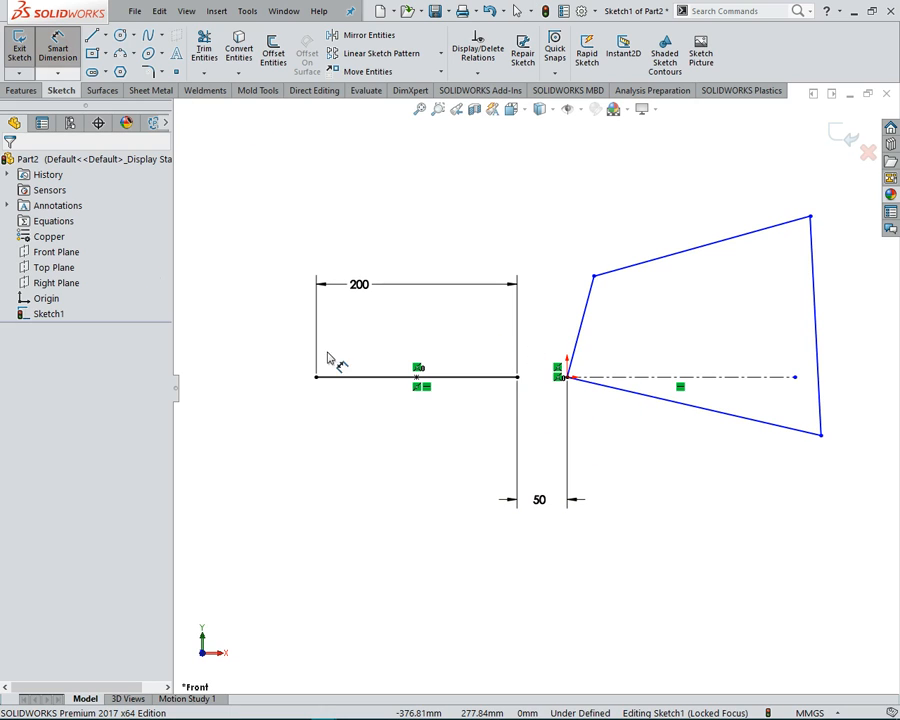
{"action": "left_click", "coordinate": [705, 383]}
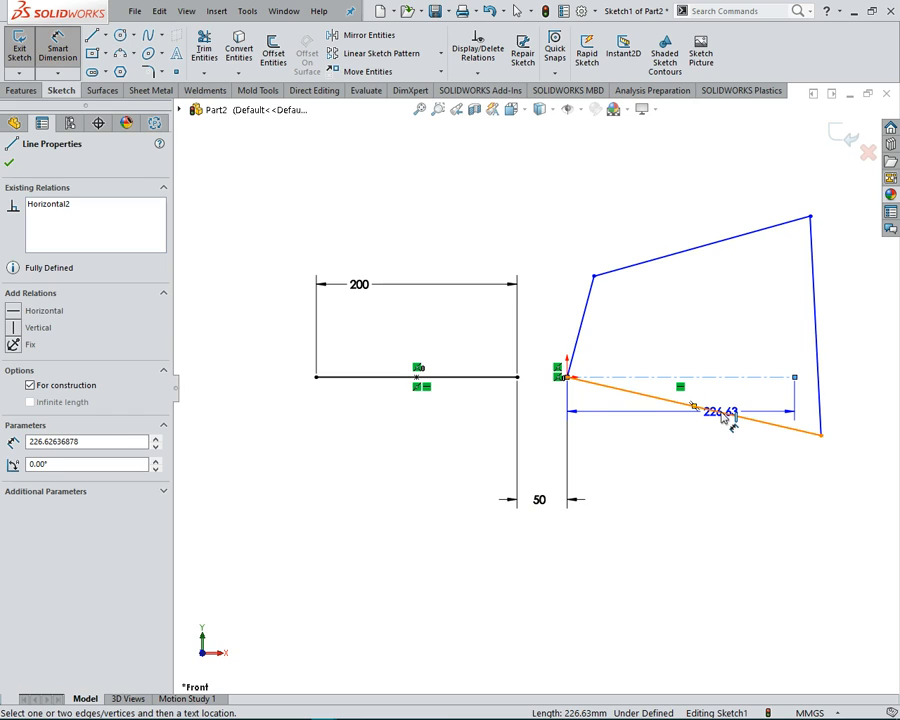
{"action": "left_click", "coordinate": [724, 418]}
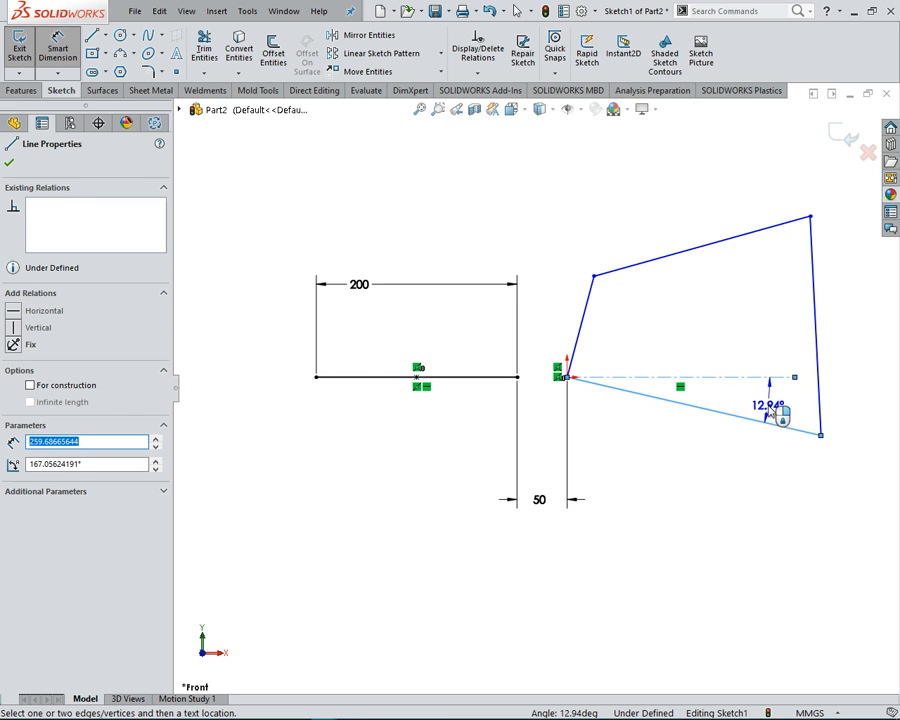
{"action": "left_click", "coordinate": [733, 407]}
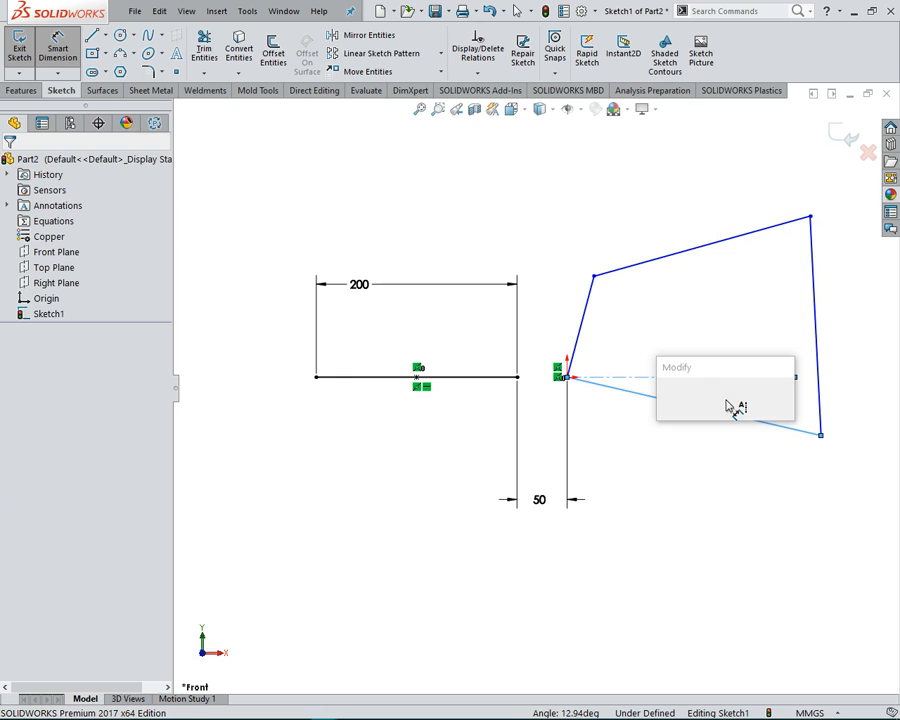
{"action": "type", "text": "10"}
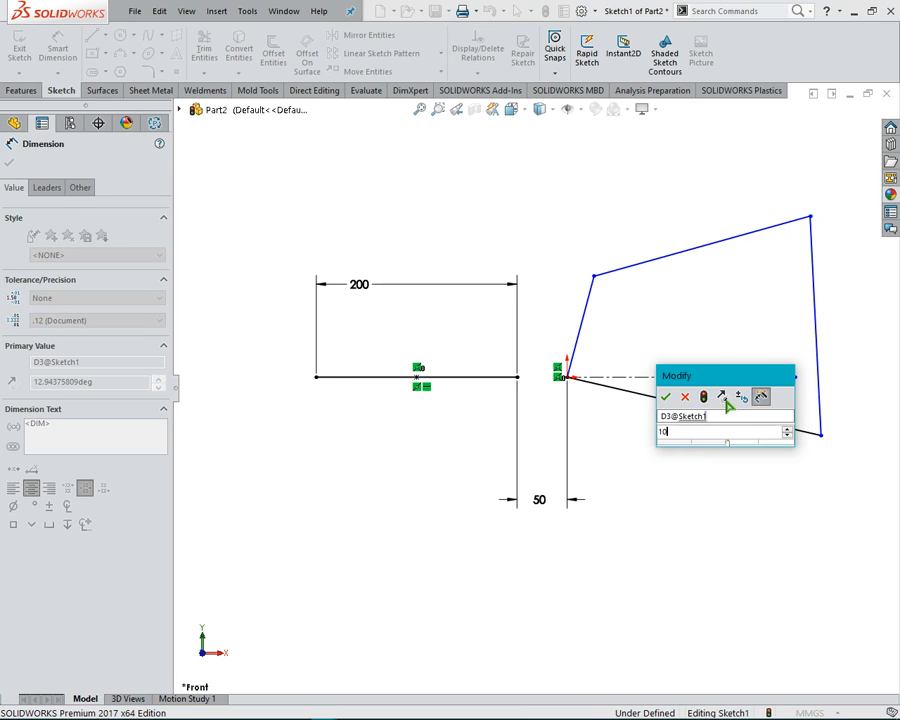
{"action": "key", "text": "Return"}
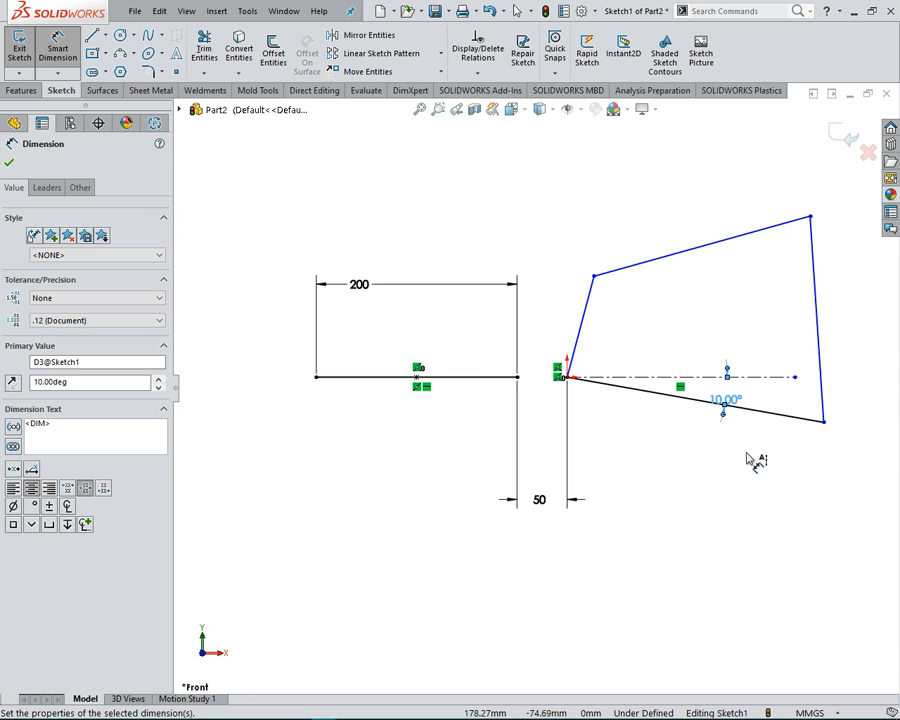
Dimension the horizontal distance from the origin to the outline's lower-right corner as 255 mm, placed below the outline
{"action": "left_click", "coordinate": [568, 378]}
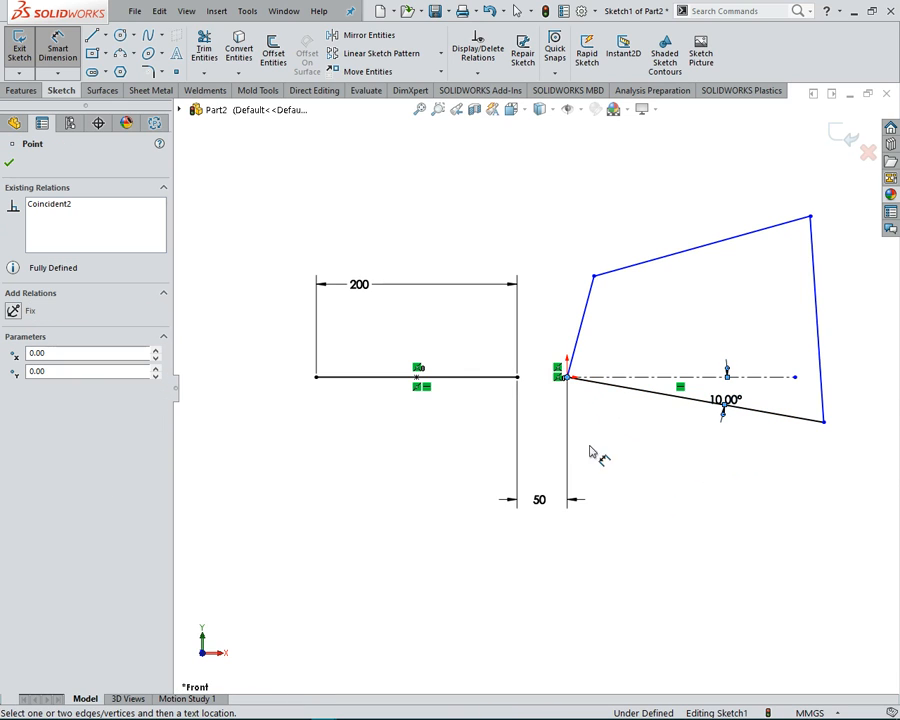
{"action": "left_click", "coordinate": [824, 422]}
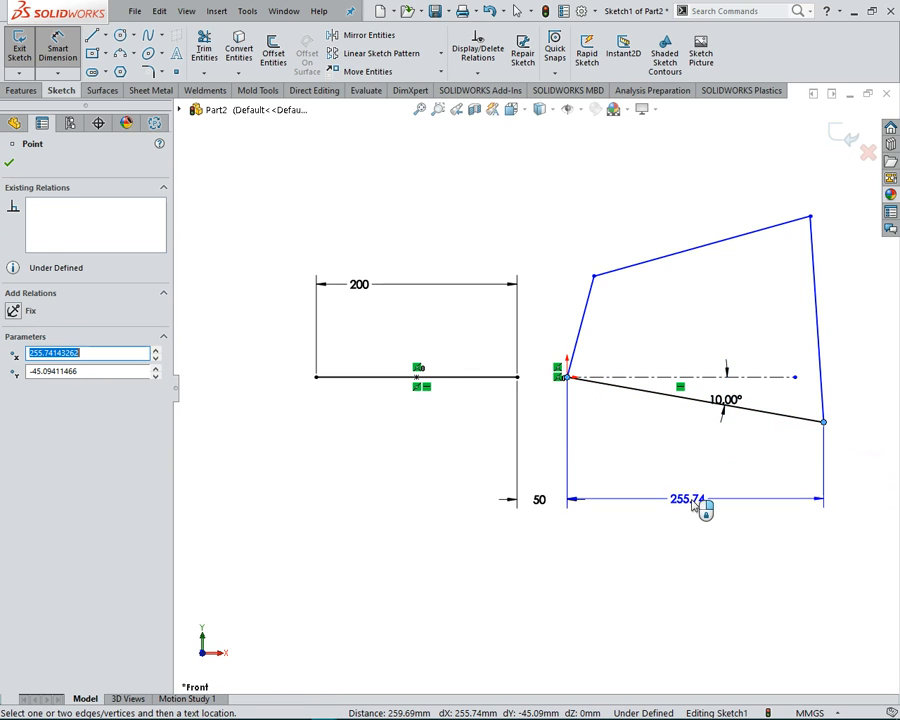
{"action": "left_click", "coordinate": [716, 524]}
{"action": "type", "text": "255"}
{"action": "key", "text": "Return"}
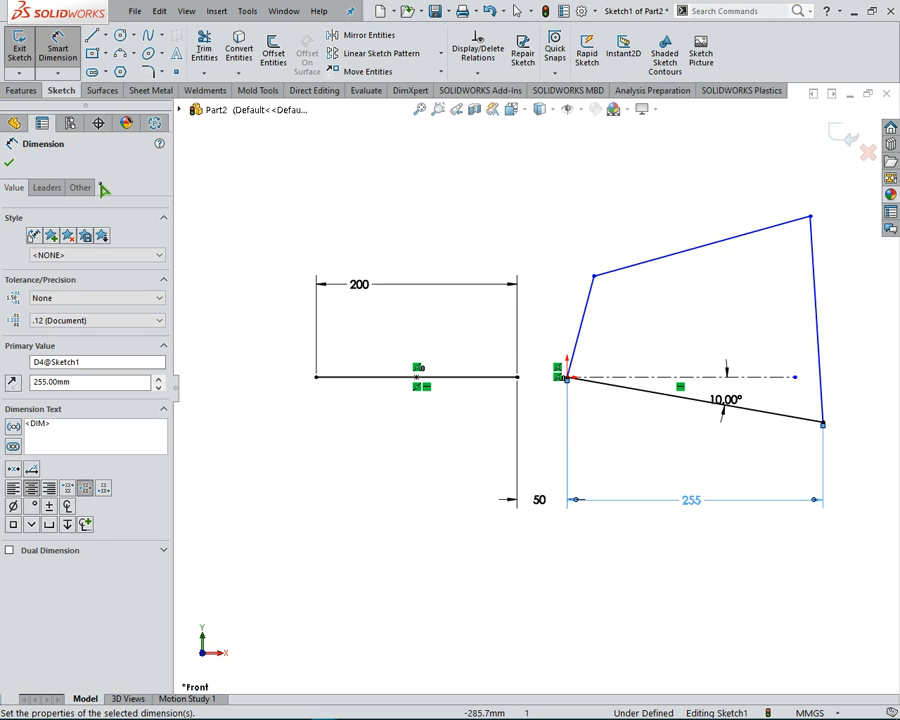
{"action": "left_click", "coordinate": [397, 421]}
{"action": "key", "text": "Escape"}
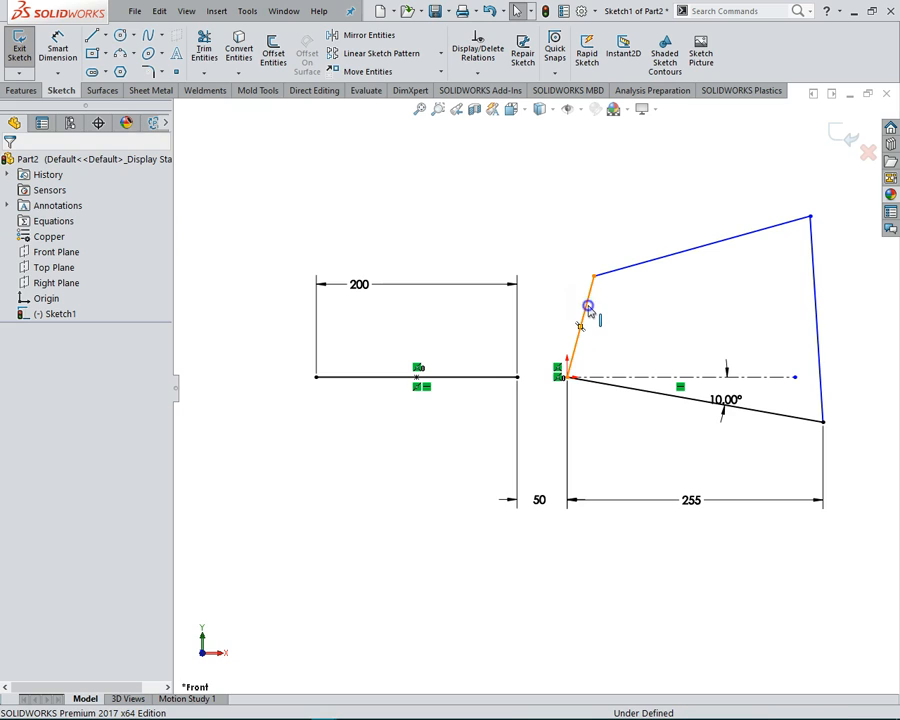
Add a vertical relation to the outline's short left side rising from the origin
{"action": "left_click", "coordinate": [588, 310]}
{"action": "right_click", "coordinate": [587, 308]}
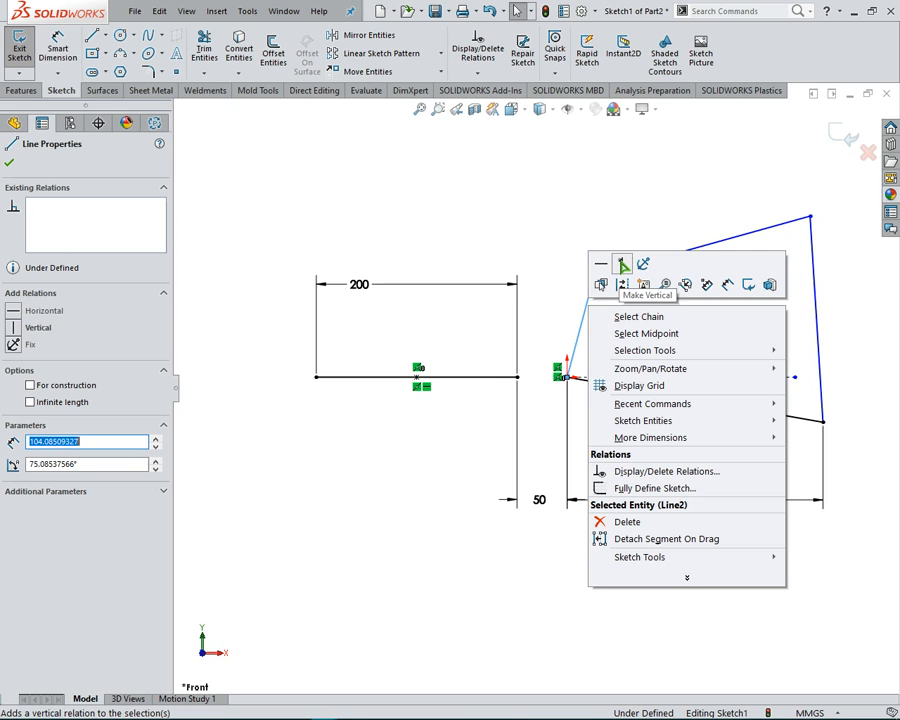
{"action": "left_click", "coordinate": [621, 263]}
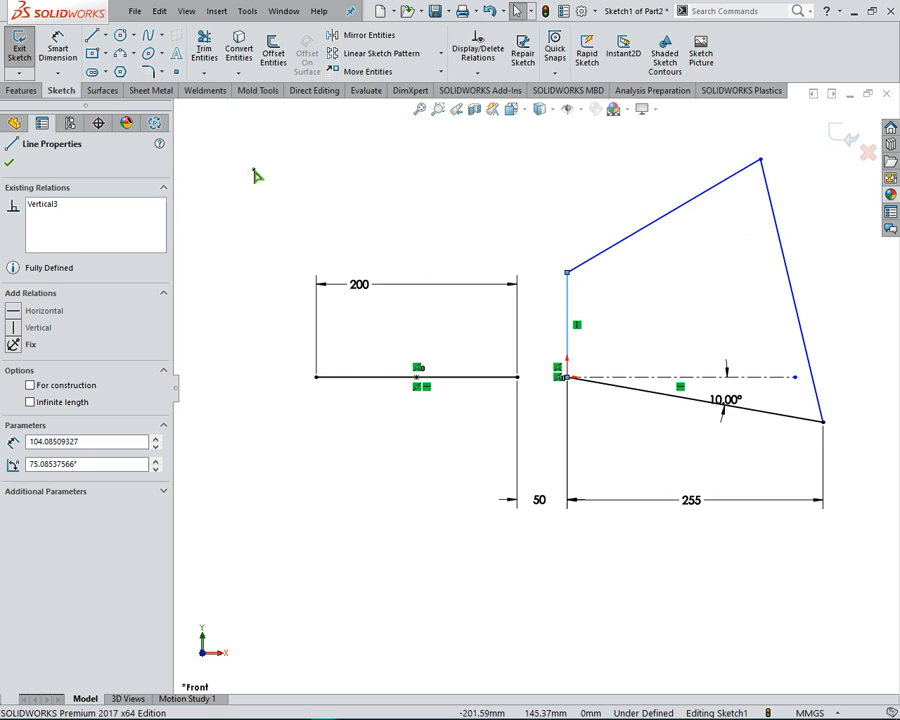
Dimension the angle between the outline's upper side and the horizontal centerline as 30 degrees, placed inside the outline
{"action": "left_click", "coordinate": [58, 48]}
{"action": "left_click", "coordinate": [567, 310]}
{"action": "key", "text": "Escape"}
{"action": "left_click", "coordinate": [638, 236]}
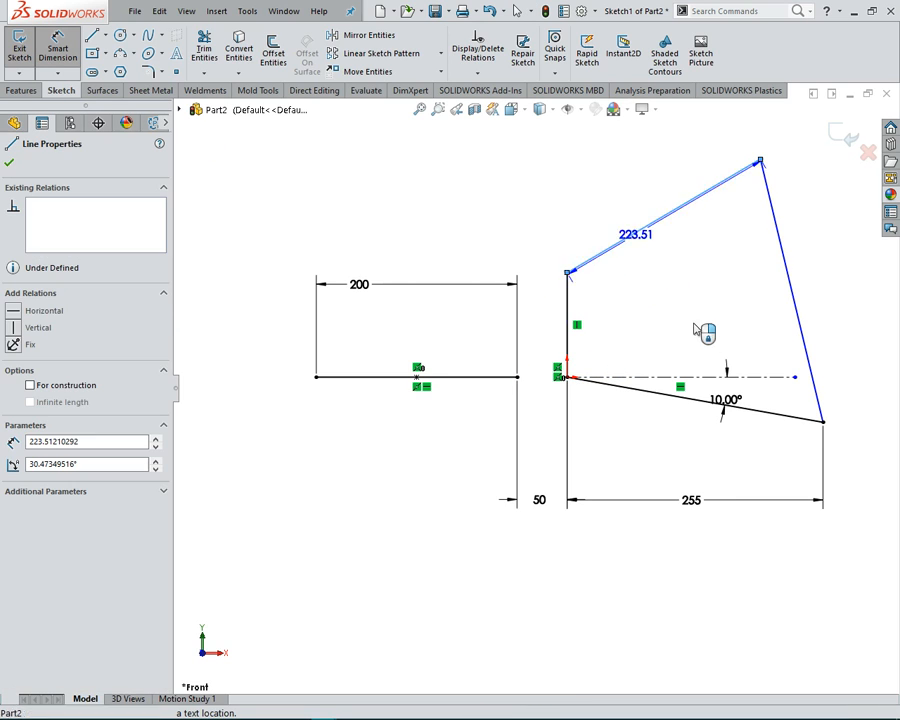
{"action": "left_click", "coordinate": [690, 377]}
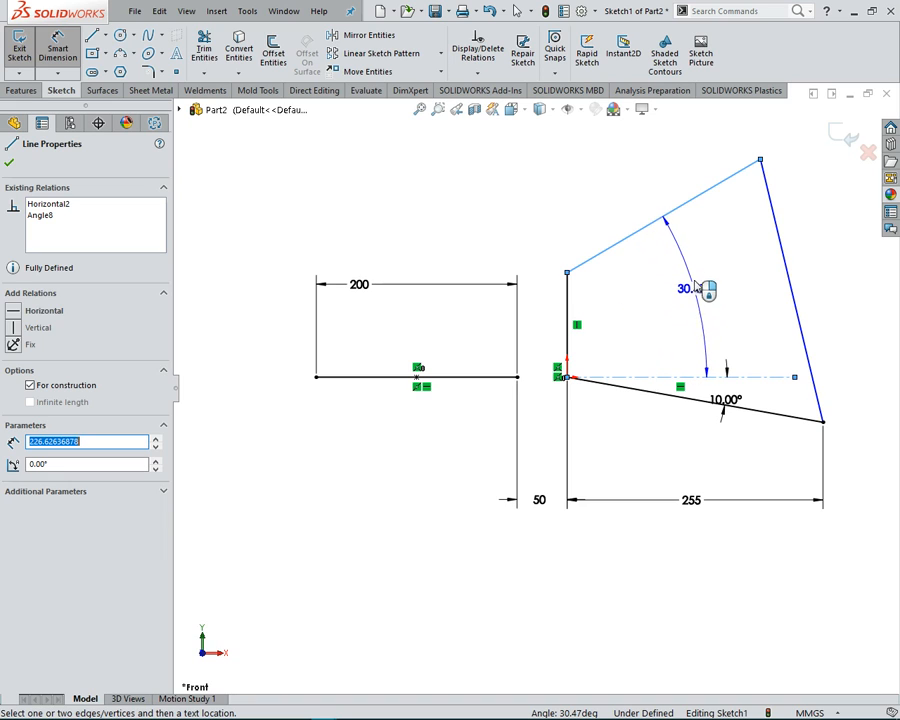
{"action": "left_click", "coordinate": [657, 310]}
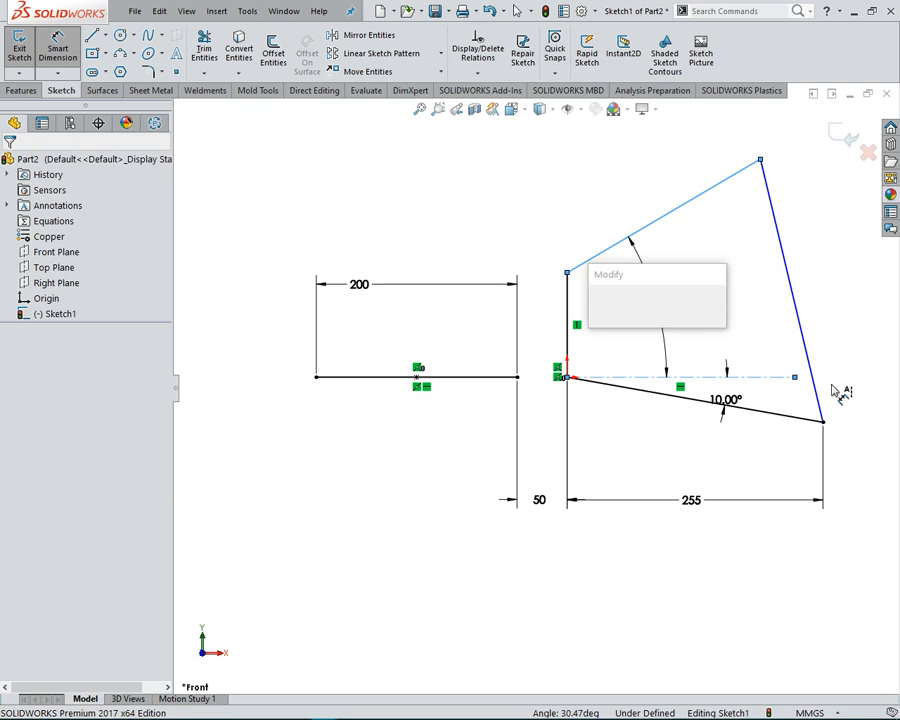
{"action": "type", "text": "30"}
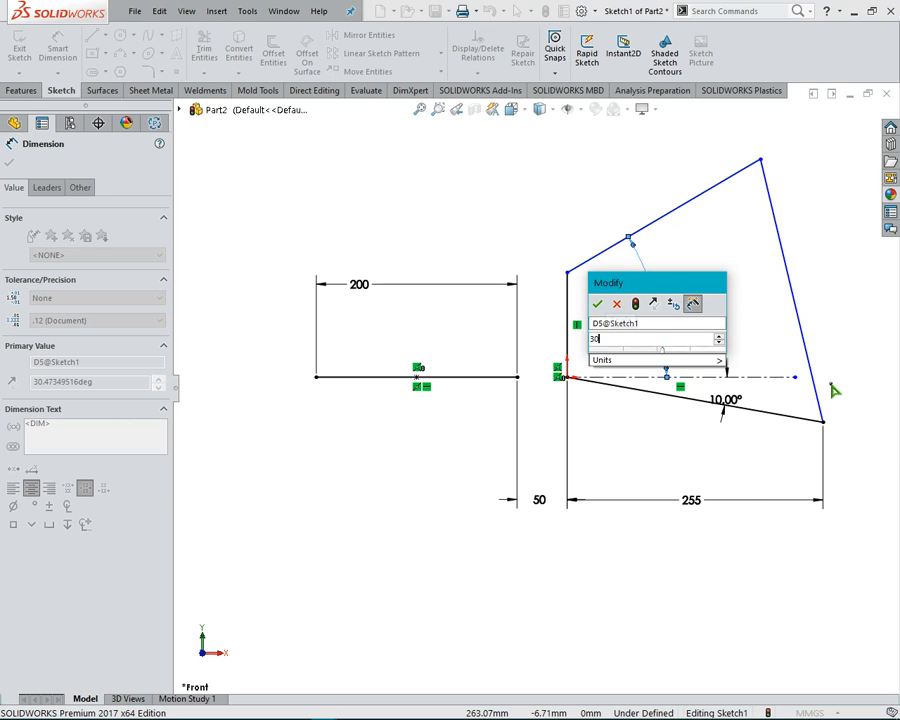
{"action": "key", "text": "Return"}
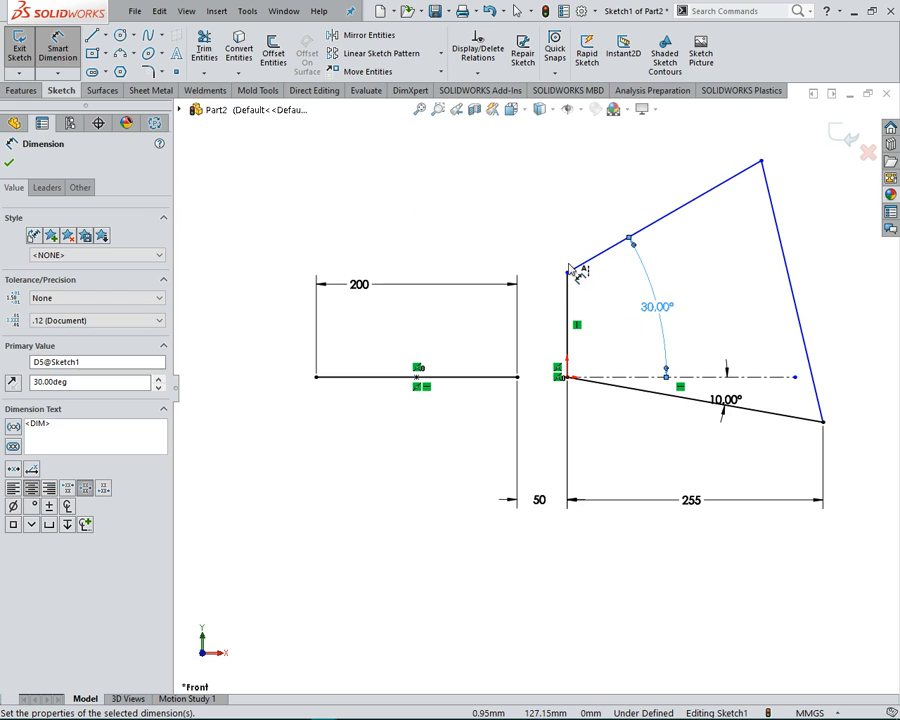
Dimension the horizontal distance between the two endpoints of the outline's upper side as 195 mm, placed above the outline
{"action": "left_click", "coordinate": [567, 272]}
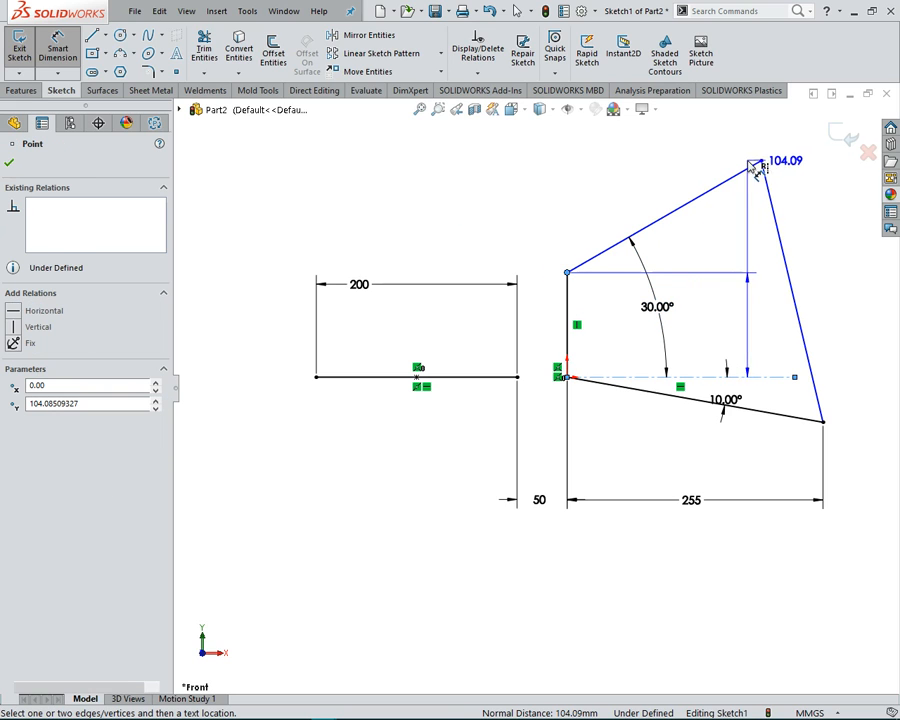
{"action": "key", "text": "Escape"}
{"action": "left_click", "coordinate": [568, 271]}
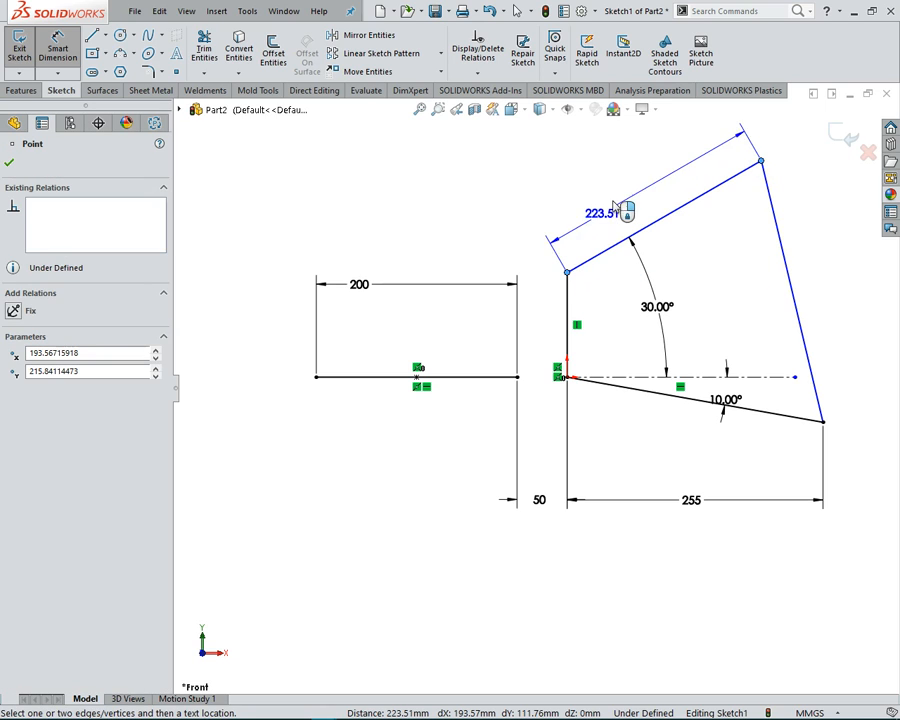
{"action": "left_click", "coordinate": [675, 156]}
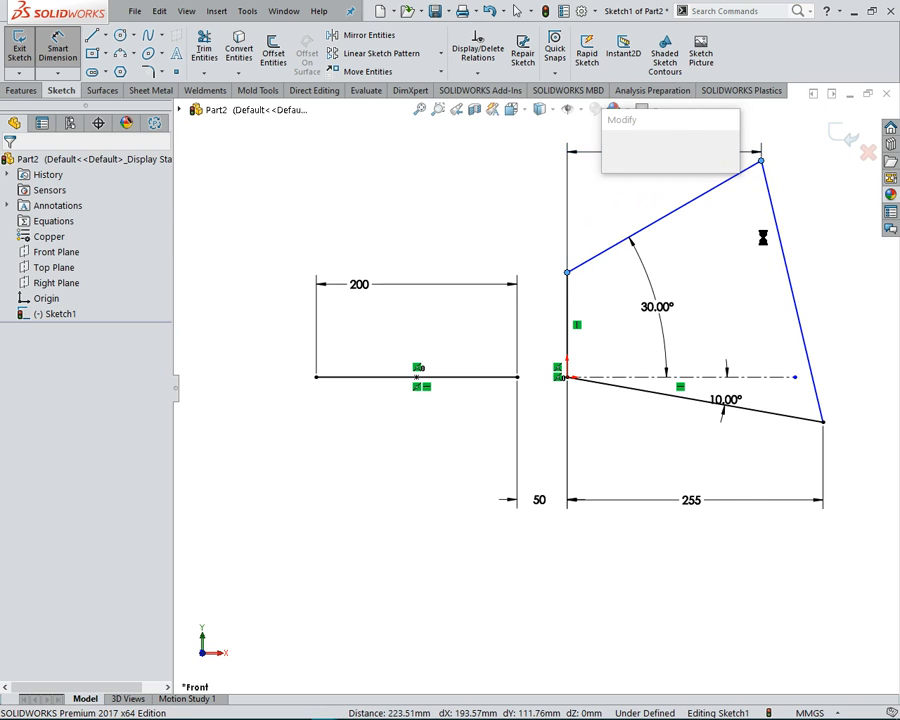
{"action": "type", "text": "195"}
{"action": "key", "text": "Return"}
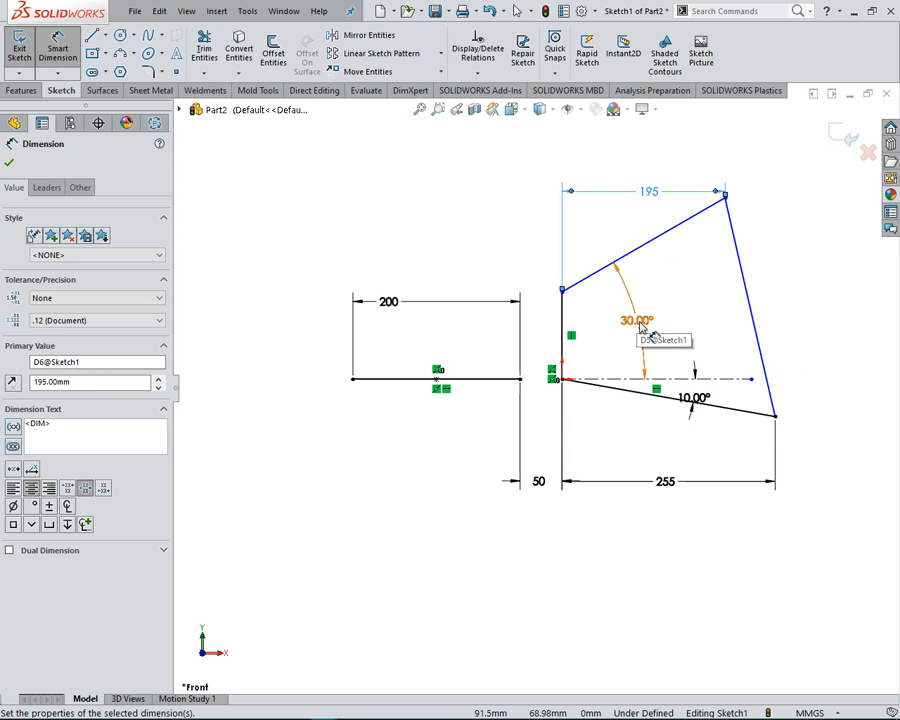
{"action": "left_click", "coordinate": [9, 164]}
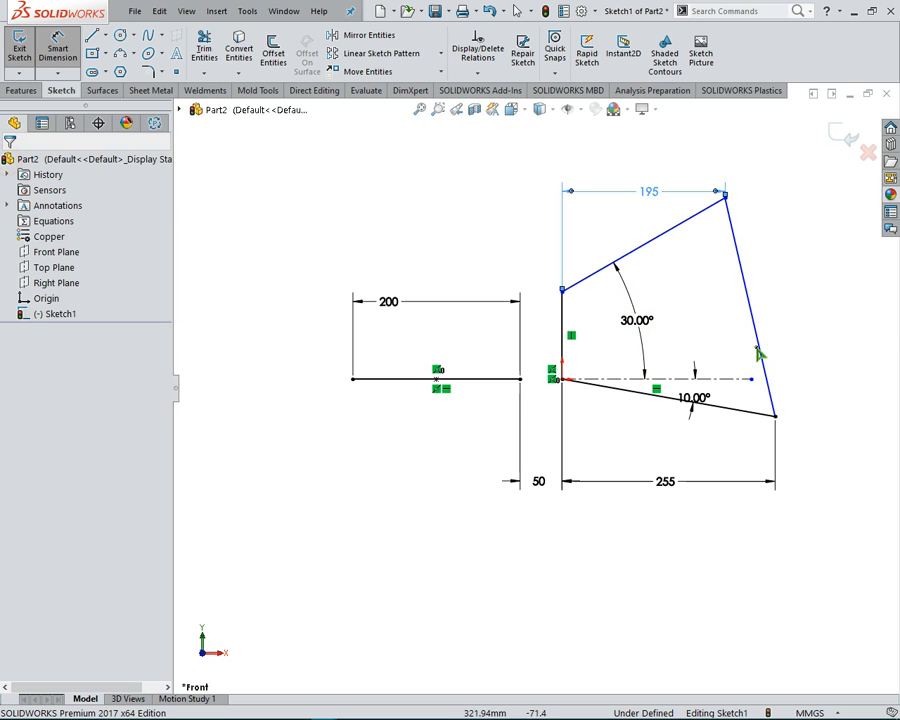
{"action": "key", "text": "Escape"}
Try adding a vertical relation to the outline's inclined right side, and delete that relation again
{"action": "left_click", "coordinate": [745, 286]}
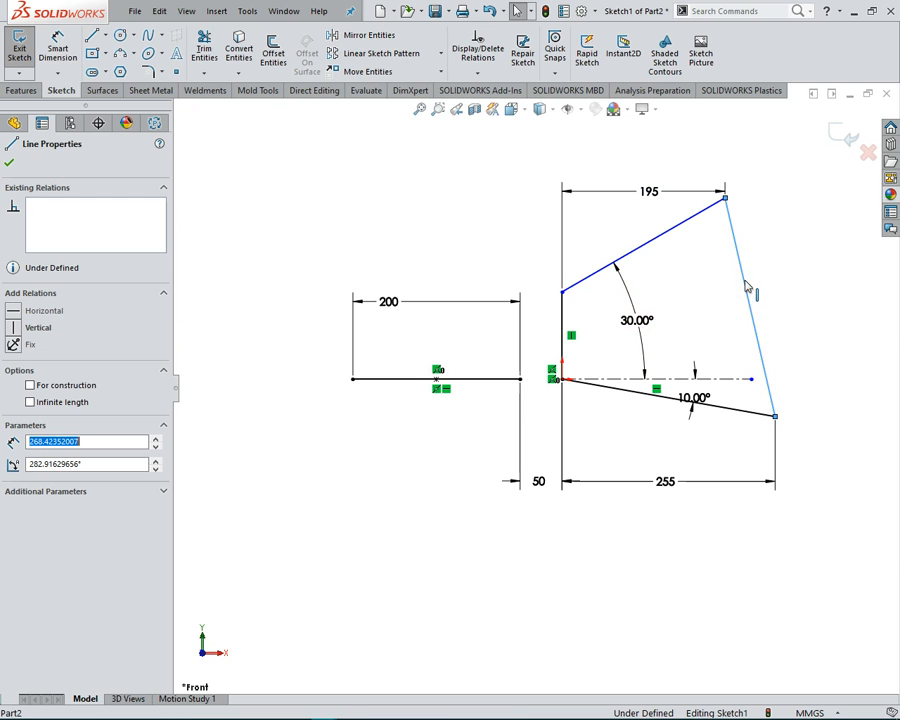
{"action": "right_click", "coordinate": [745, 286]}
{"action": "left_click", "coordinate": [737, 240]}
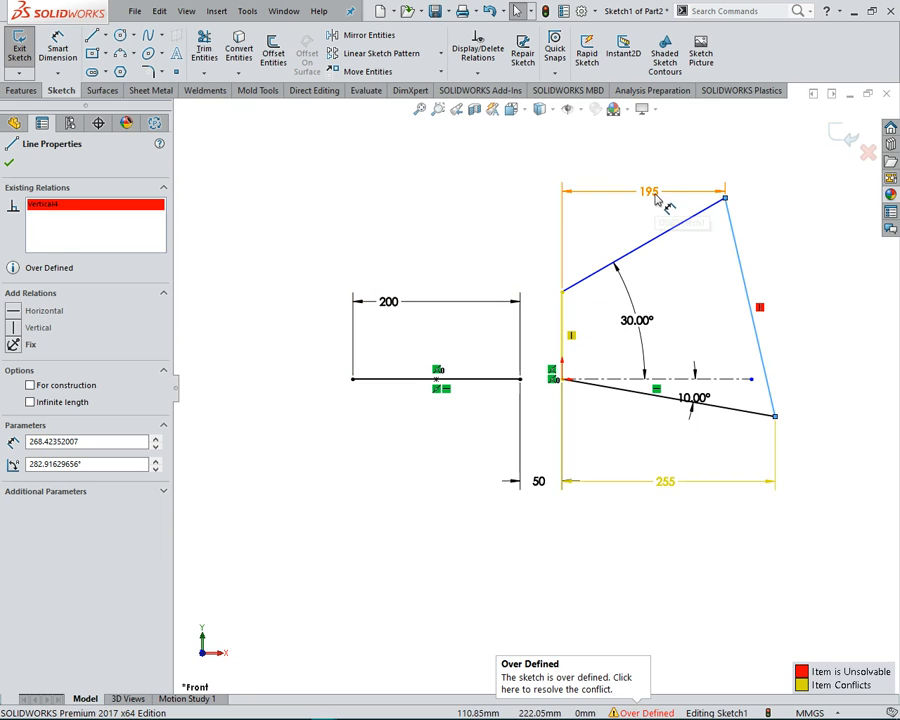
{"action": "right_click", "coordinate": [62, 204]}
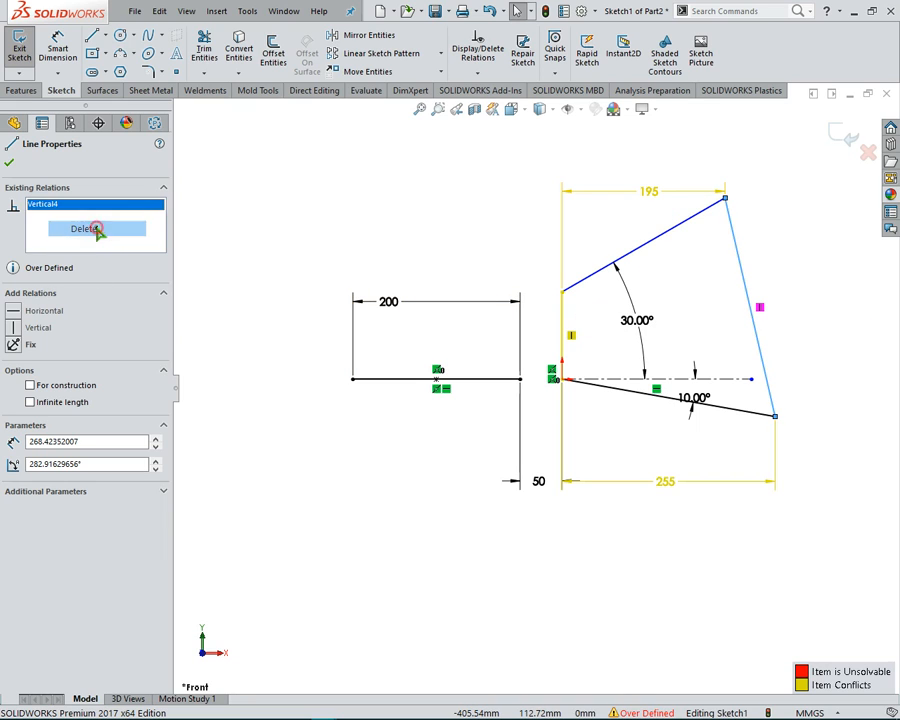
{"action": "left_click", "coordinate": [94, 232]}
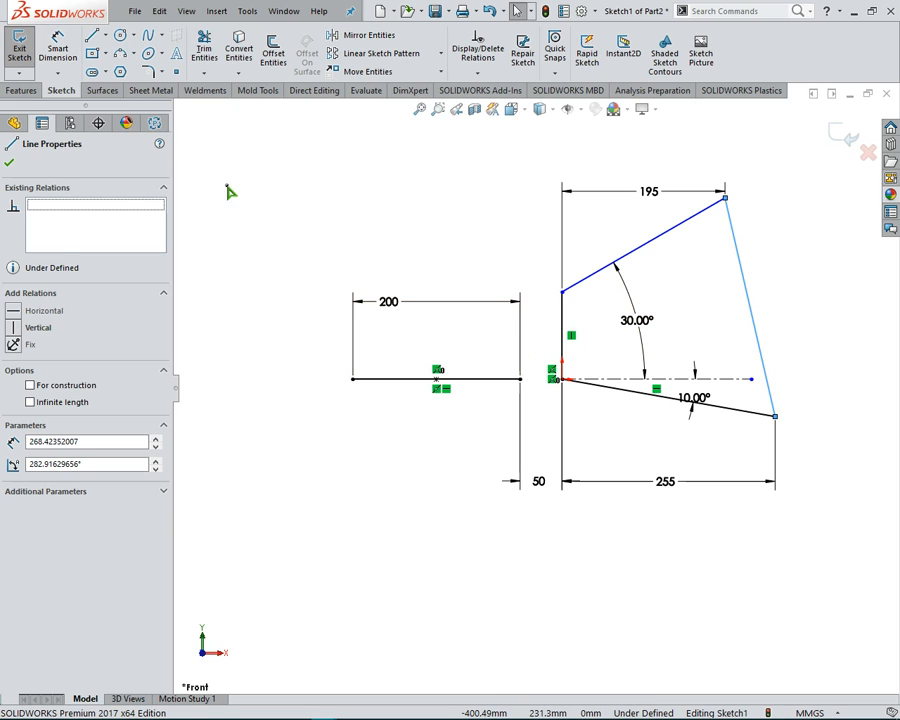
Dimension the outline's vertical left side as 100 mm and shift the dimension slightly farther out from the side
{"action": "left_click", "coordinate": [58, 47]}
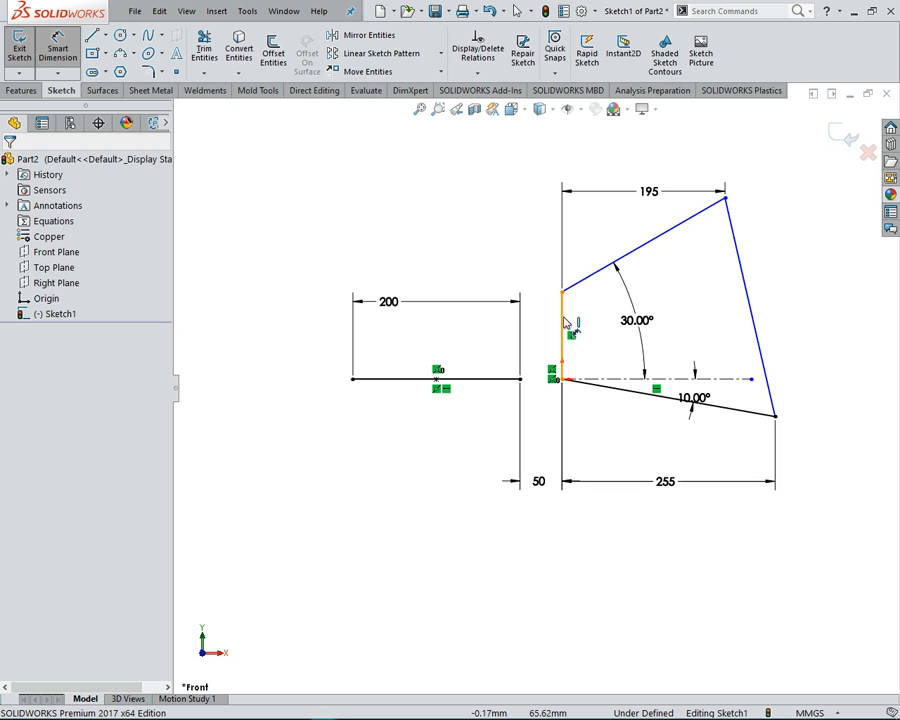
{"action": "scroll", "coordinate": [563, 333], "scroll_direction": "down", "scroll_amount": 2}
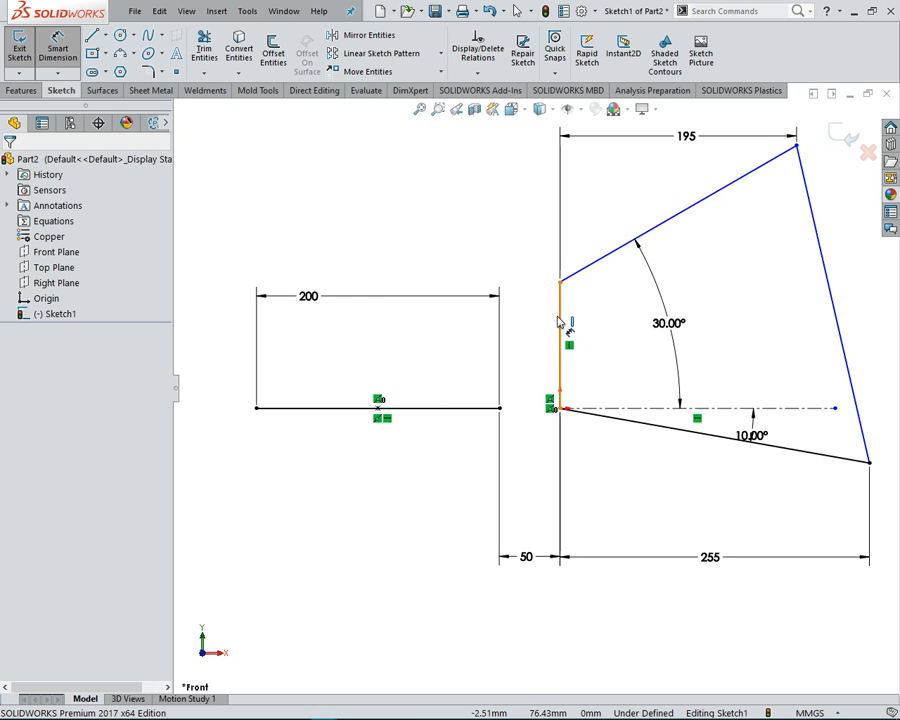
{"action": "left_click", "coordinate": [560, 330]}
{"action": "left_click", "coordinate": [527, 350]}
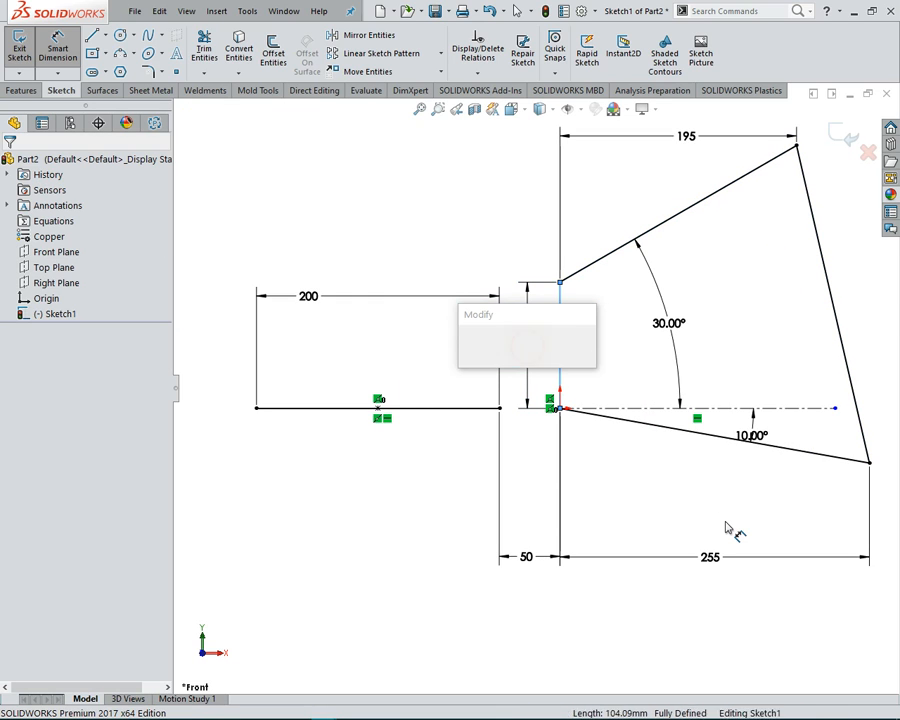
{"action": "type", "text": "100"}
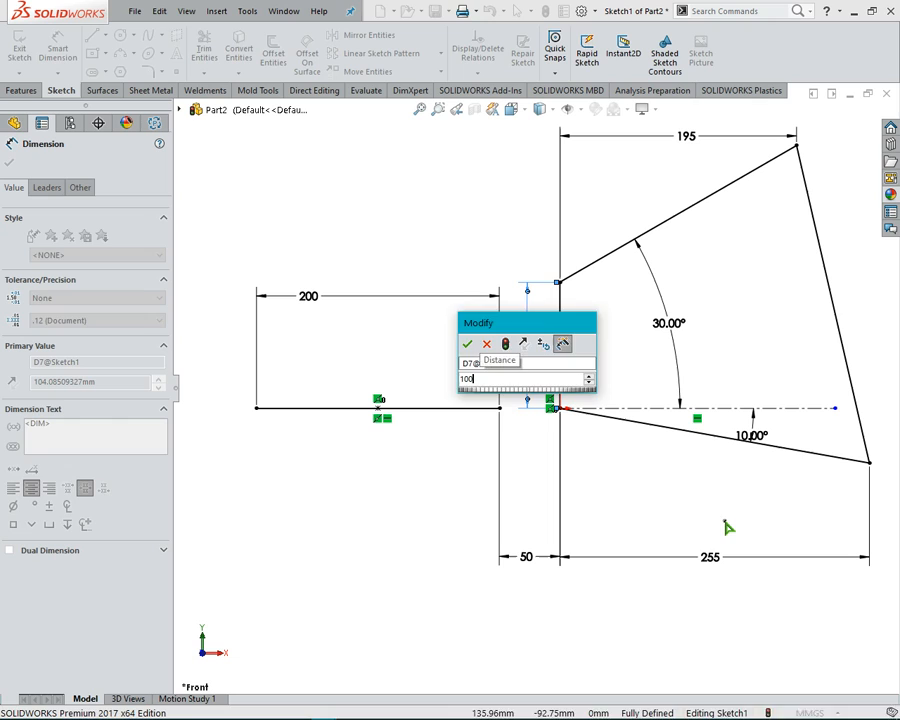
{"action": "key", "text": "Return"}
{"action": "scroll", "coordinate": [665, 563], "scroll_direction": "up", "scroll_amount": 2}
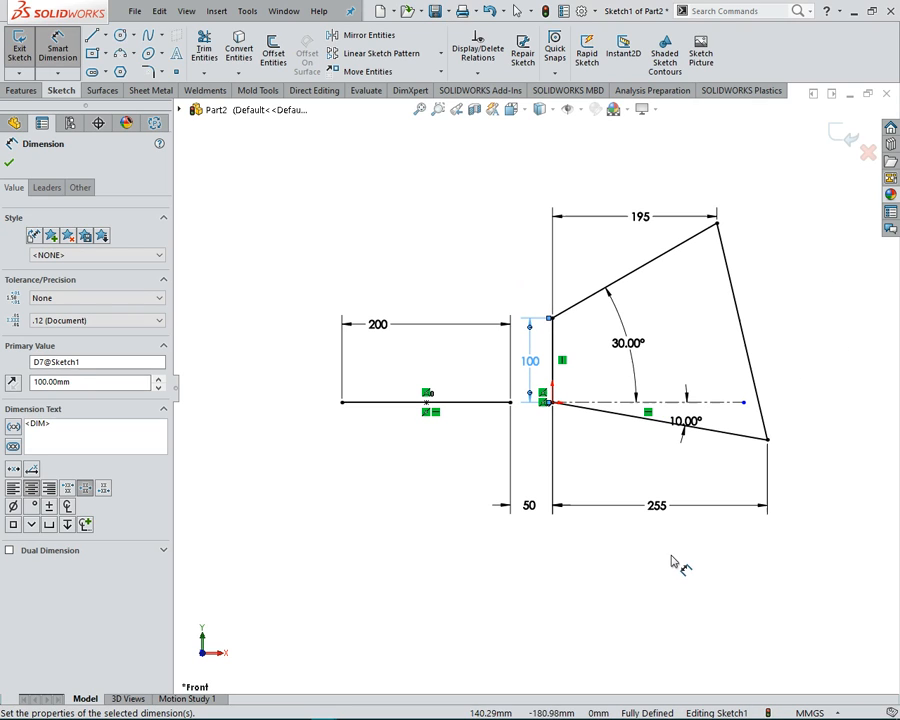
{"action": "scroll", "coordinate": [572, 405], "scroll_direction": "down", "scroll_amount": 1}
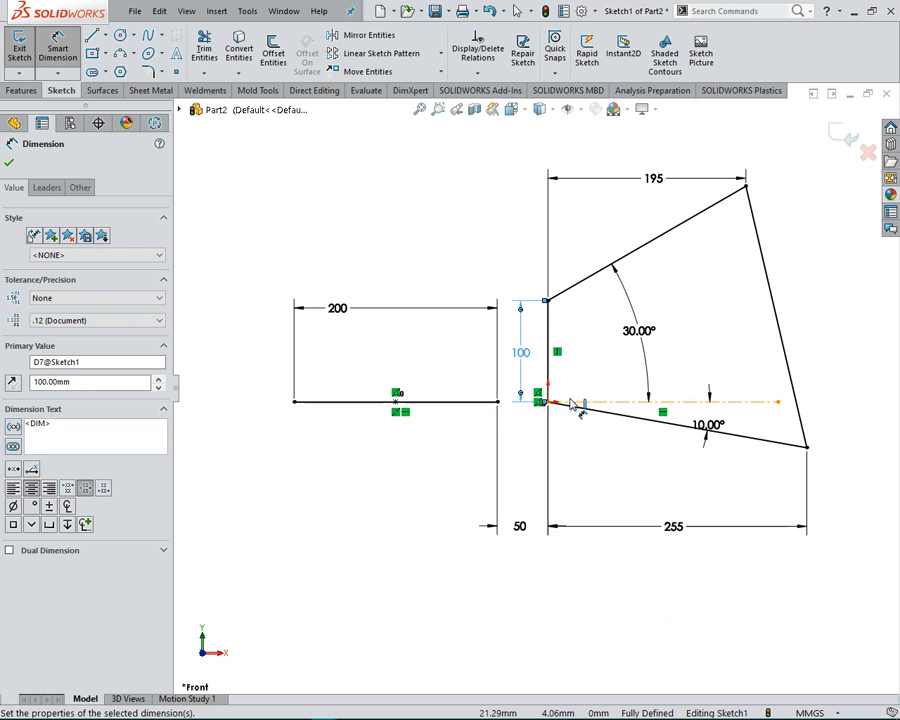
{"action": "left_click", "coordinate": [9, 162]}
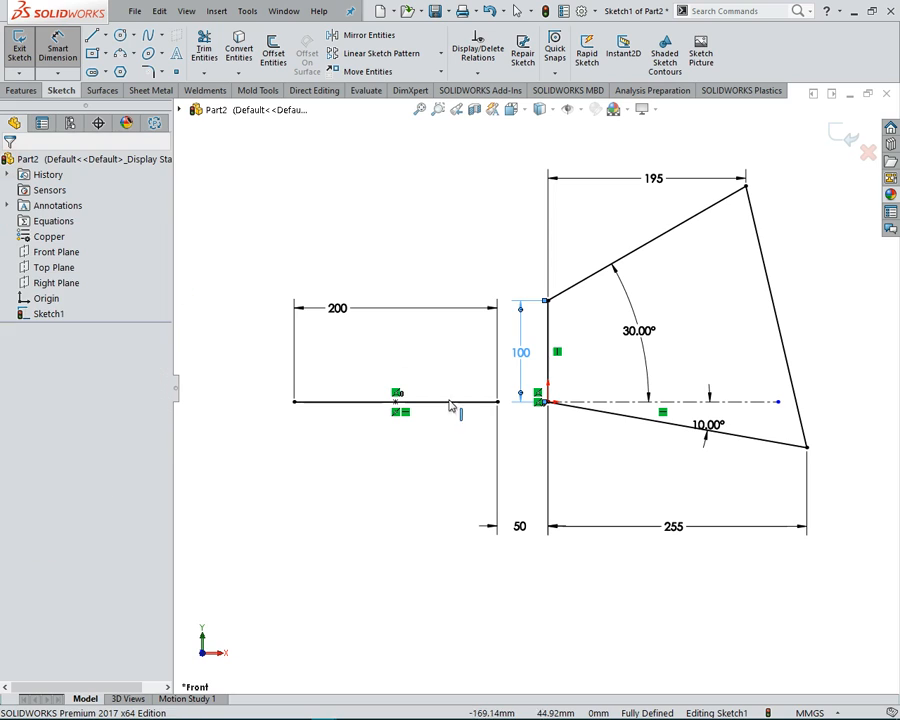
{"action": "left_click_drag", "start_coordinate": [519, 359], "coordinate": [513, 359]}
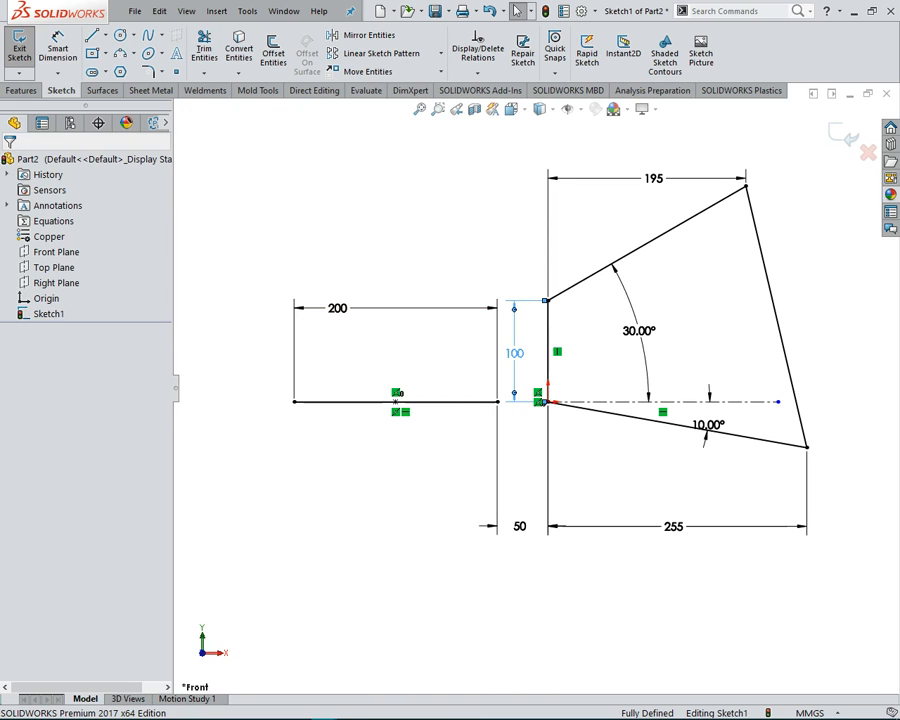
{"action": "left_click", "coordinate": [588, 454]}
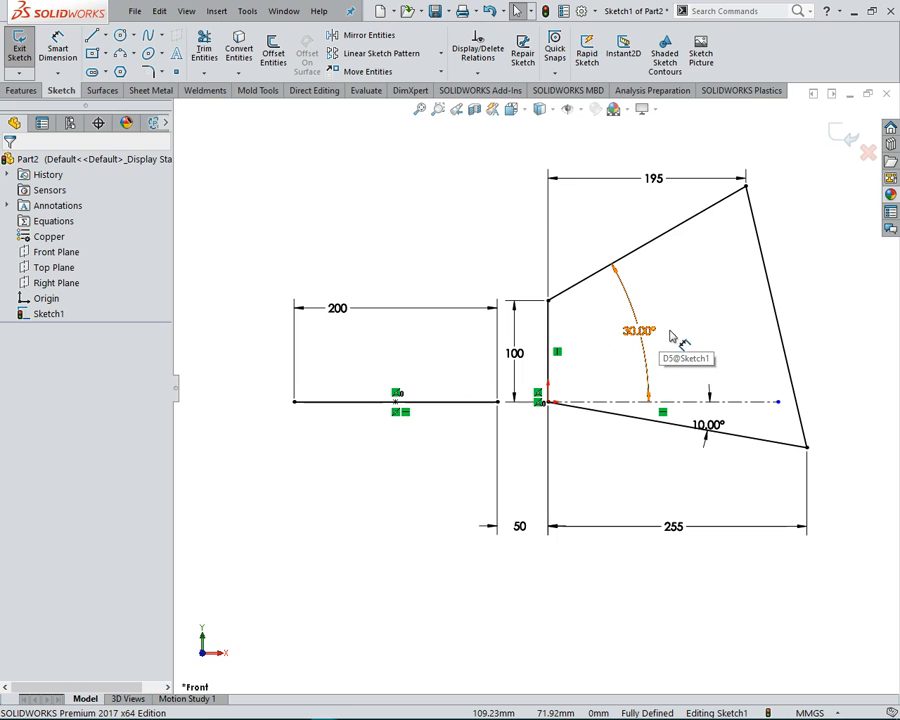
Reposition the 10° angle dimension between the centerline and the outline's lower side, and move the 30° angle dimension closer to the outline's vertical side
{"action": "left_click_drag", "start_coordinate": [710, 425], "coordinate": [732, 418]}
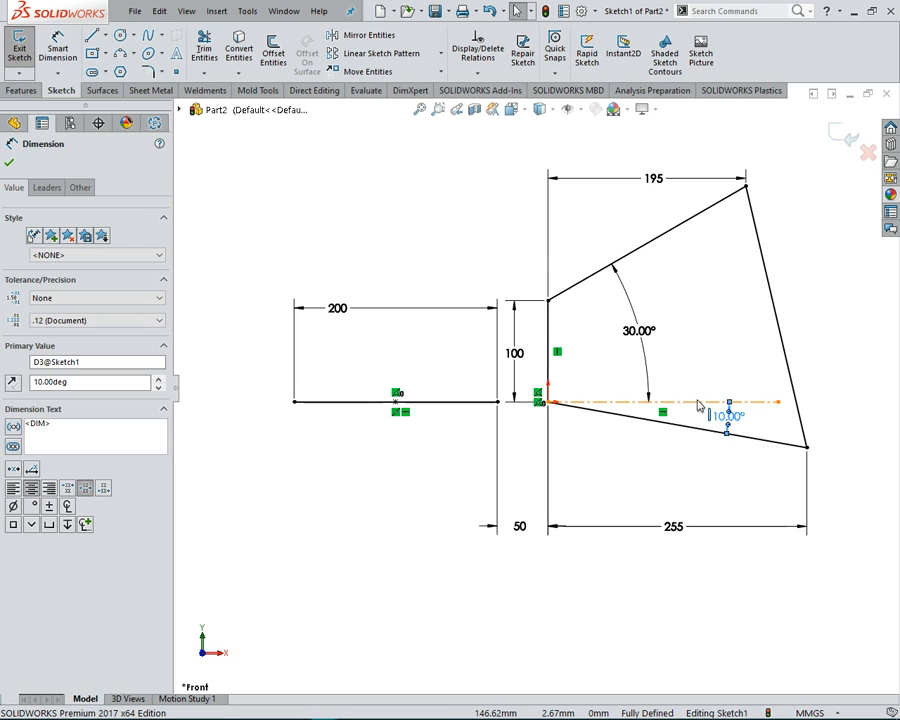
{"action": "mouse_move", "coordinate": [636, 330]}
{"action": "left_mouse_down"}
{"action": "mouse_move", "coordinate": [666, 340]}
{"action": "mouse_move", "coordinate": [591, 346]}
{"action": "mouse_move", "coordinate": [627, 342]}
{"action": "mouse_move", "coordinate": [630, 360]}
{"action": "mouse_move", "coordinate": [678, 368]}
{"action": "mouse_move", "coordinate": [585, 368]}
{"action": "mouse_move", "coordinate": [628, 369]}
{"action": "mouse_move", "coordinate": [630, 340]}
{"action": "mouse_move", "coordinate": [597, 349]}
{"action": "left_mouse_up"}
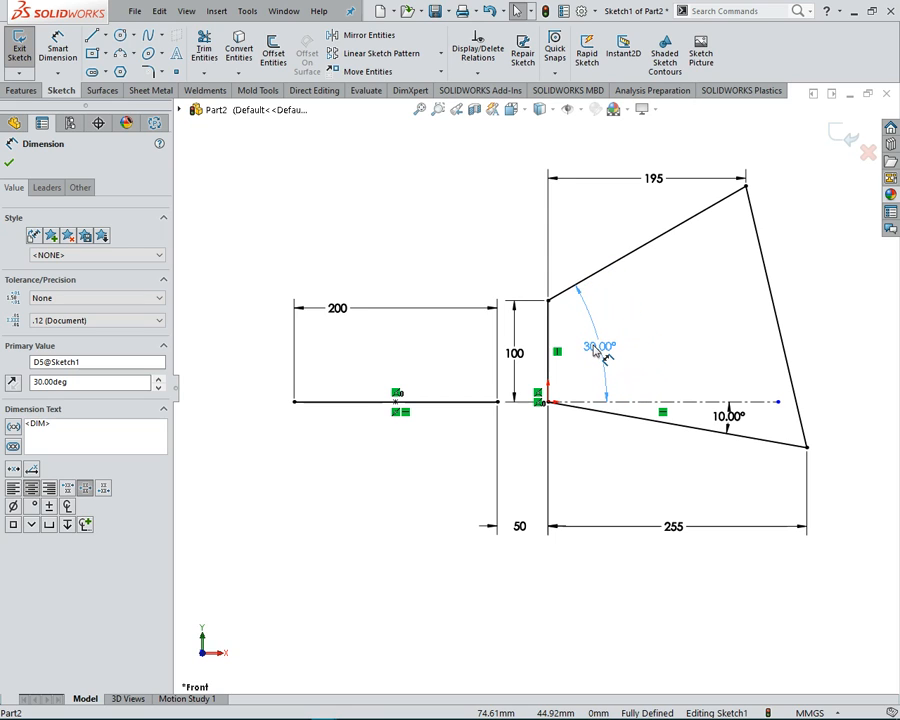
{"action": "left_click", "coordinate": [615, 468]}
Delete the separate horizontal midpoint line beside the outline together with its 200 mm length and 50 mm spacing dimensions
{"action": "mouse_move", "coordinate": [244, 261]}
{"action": "left_mouse_down"}
{"action": "mouse_move", "coordinate": [266, 294]}
{"action": "mouse_move", "coordinate": [522, 446]}
{"action": "left_mouse_up"}
{"action": "key", "text": "Delete"}
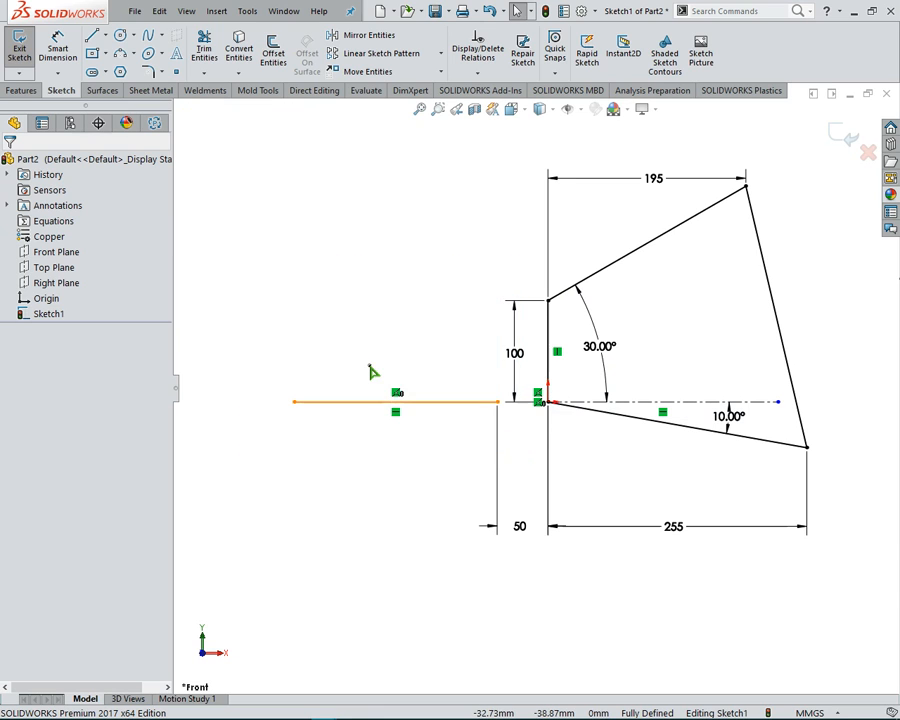
{"action": "left_click", "coordinate": [371, 367]}
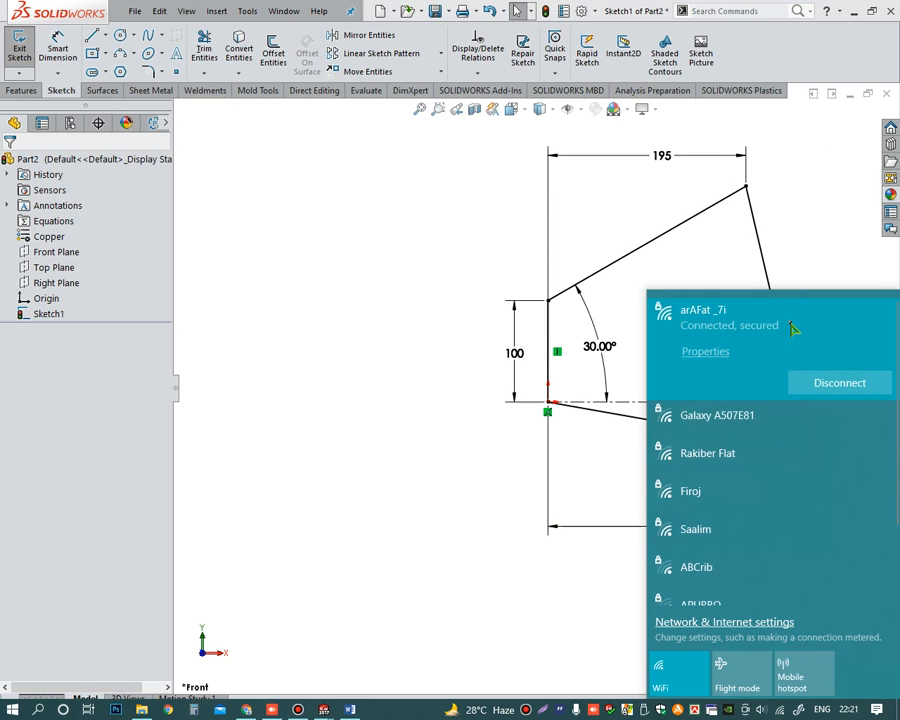
{"action": "left_click", "coordinate": [813, 241]}
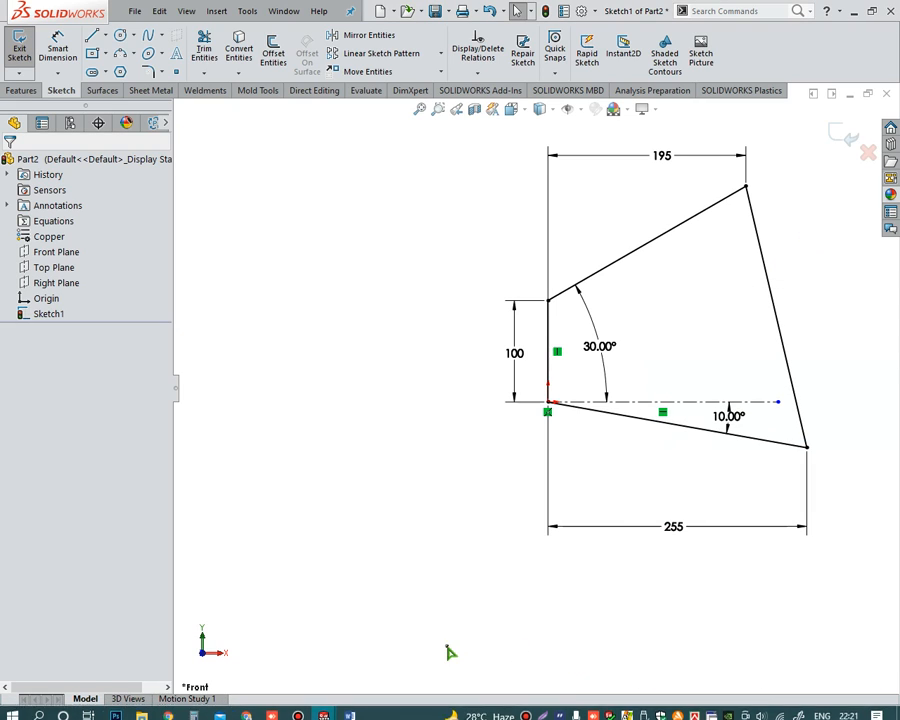
{"action": "mouse_move", "coordinate": [372, 706]}
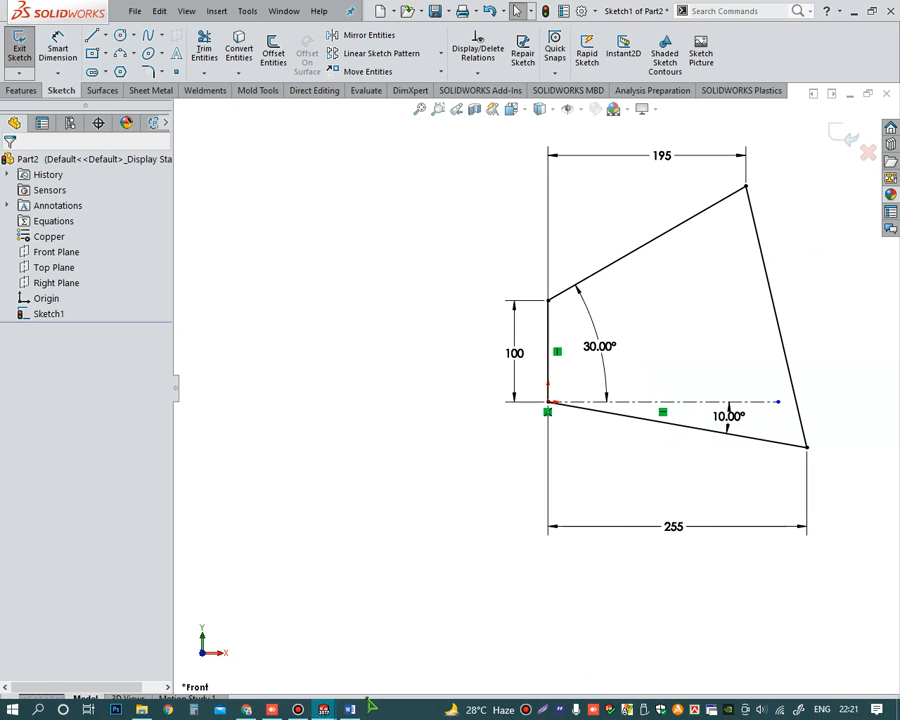